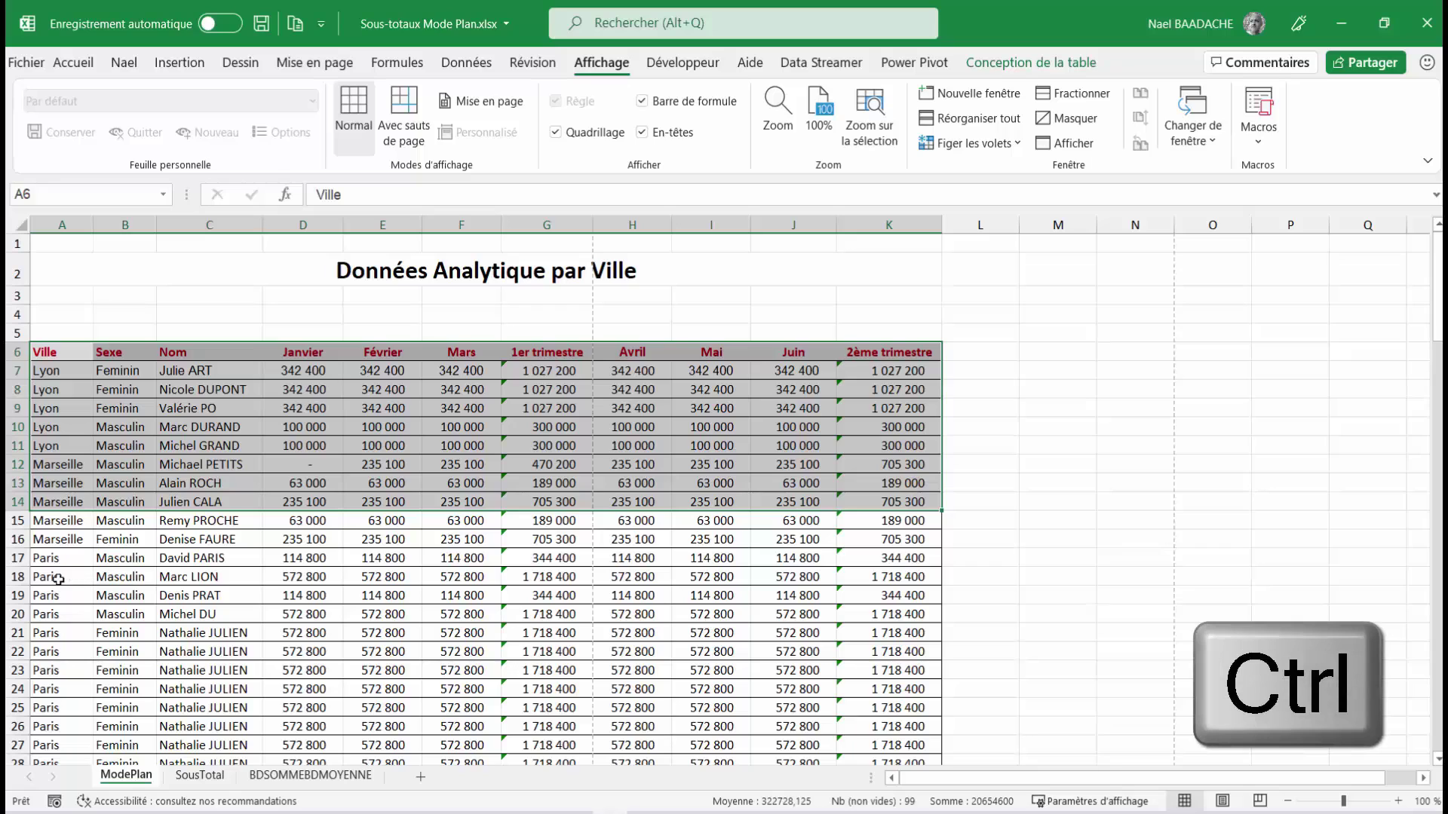
Select A18:K22 together with A6:K14 and preview printing with the Imprimer la sélection option.
left_click_drag(49, 577, 888, 651)
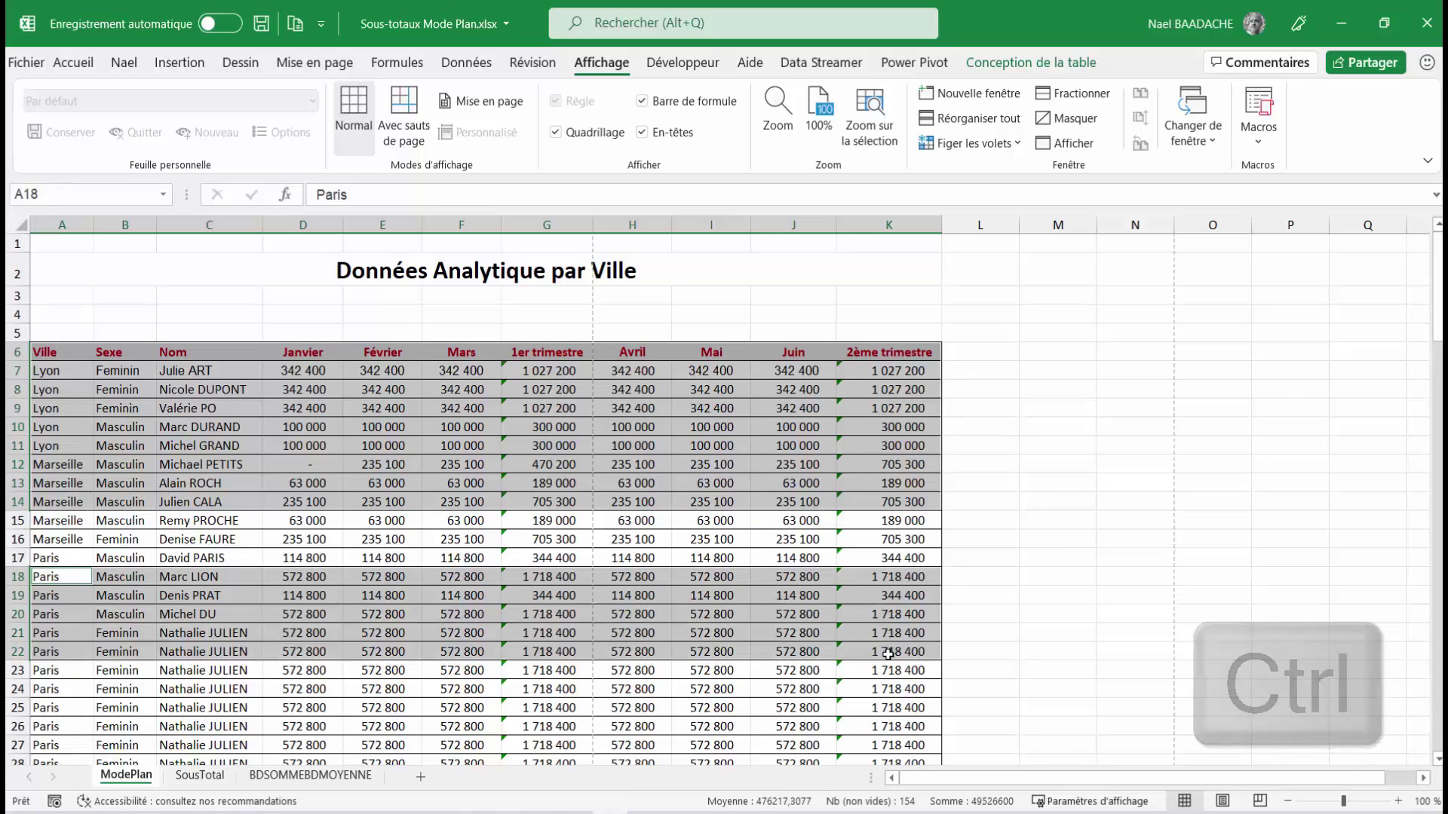
left_click(23, 64)
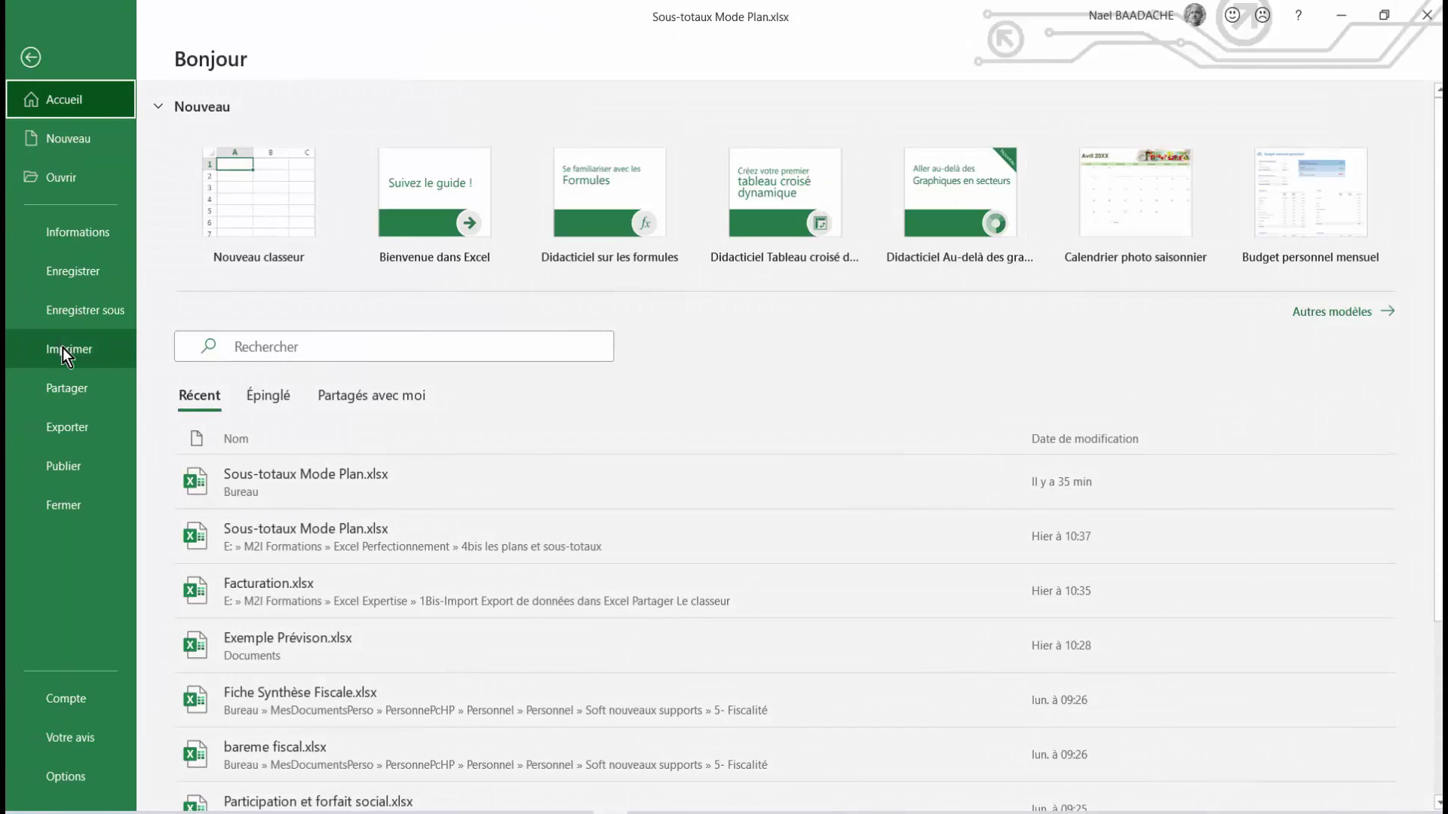
left_click(64, 351)
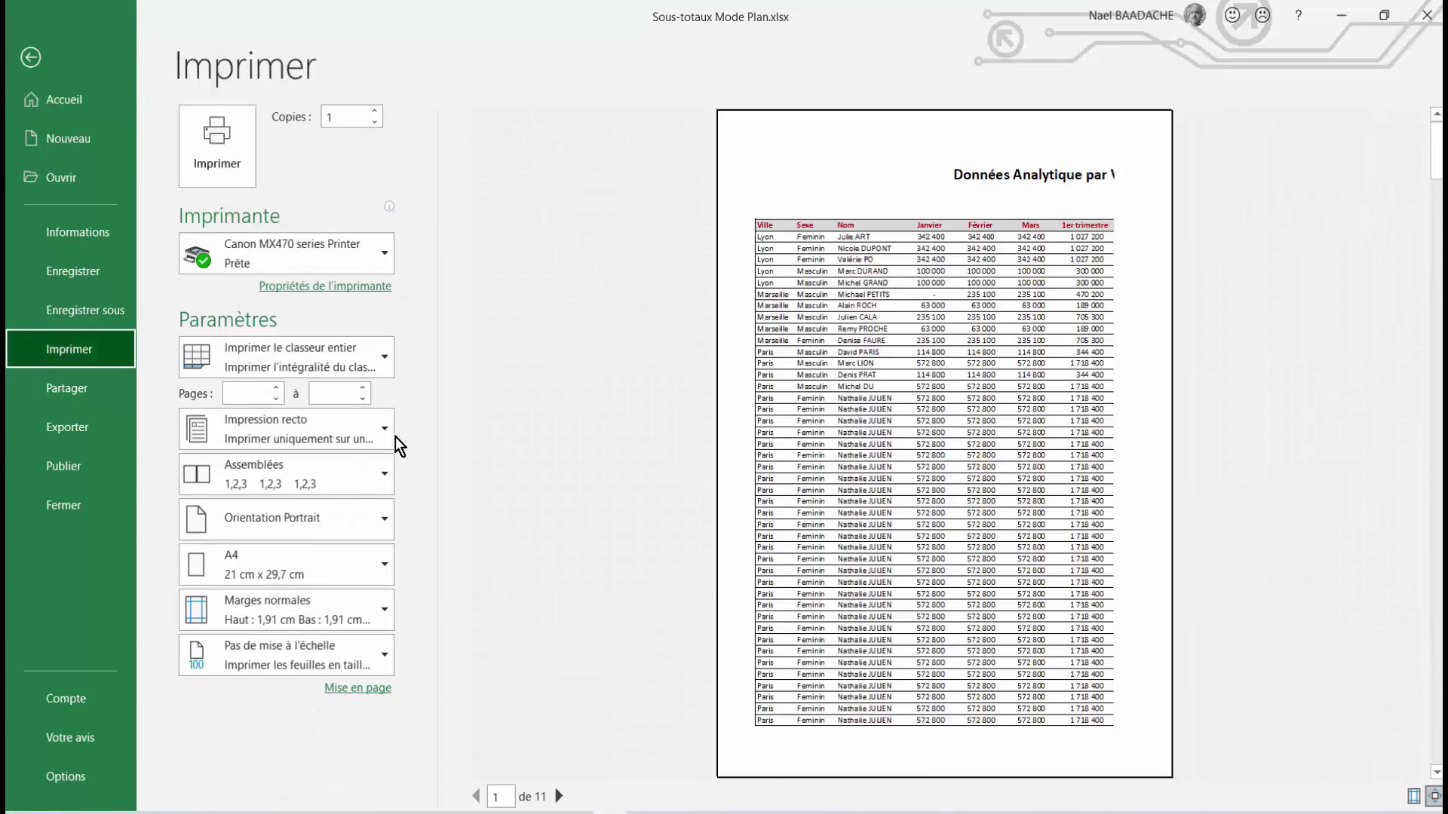
left_click(373, 438)
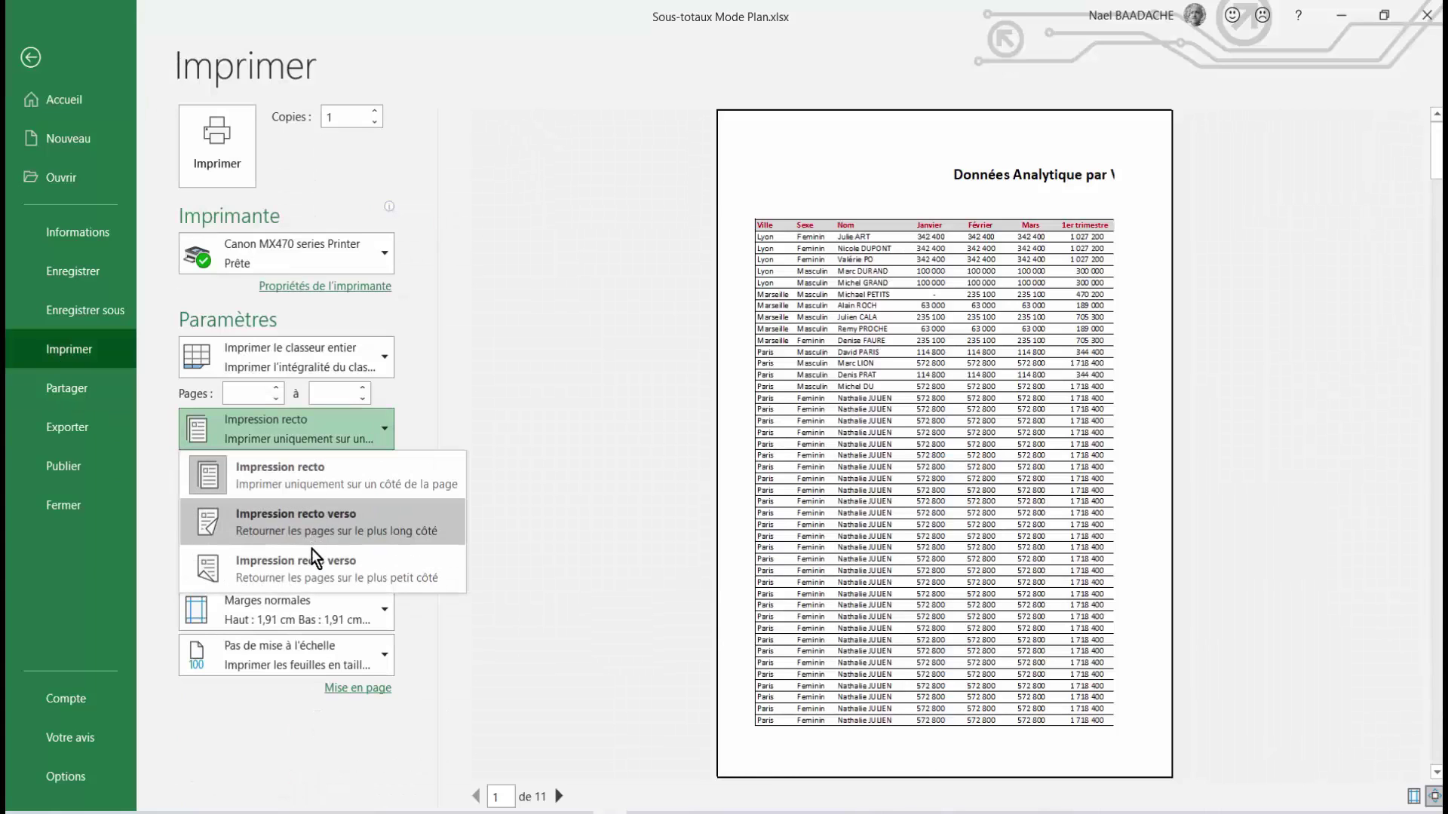
left_click(502, 407)
left_click(365, 358)
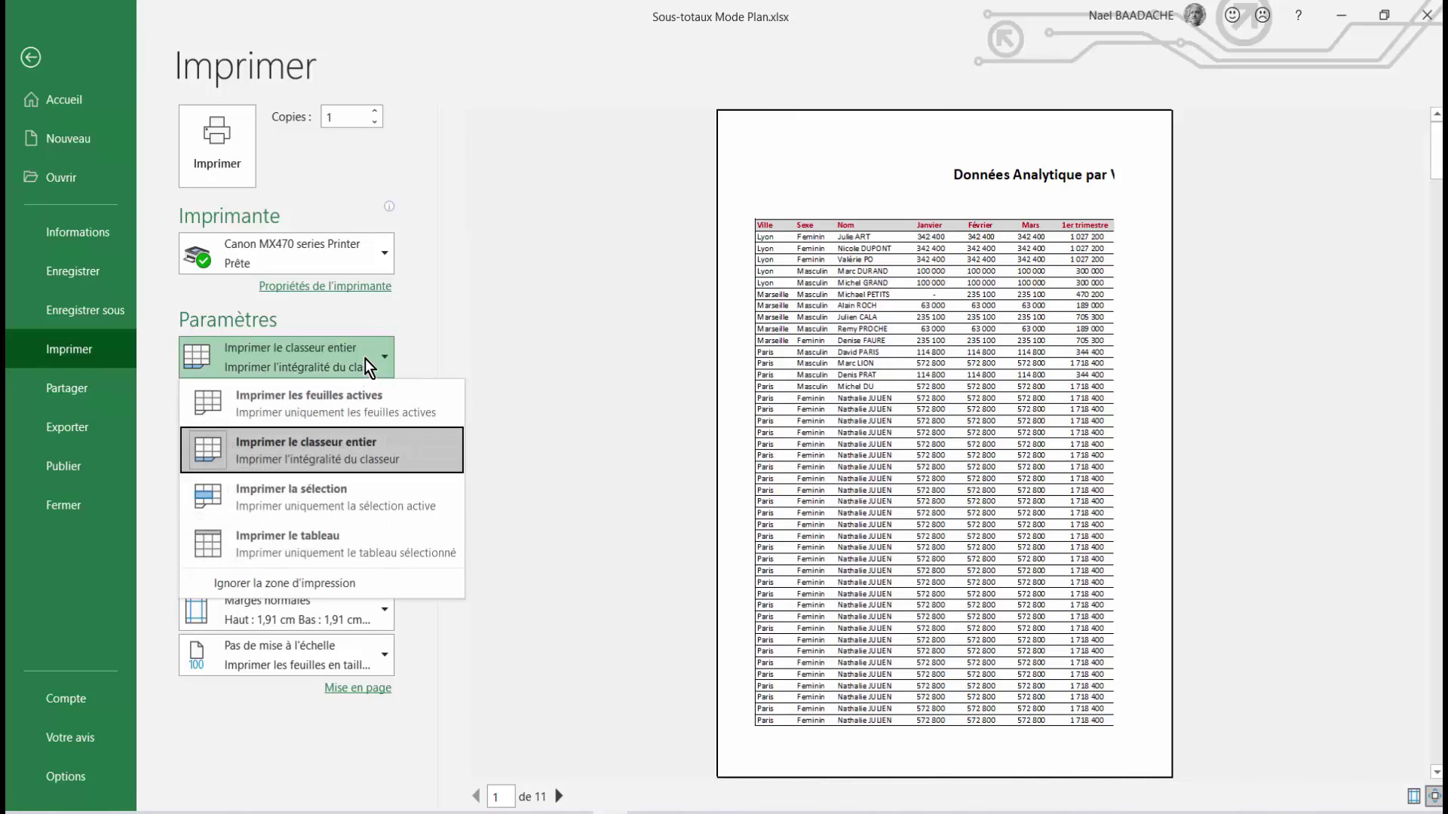
left_click(309, 496)
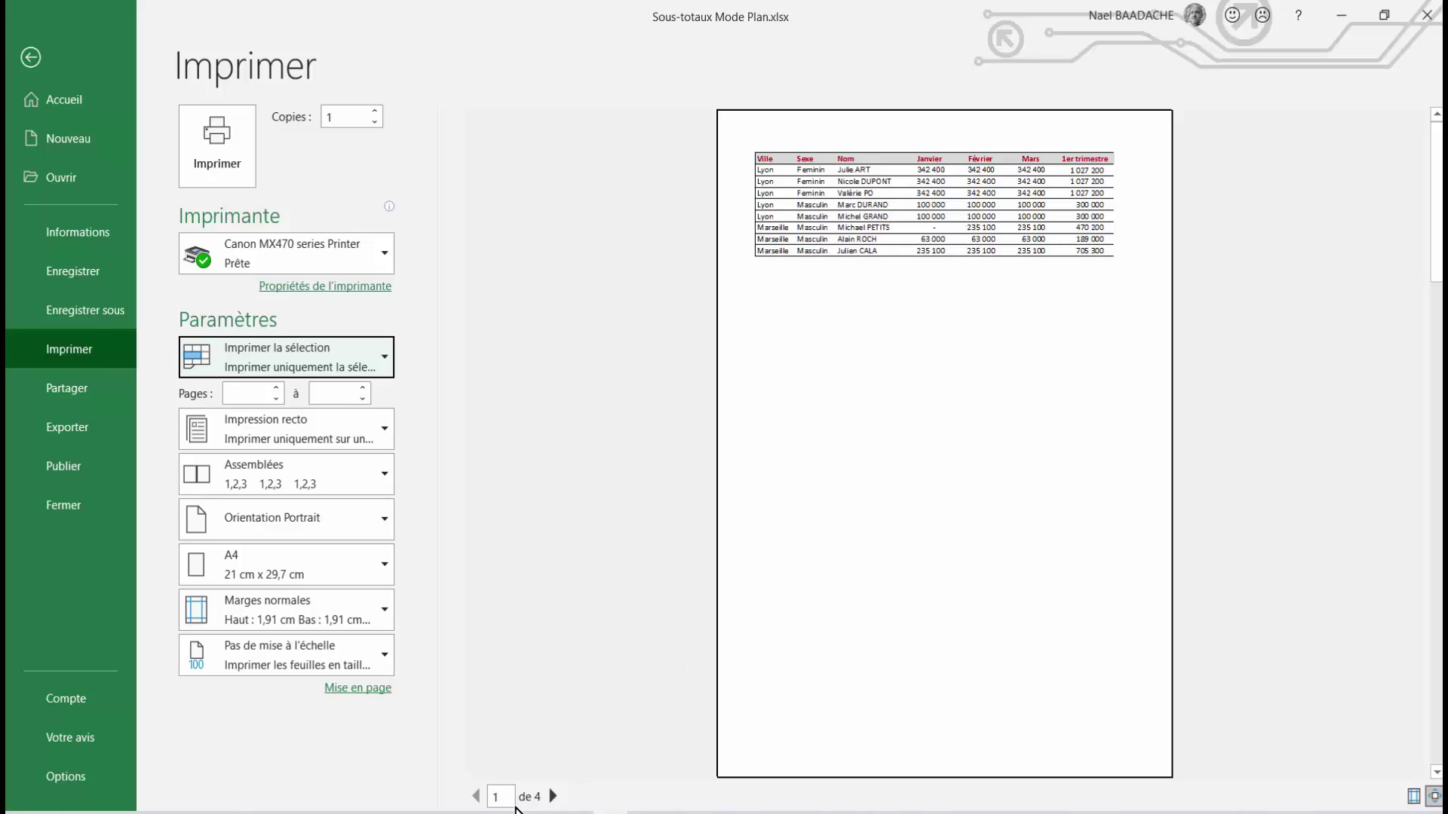
left_click(553, 796)
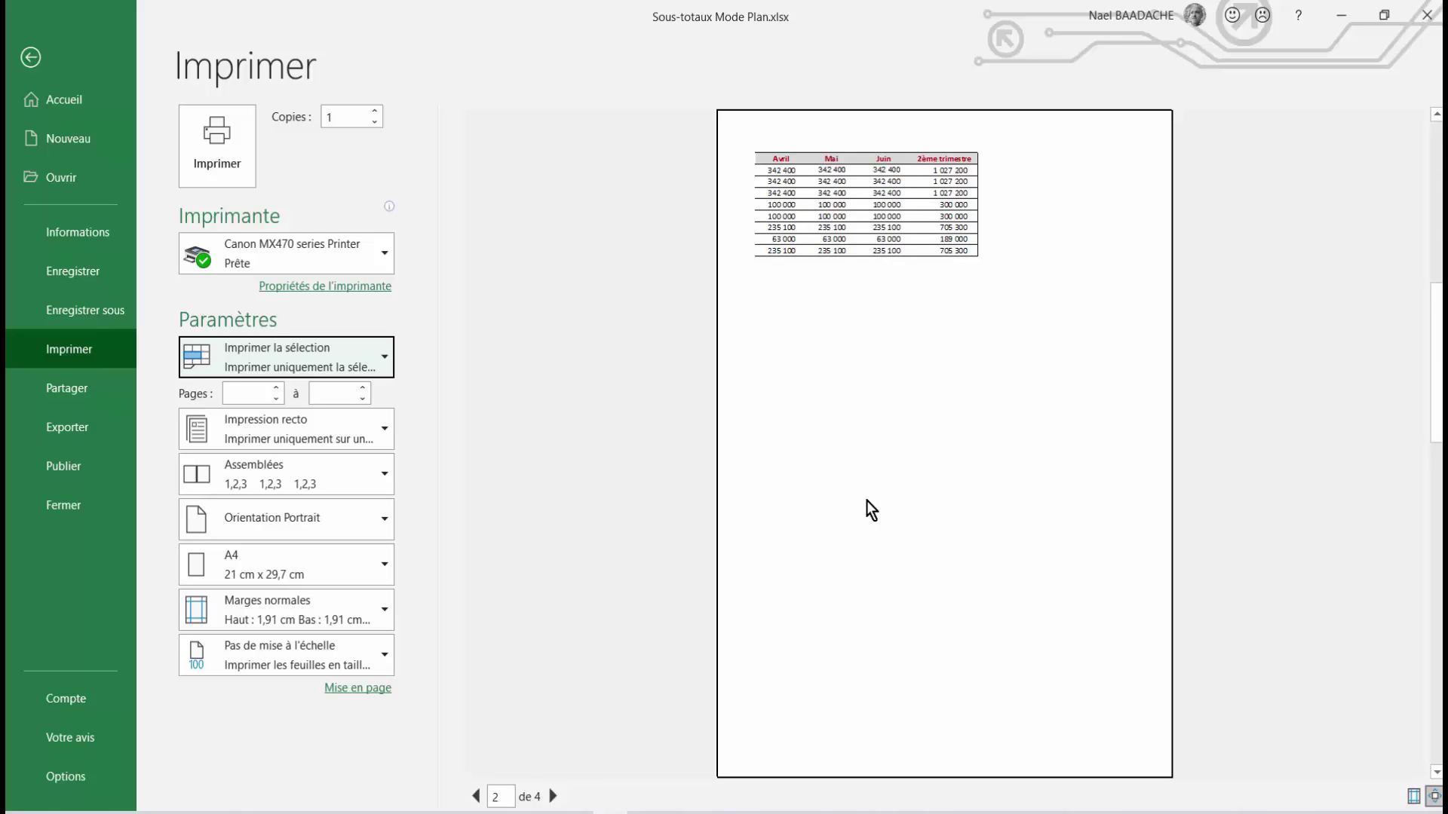
scroll(866, 501, "down", 1)
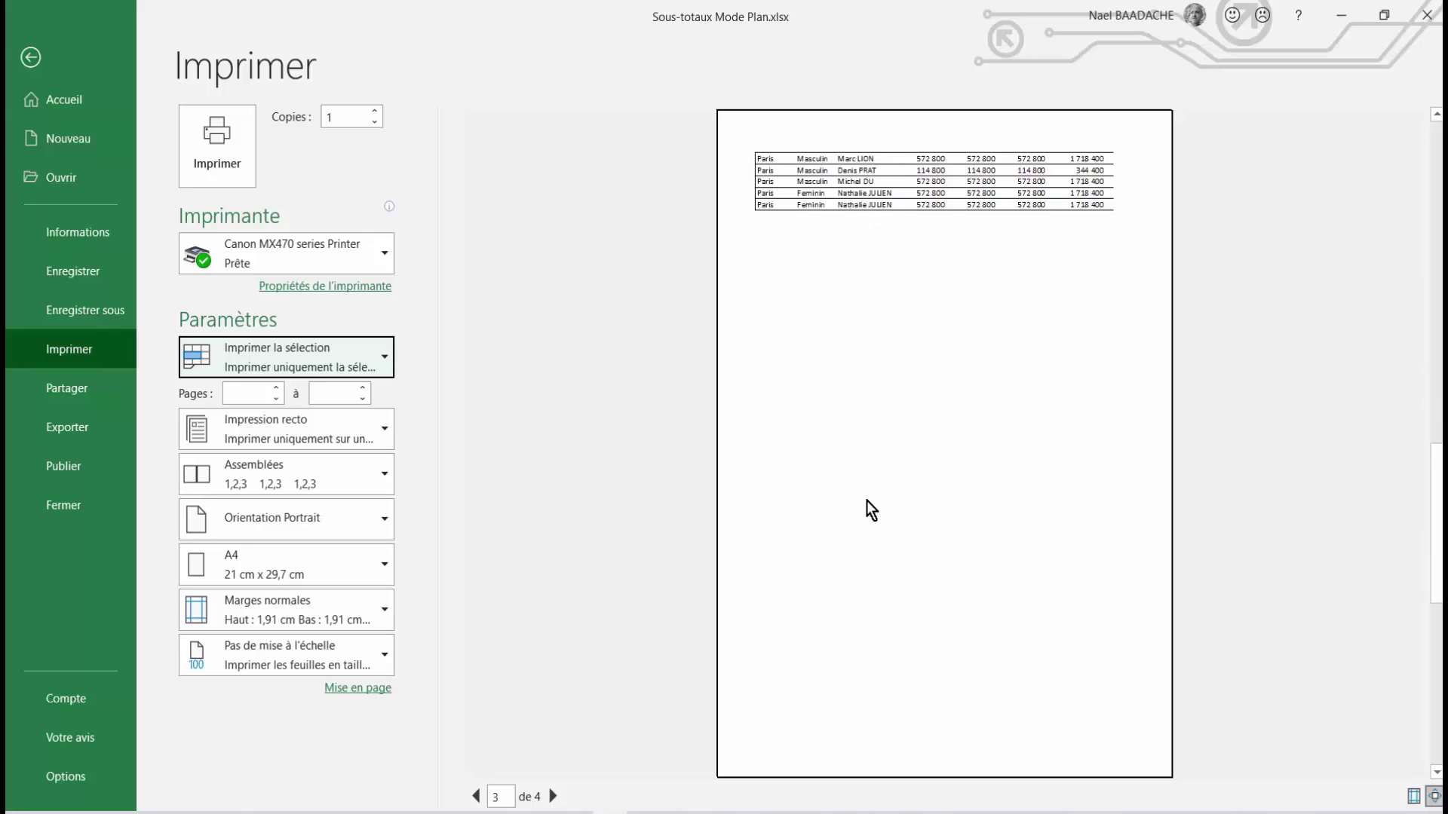
scroll(867, 500, "down", 1)
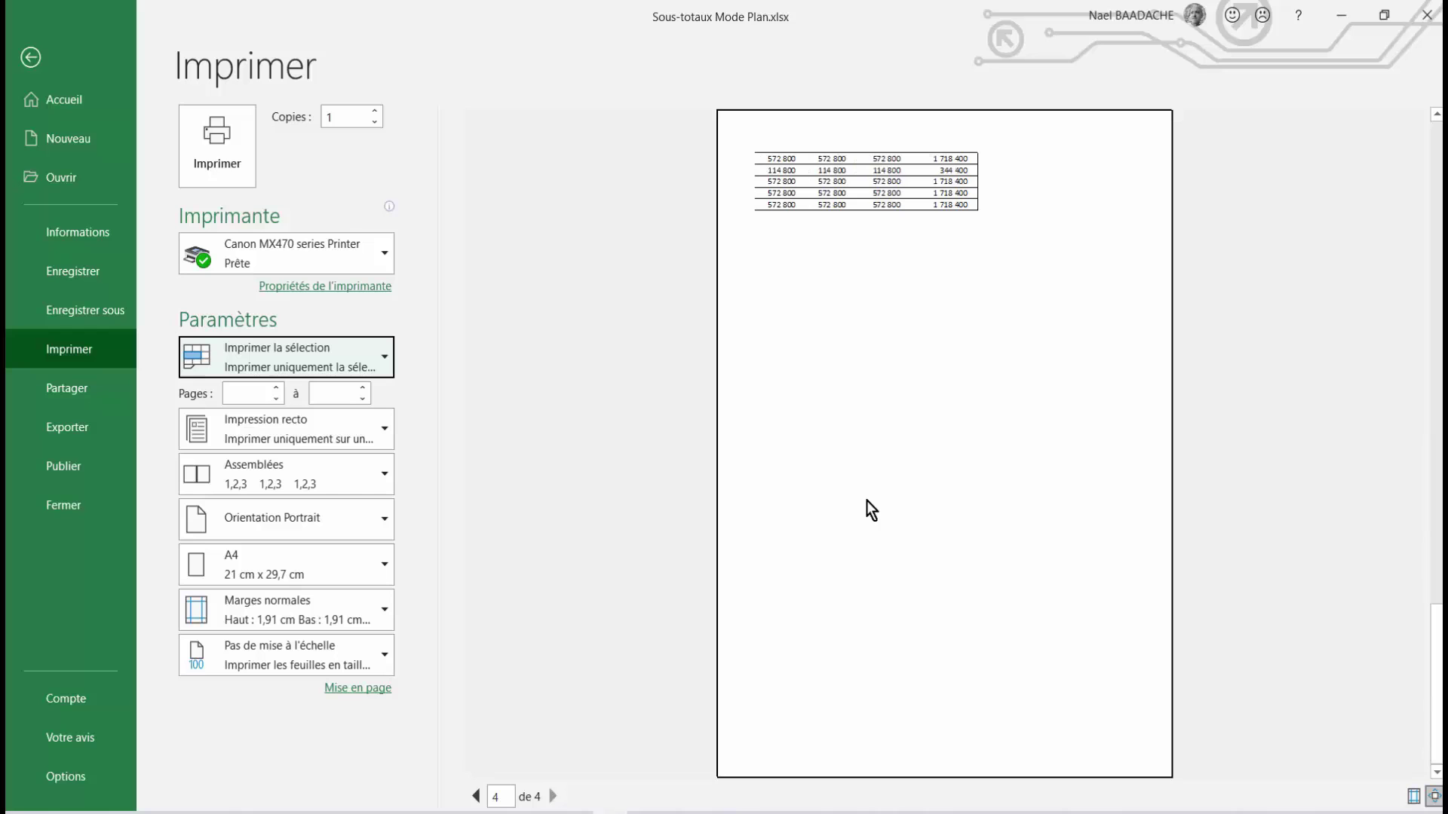
scroll(867, 501, "up", 3)
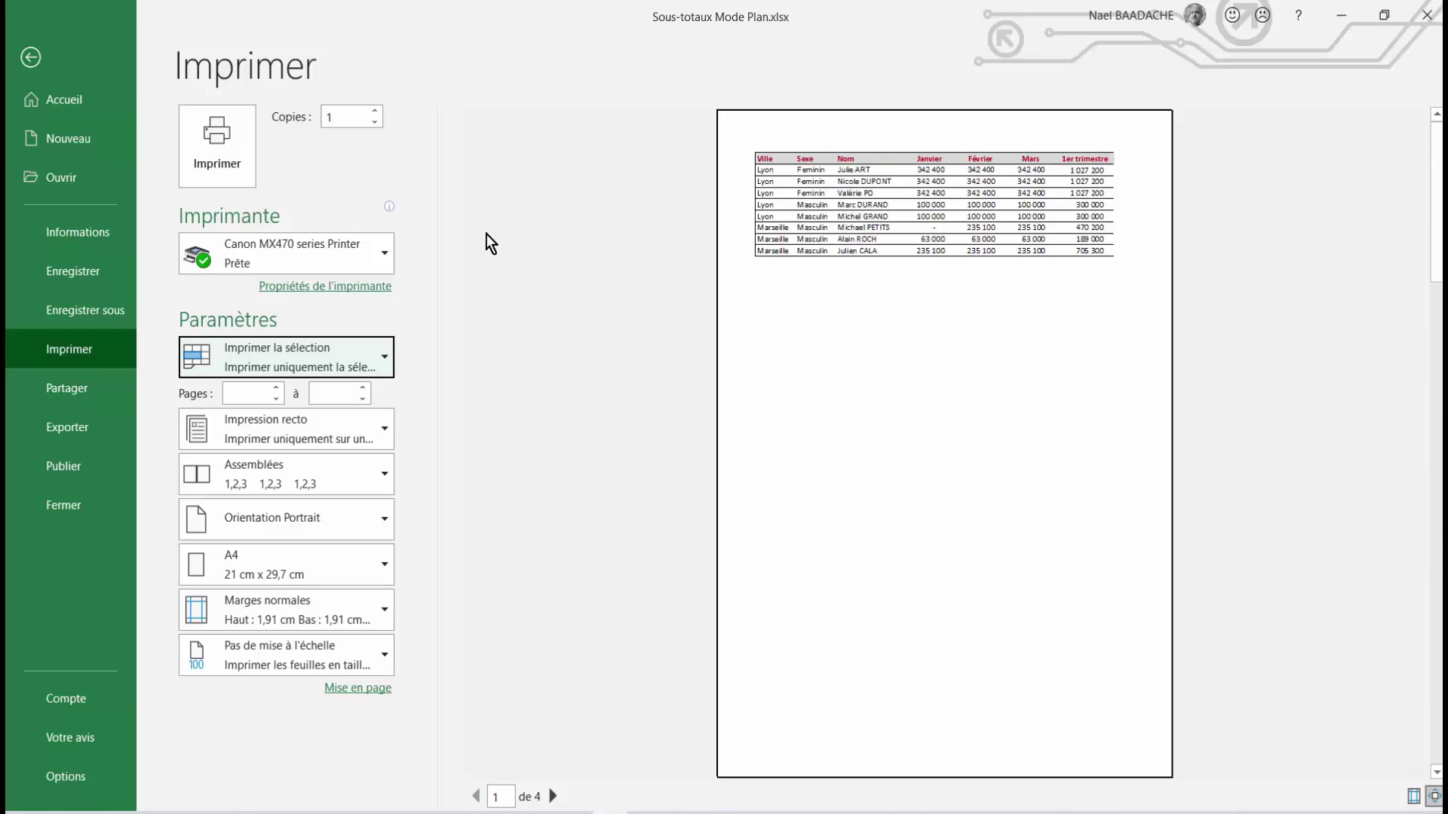
left_click(38, 60)
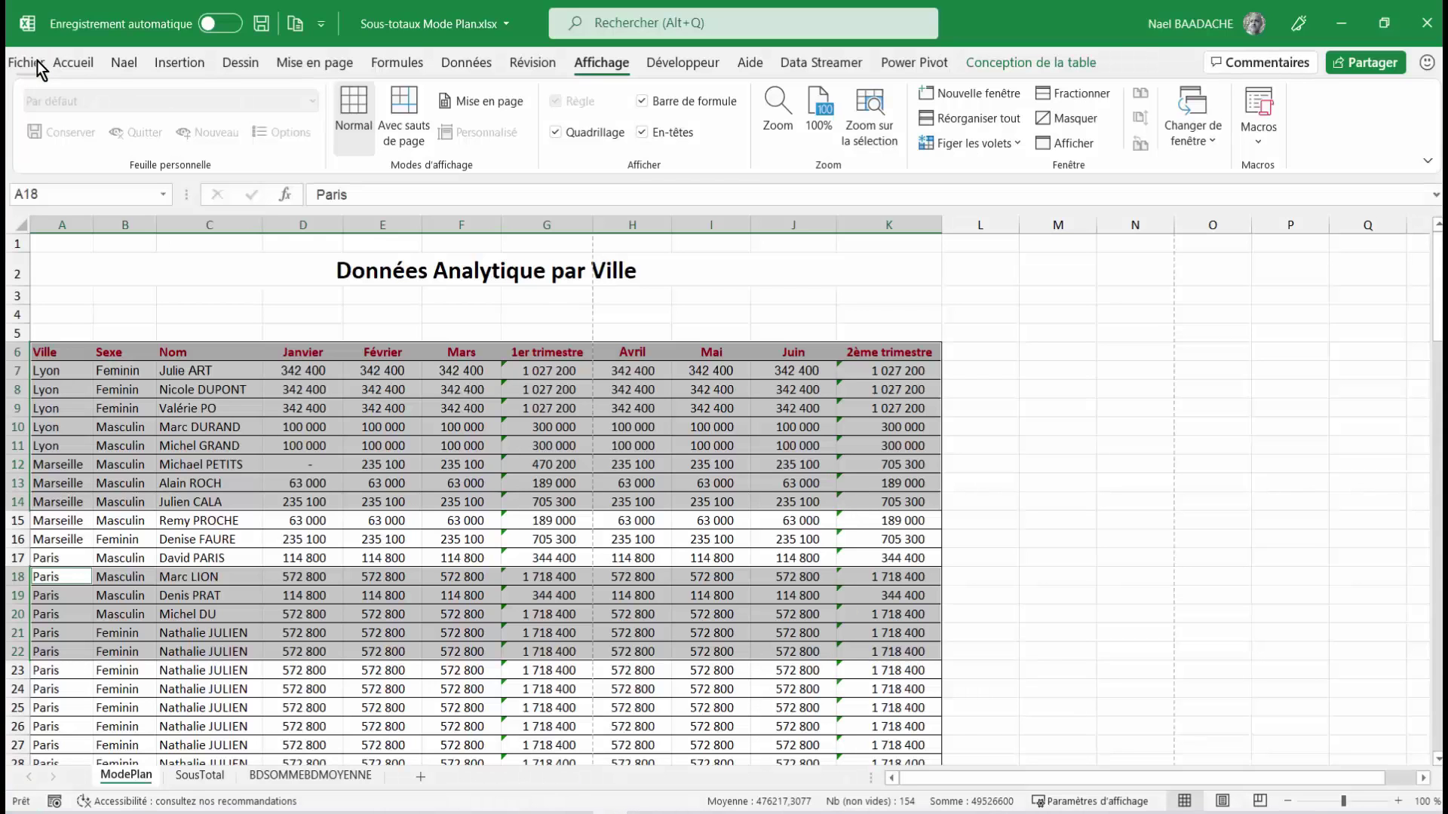
Define the range A6:K18 on the ModePlan sheet as the print area.
left_click(309, 484)
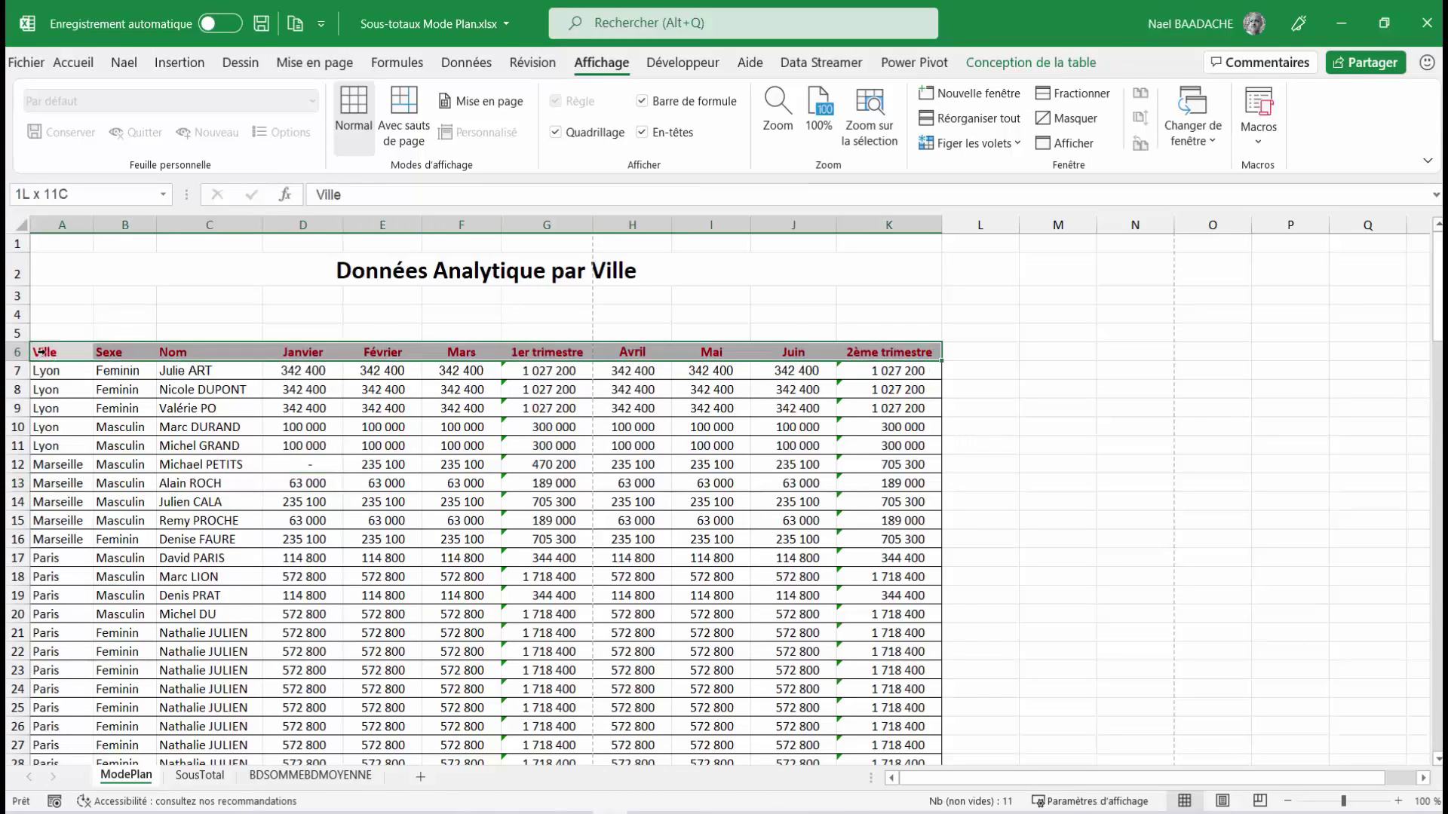
left_click(38, 352)
left_click_drag(54, 351, 118, 585)
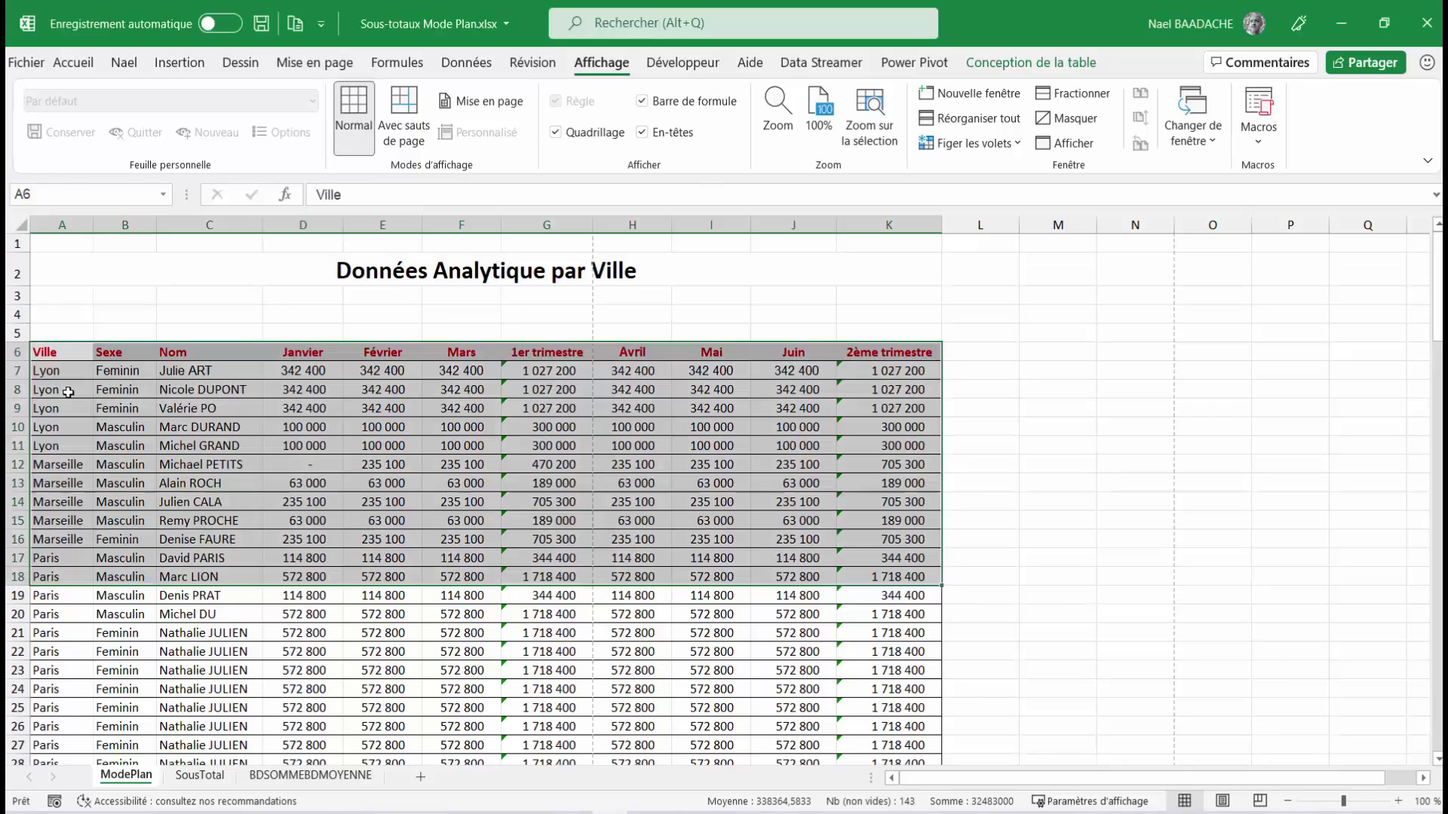
left_click(305, 64)
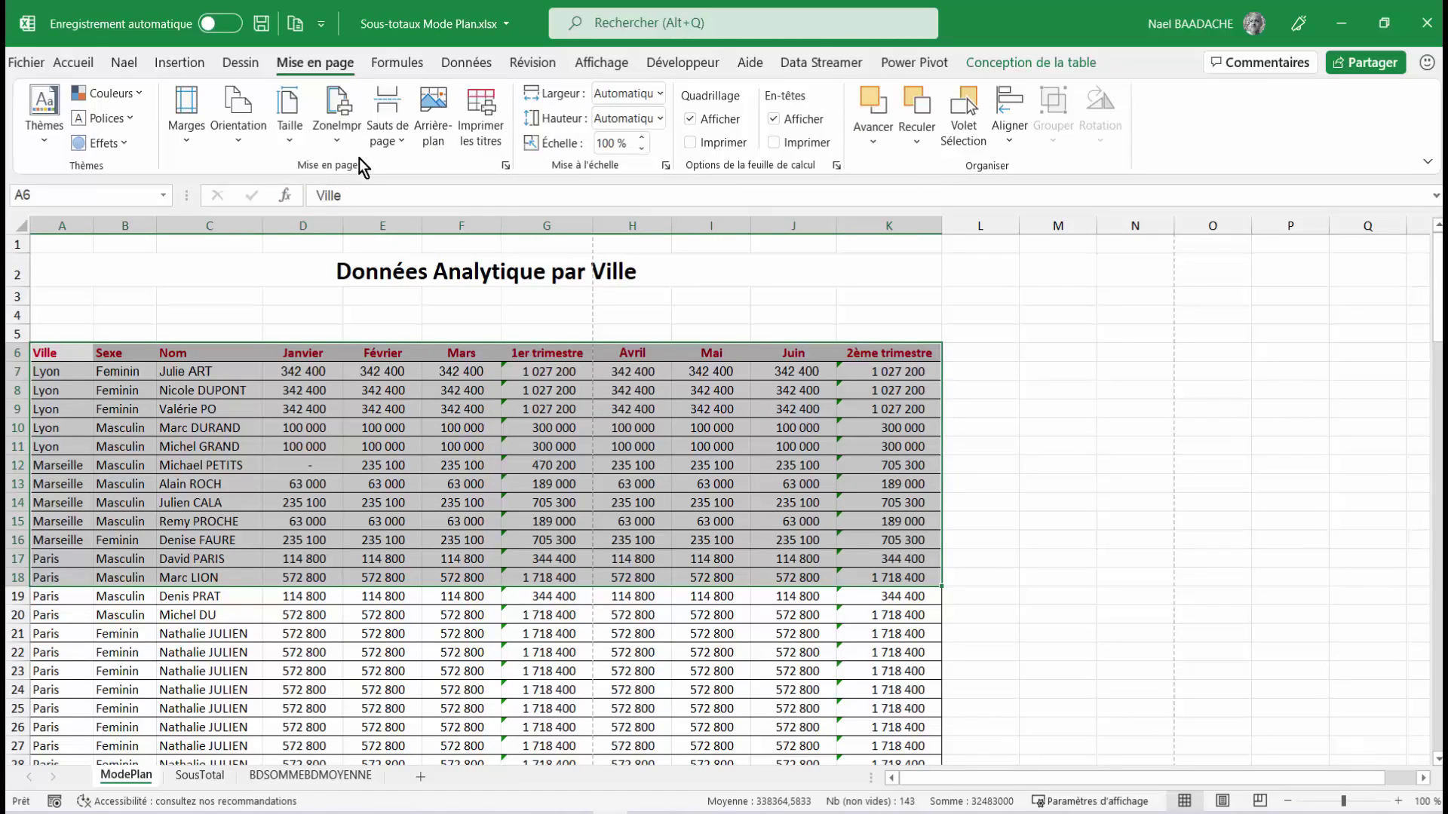
left_click(337, 147)
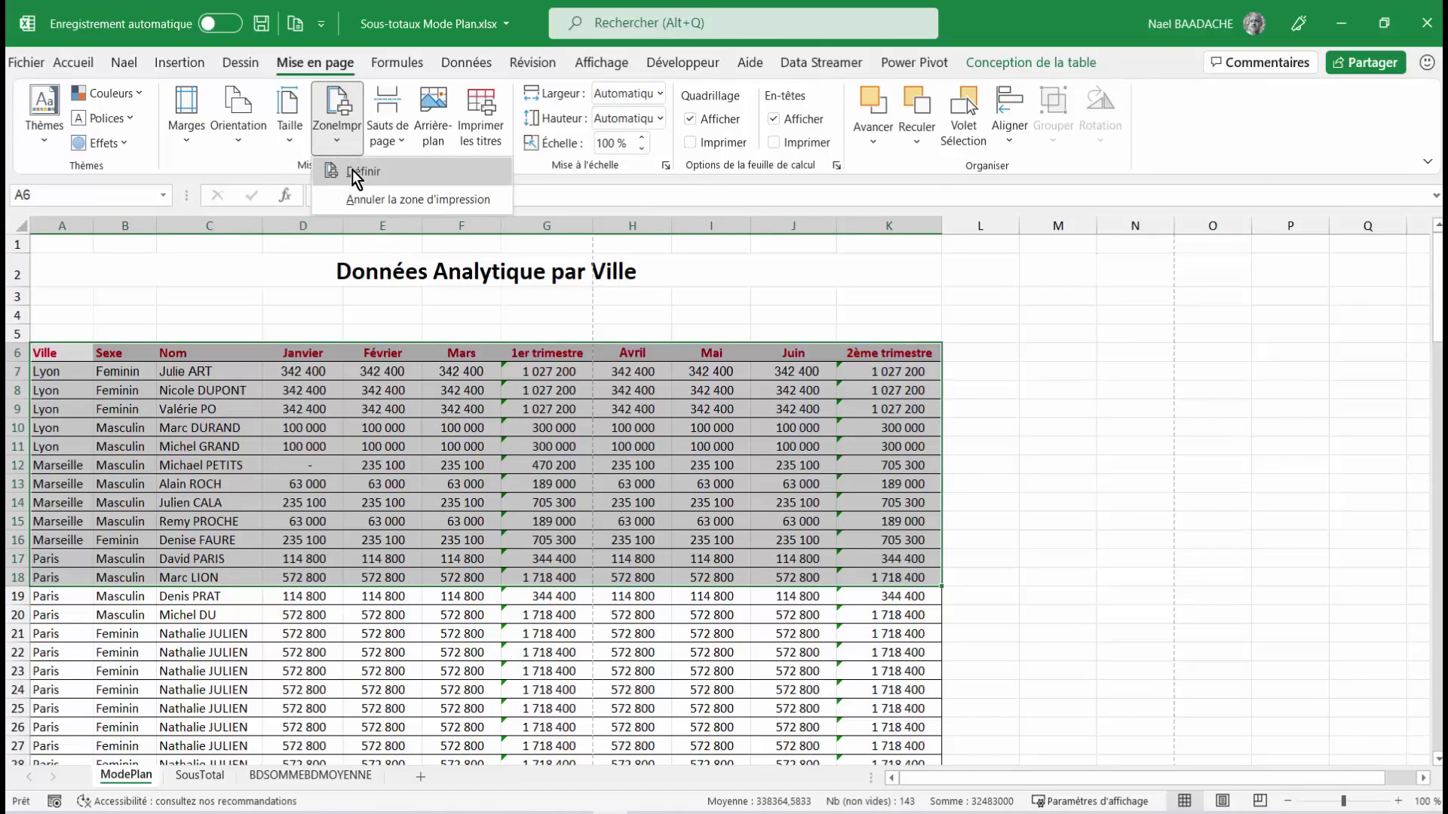
left_click(353, 172)
left_click(1091, 551)
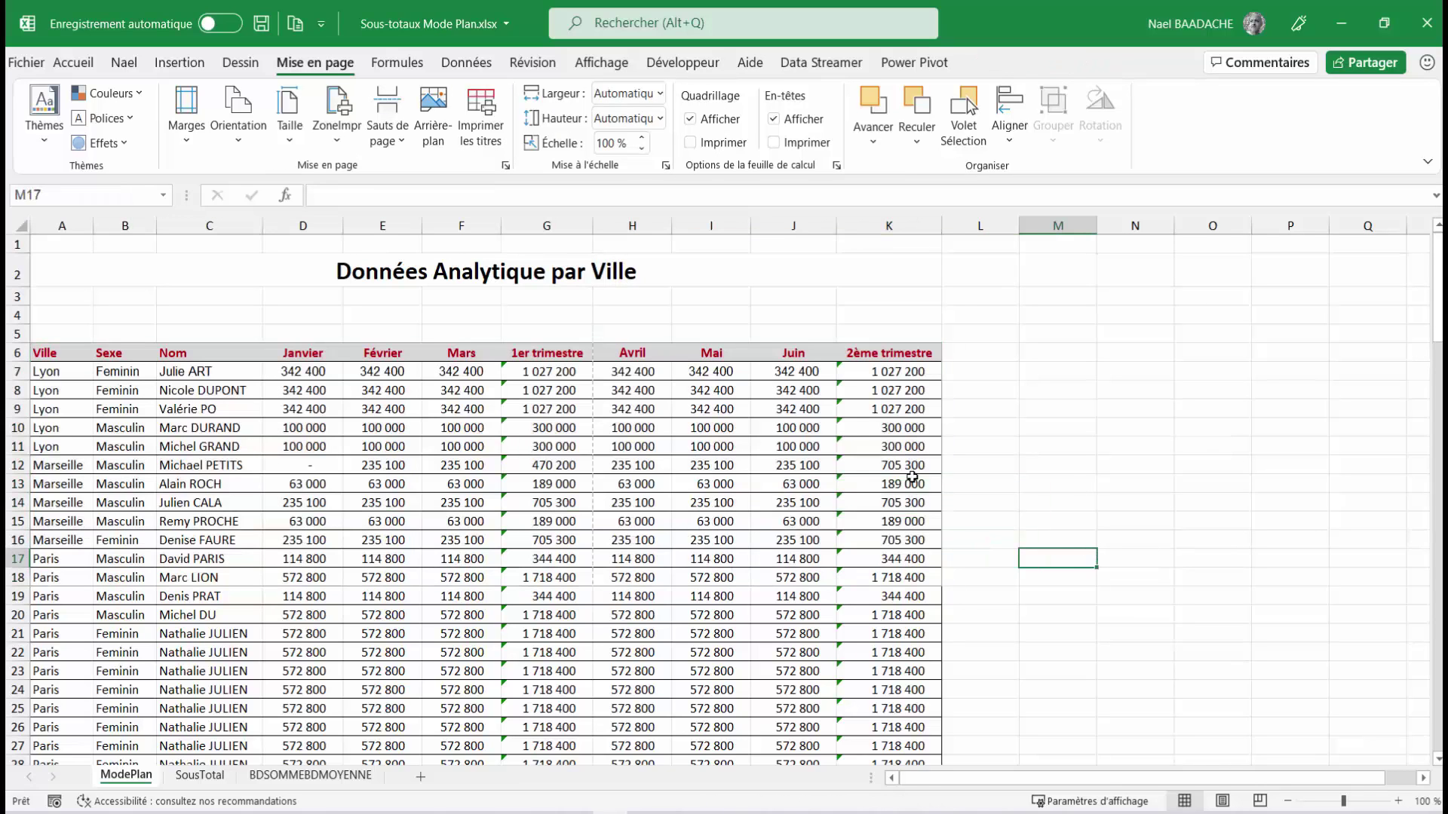
Set the print scope to Imprimer les feuilles actives and check the preview pages of the defined print area.
left_click(38, 62)
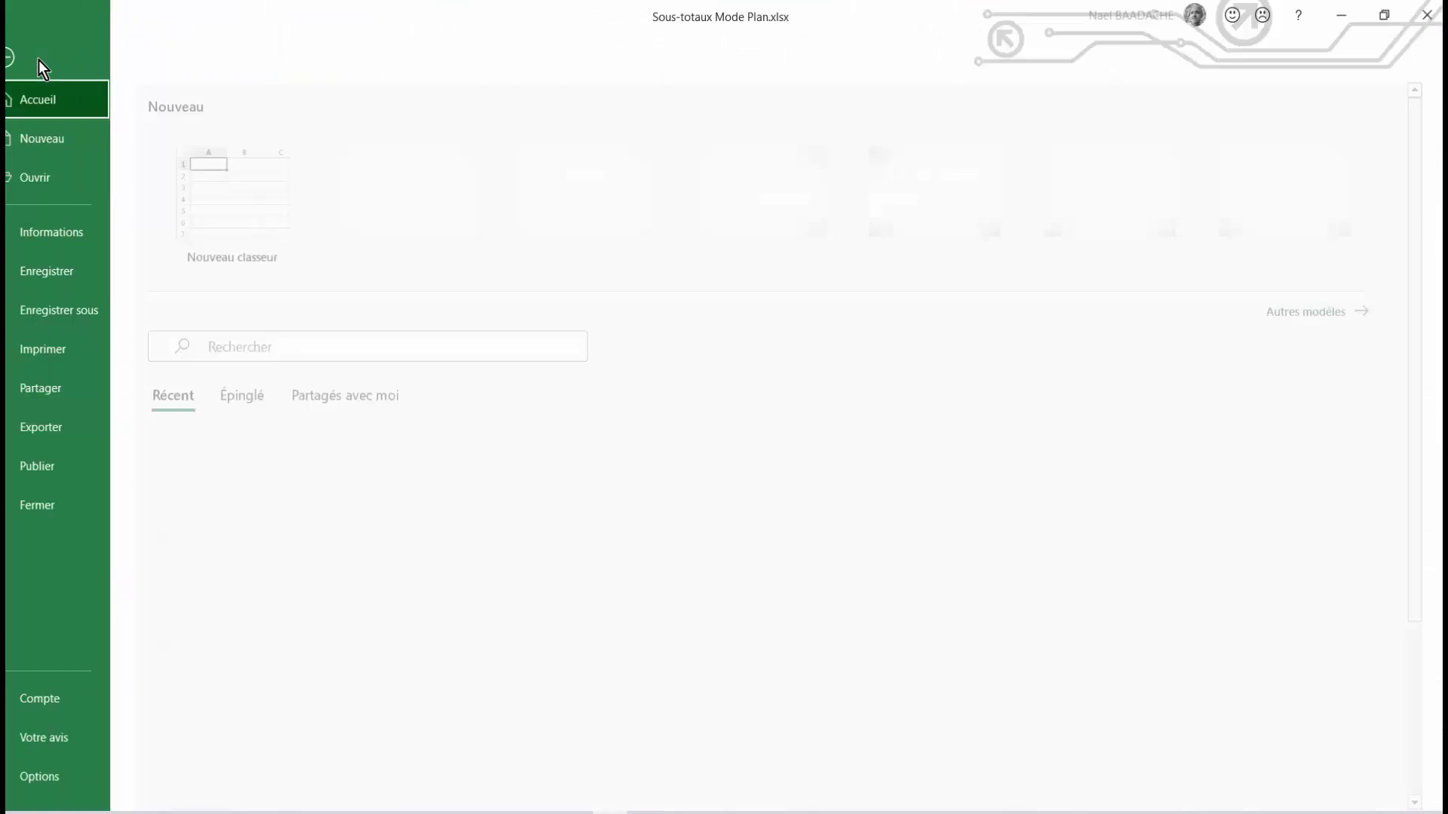
left_click(76, 350)
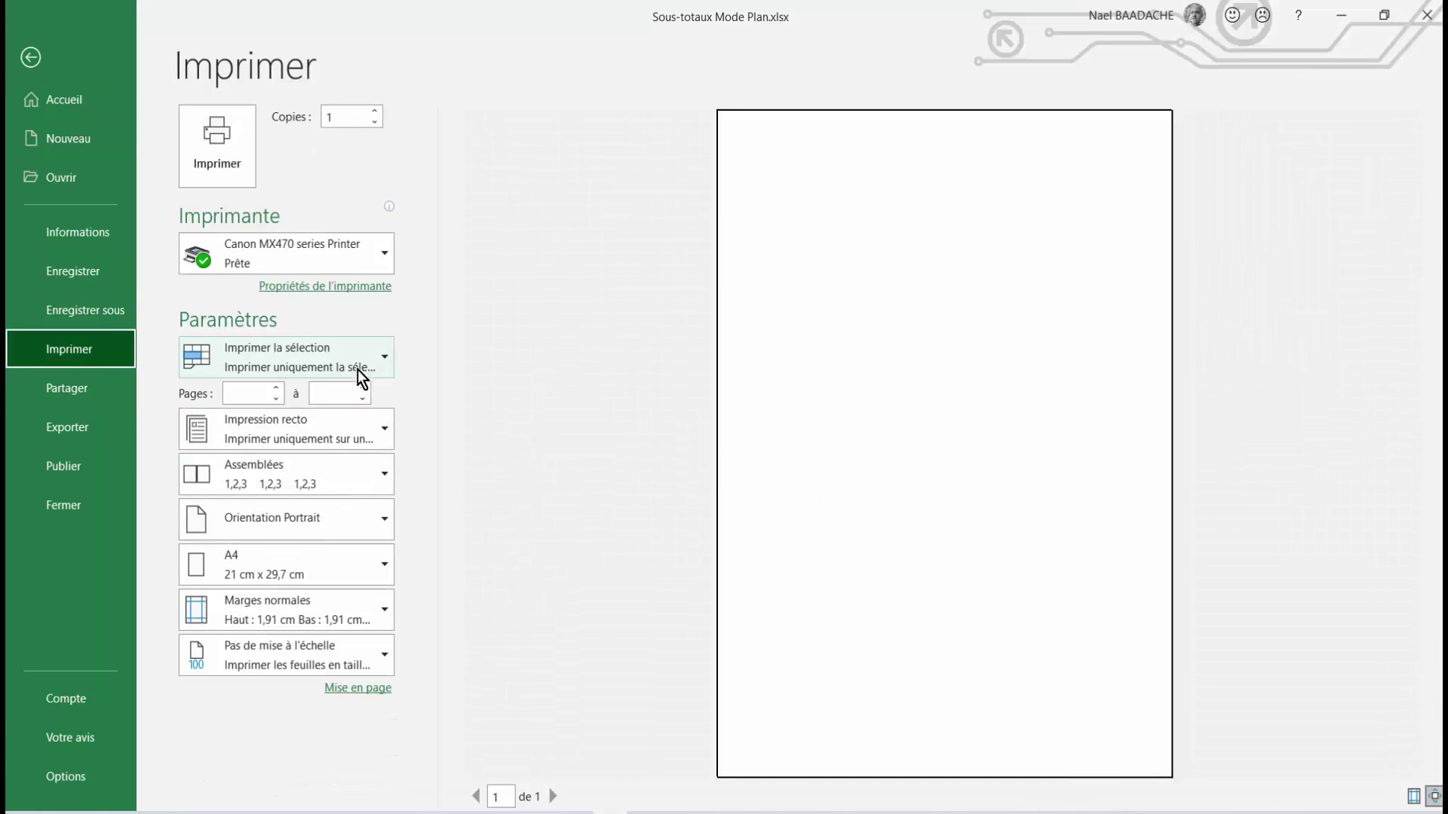
left_click(383, 360)
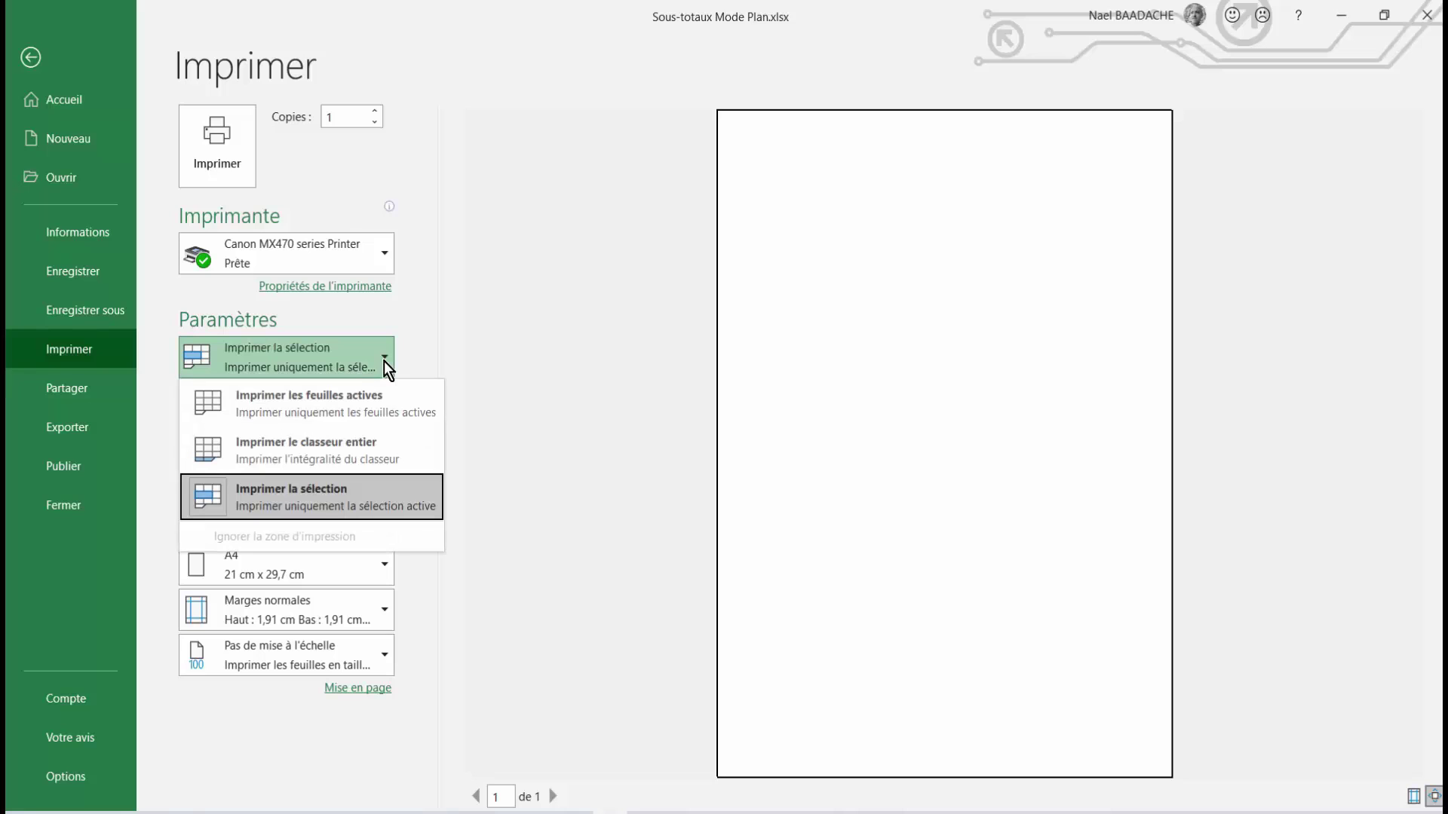
left_click(369, 407)
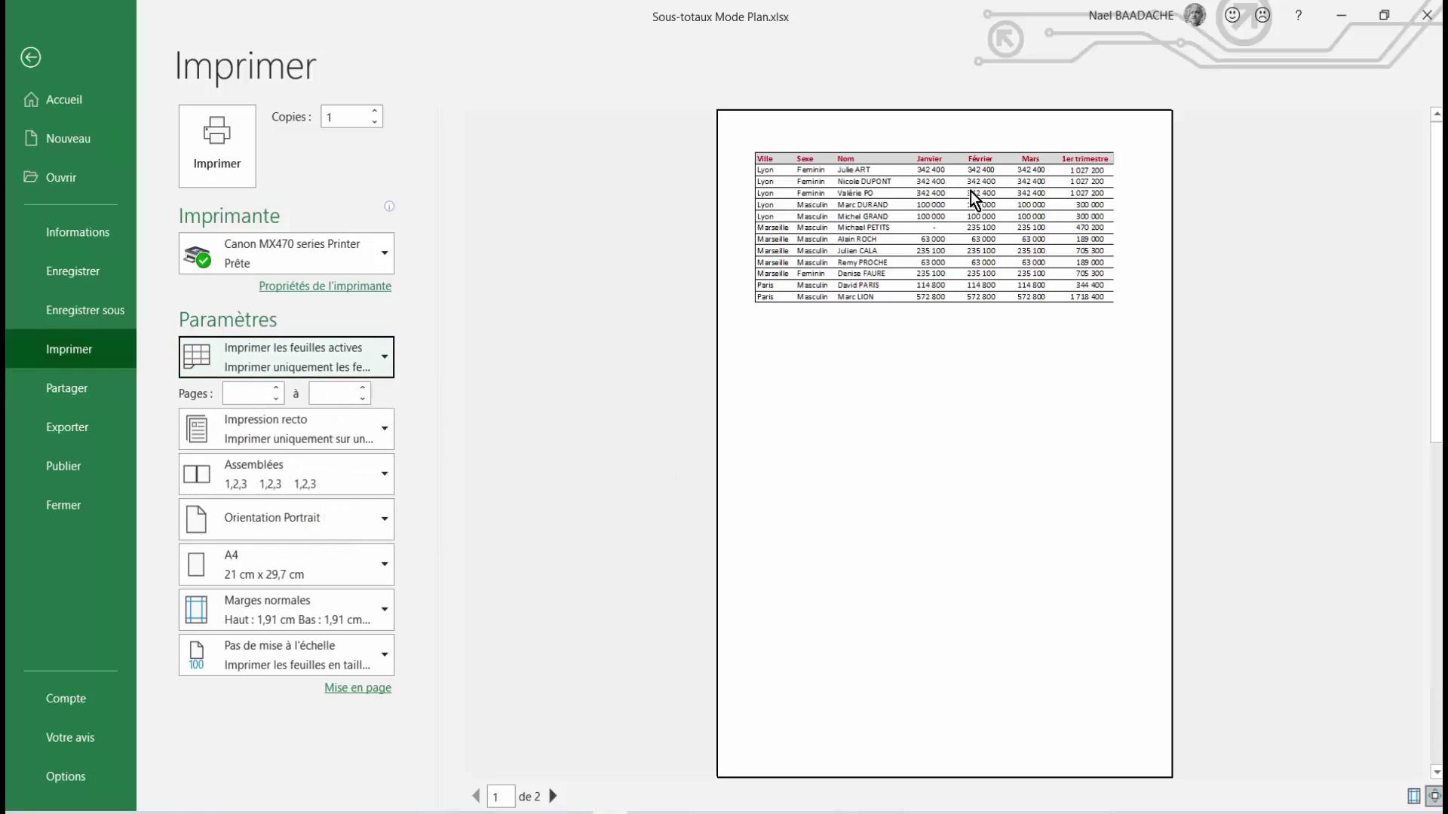
scroll(967, 185, "down", 1)
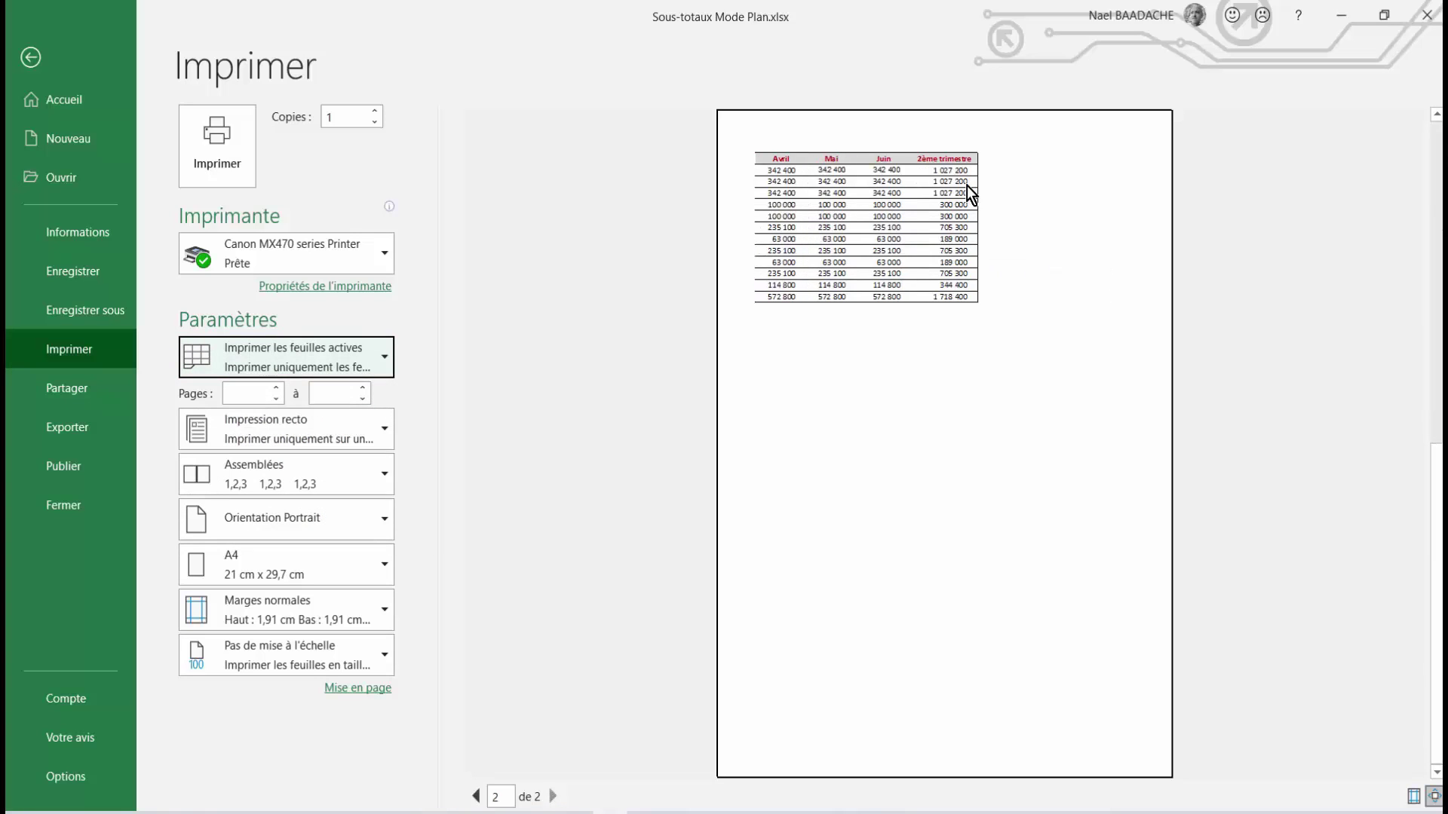
scroll(966, 185, "up", 1)
scroll(967, 186, "down", 1)
scroll(966, 185, "up", 1)
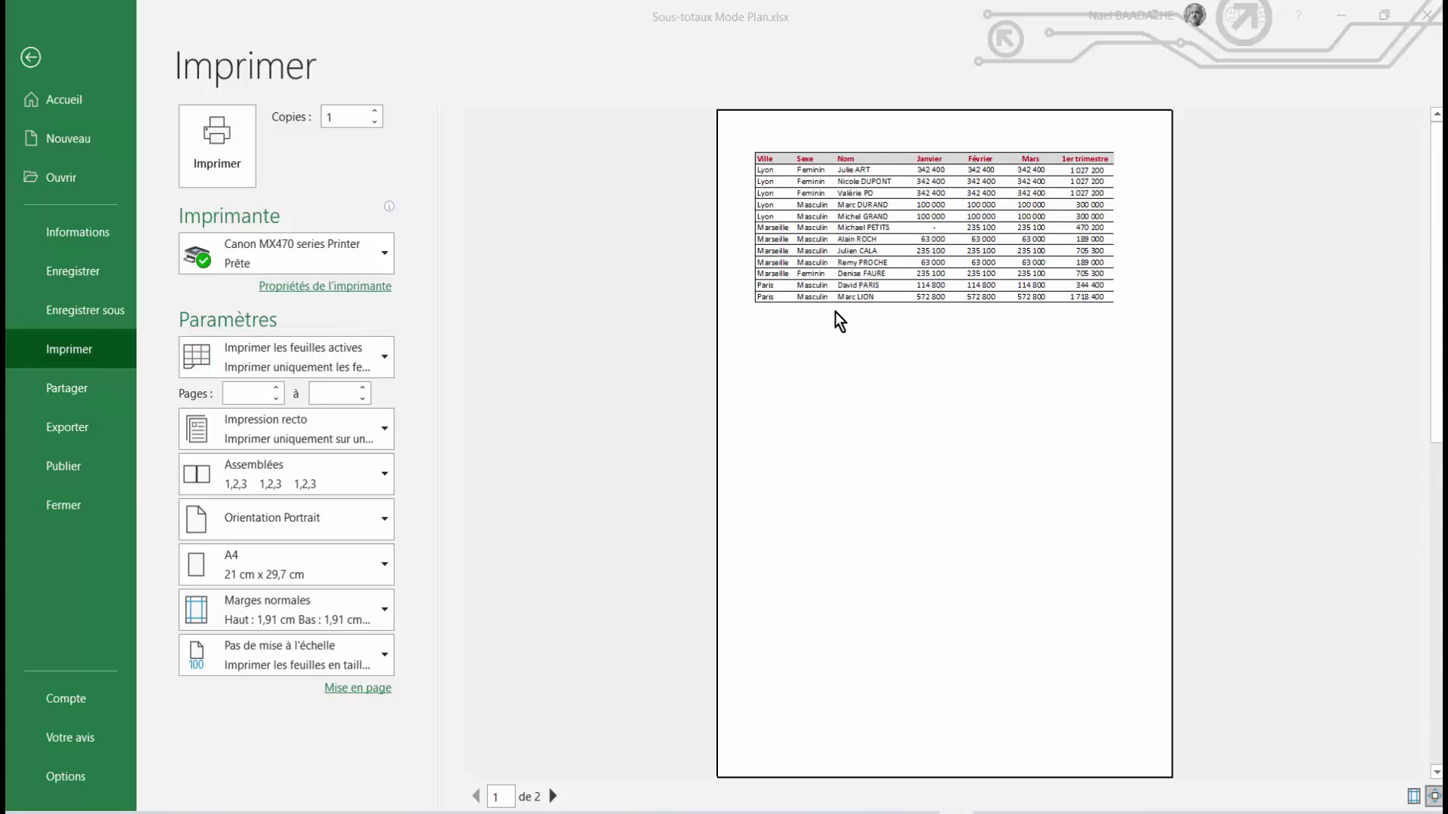
left_click(33, 63)
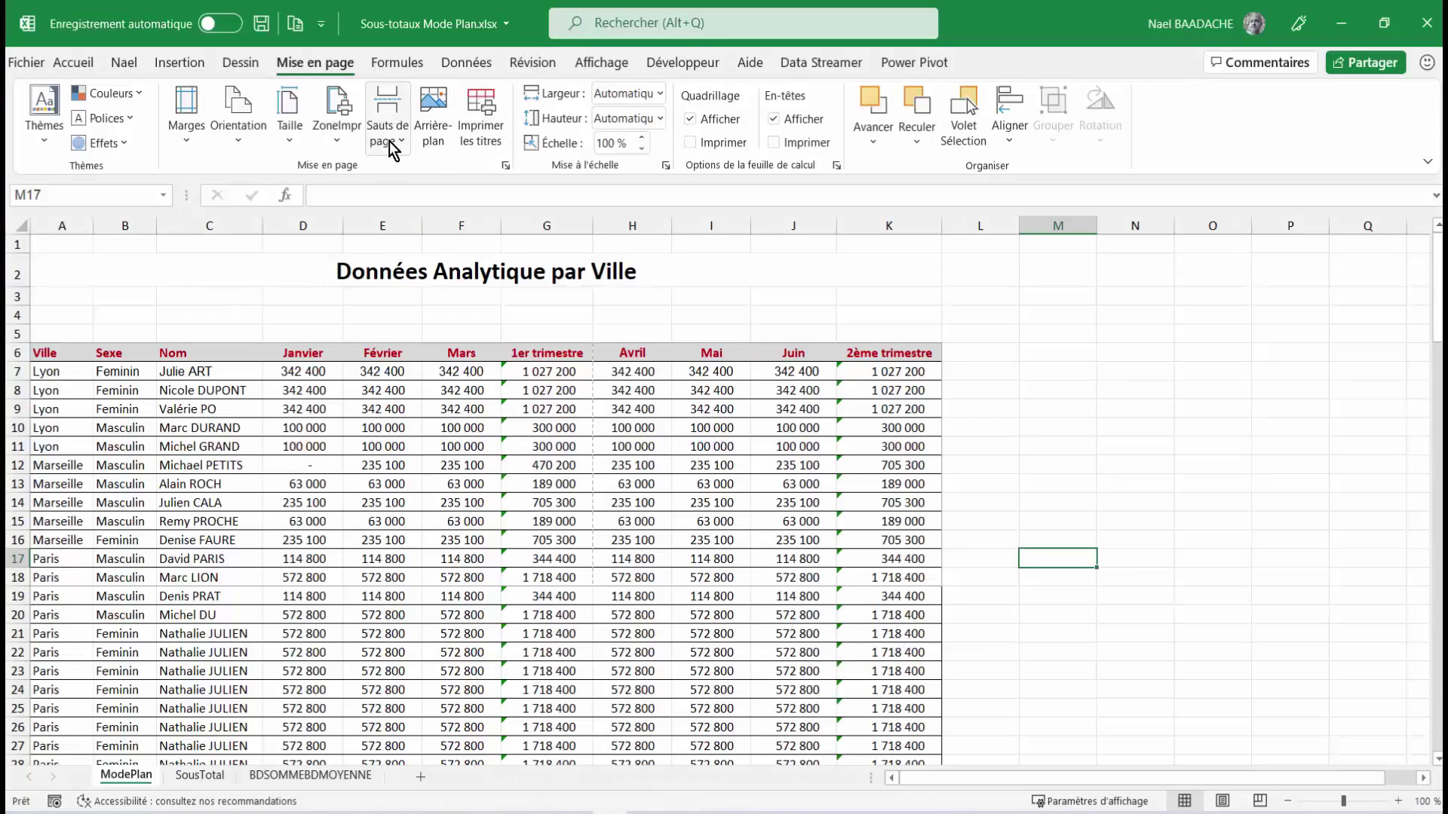
Clear the print area of the ModePlan sheet and check all pages in the print preview.
left_click(180, 356)
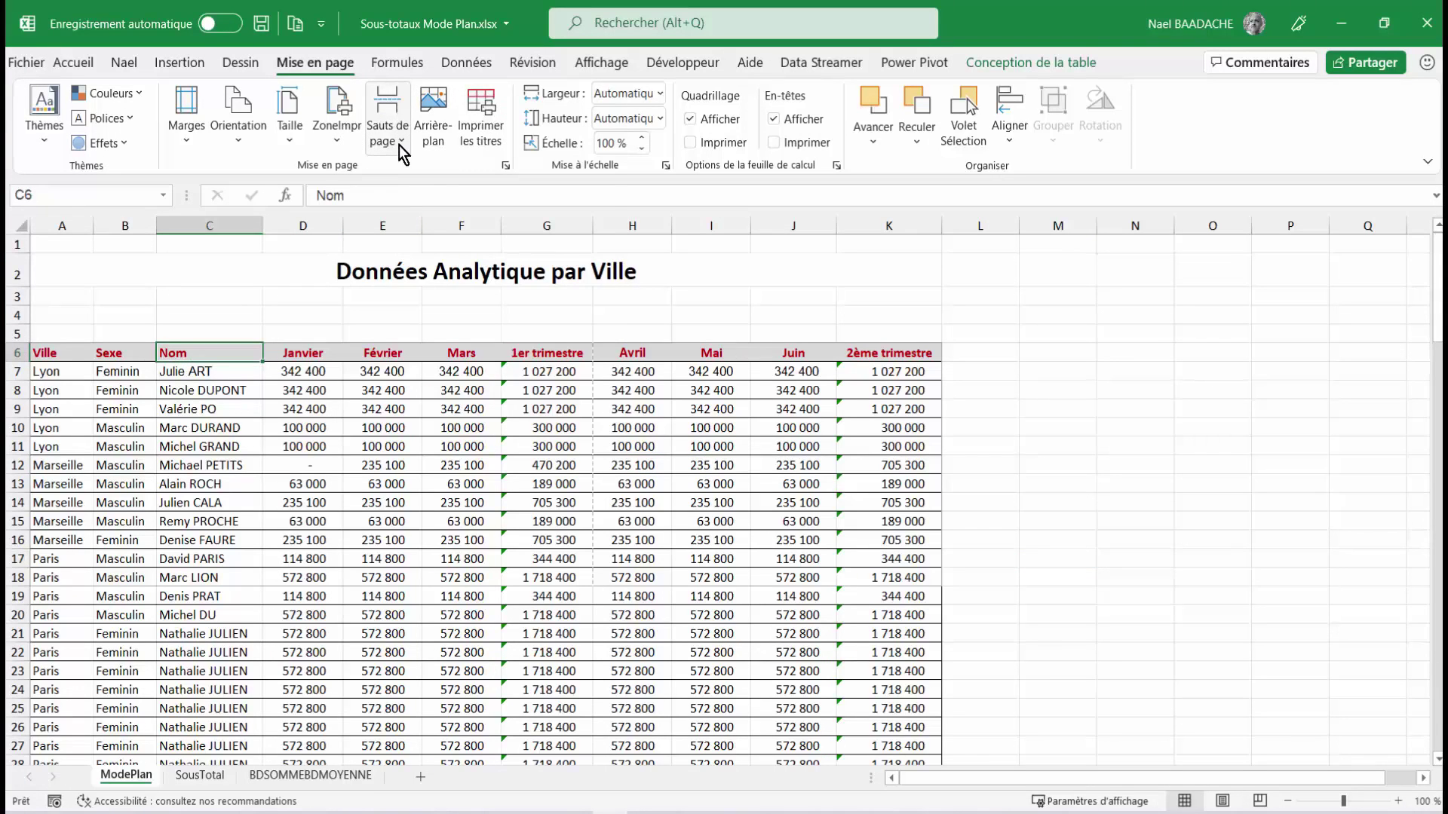
left_click(334, 143)
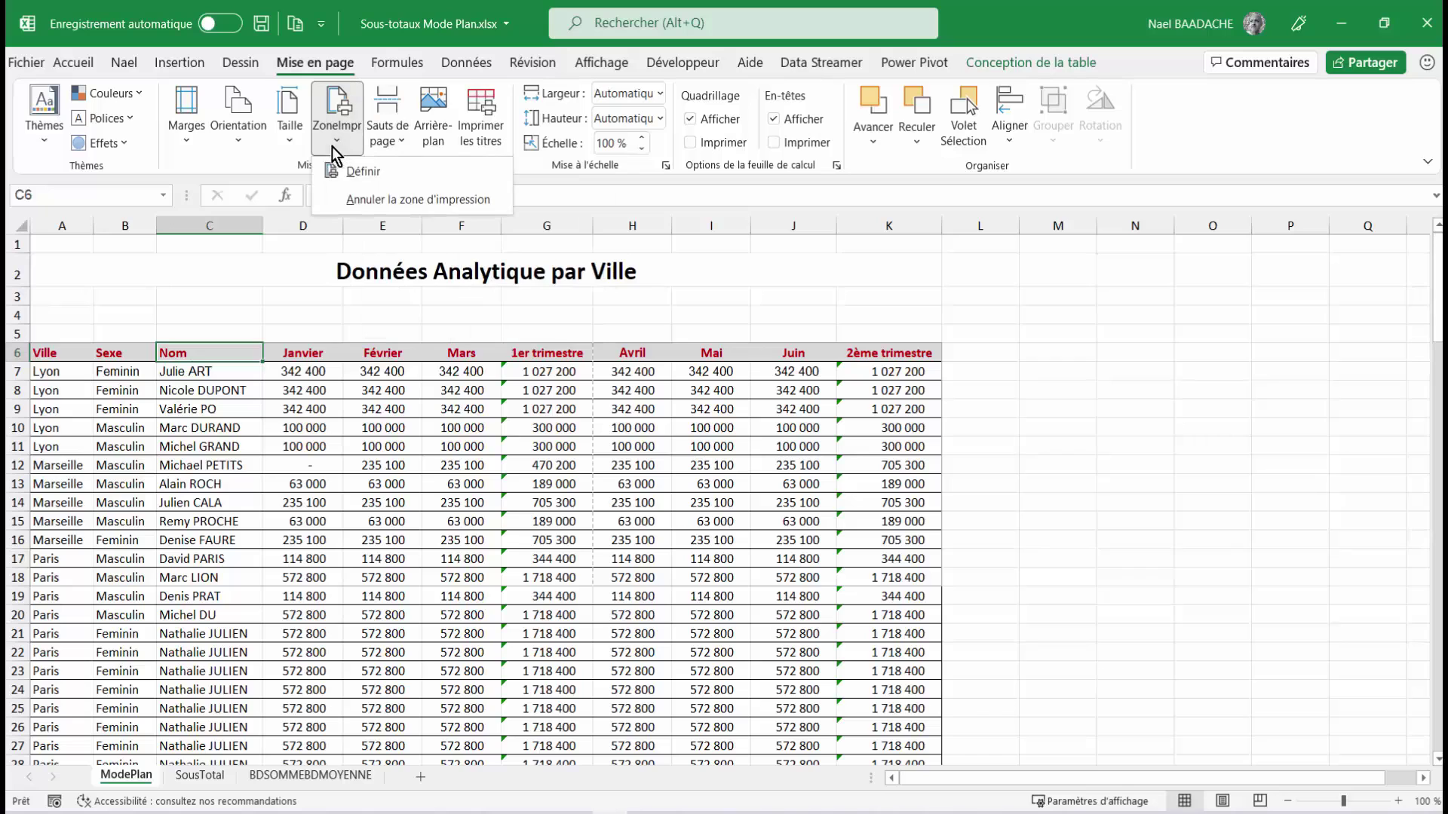
left_click(383, 197)
left_click(298, 449)
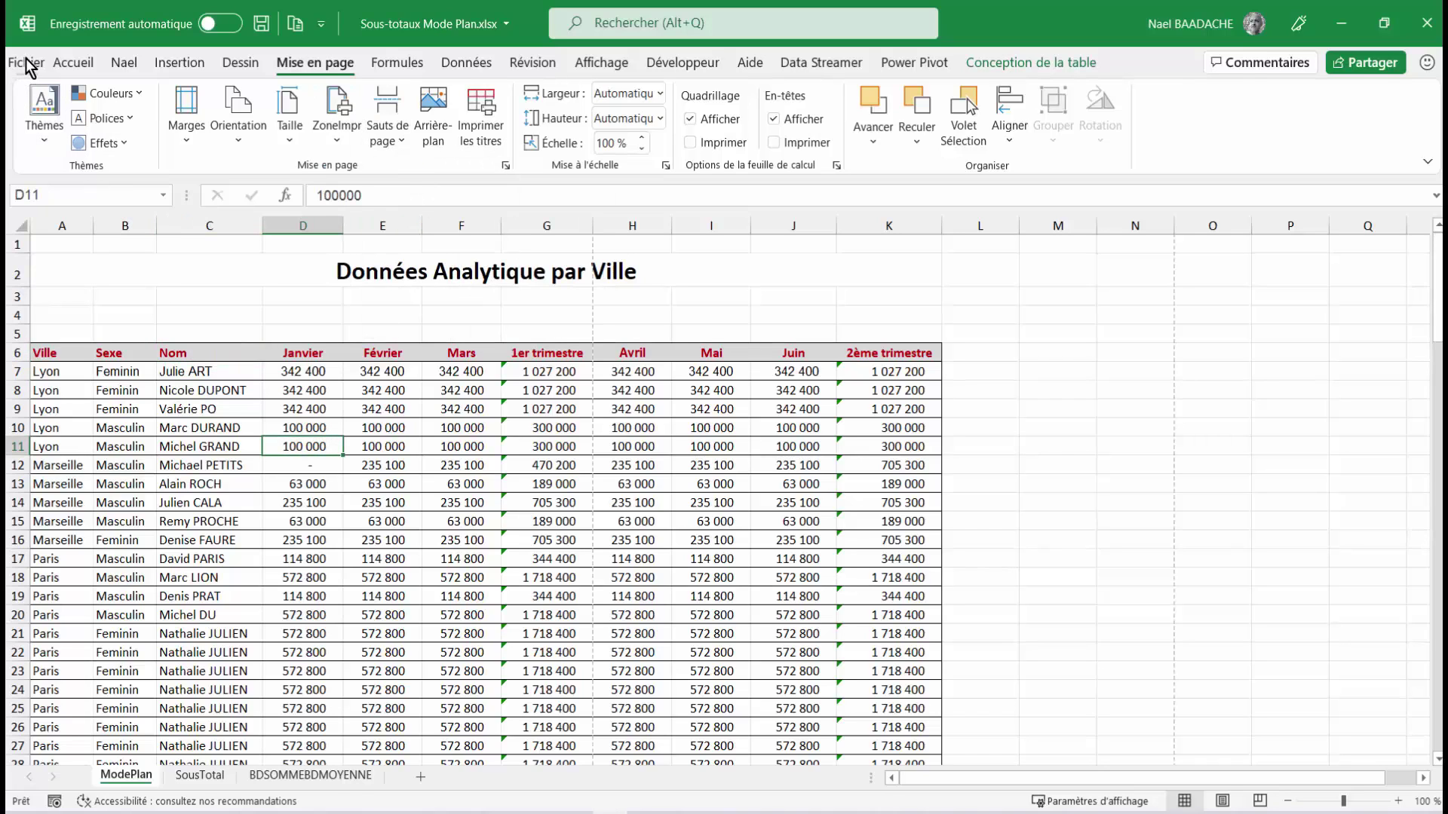
left_click(26, 59)
left_click(80, 349)
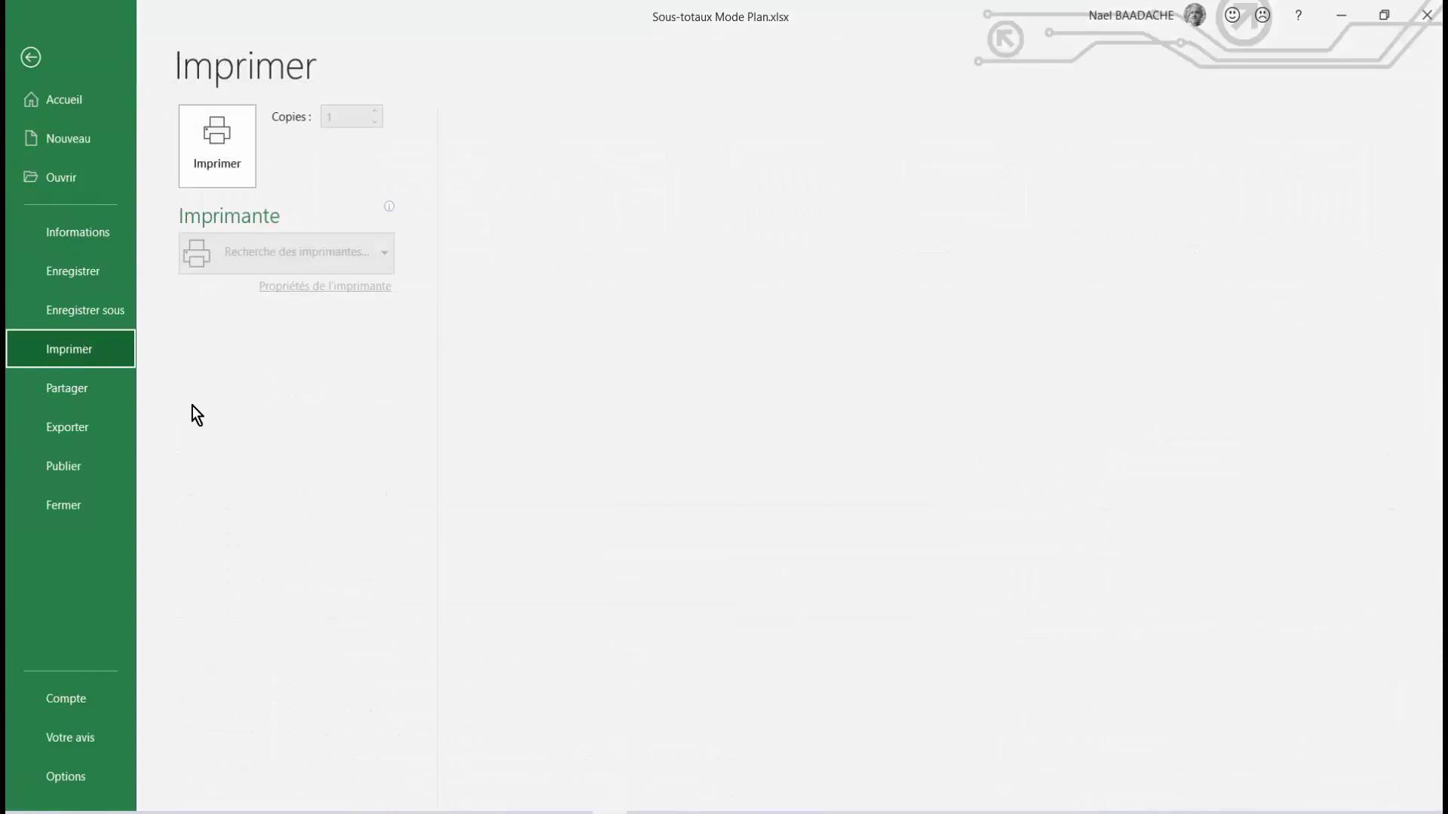
scroll(953, 184, "down", 5)
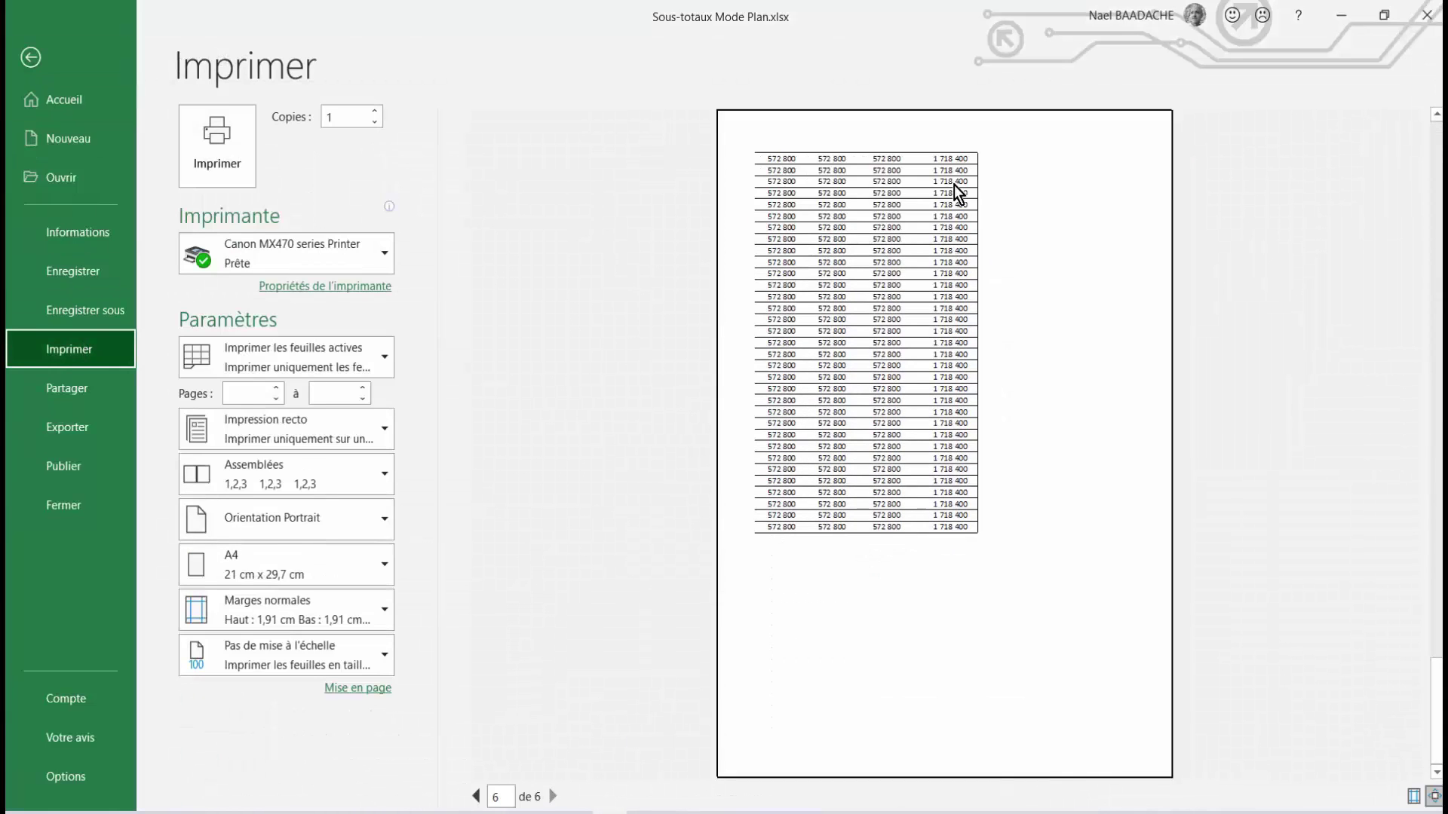
scroll(953, 184, "up", 5)
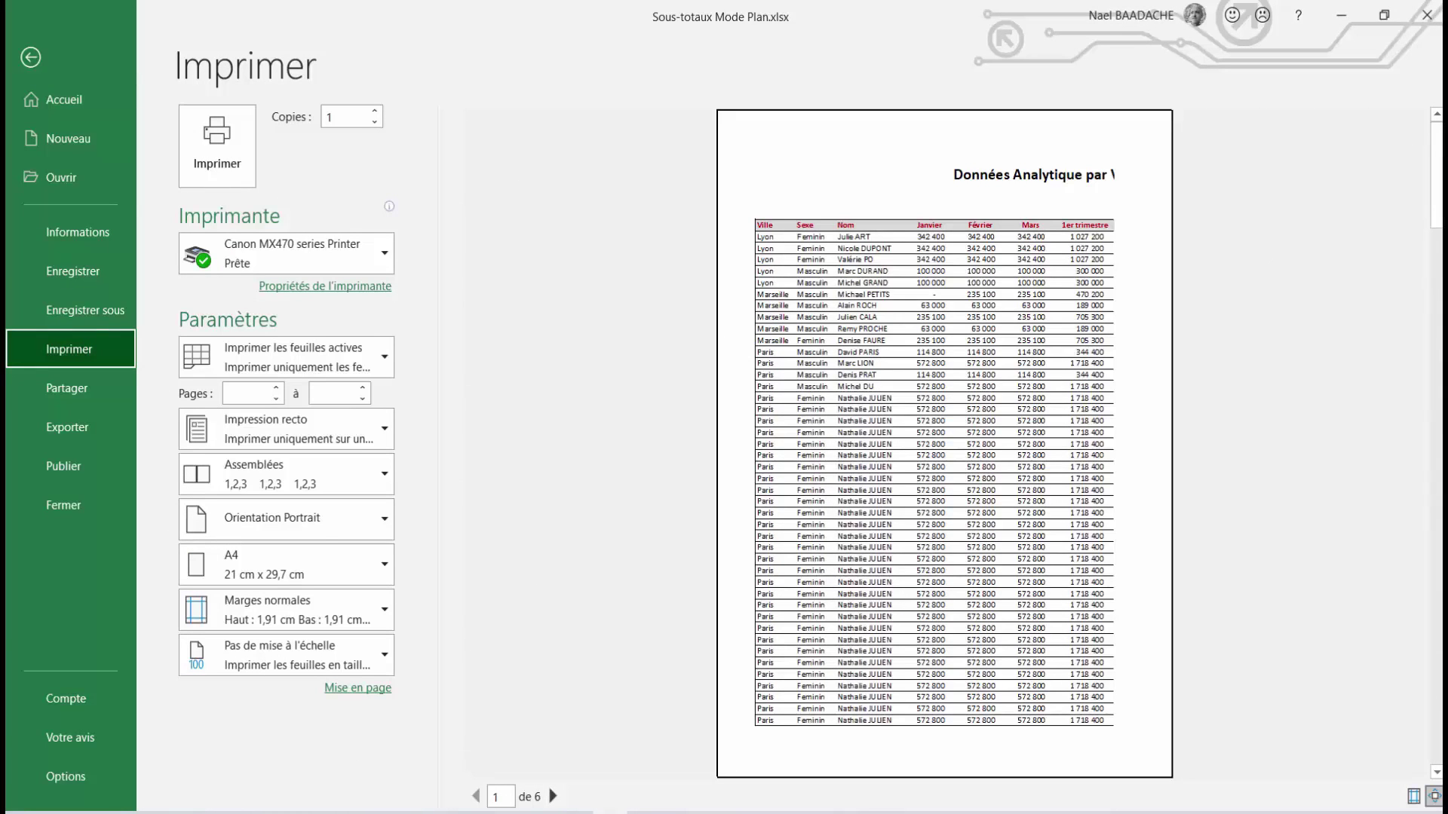
Set the print scope to Imprimer le tableau and inspect the first preview page at enlarged and full-page size.
left_click(383, 365)
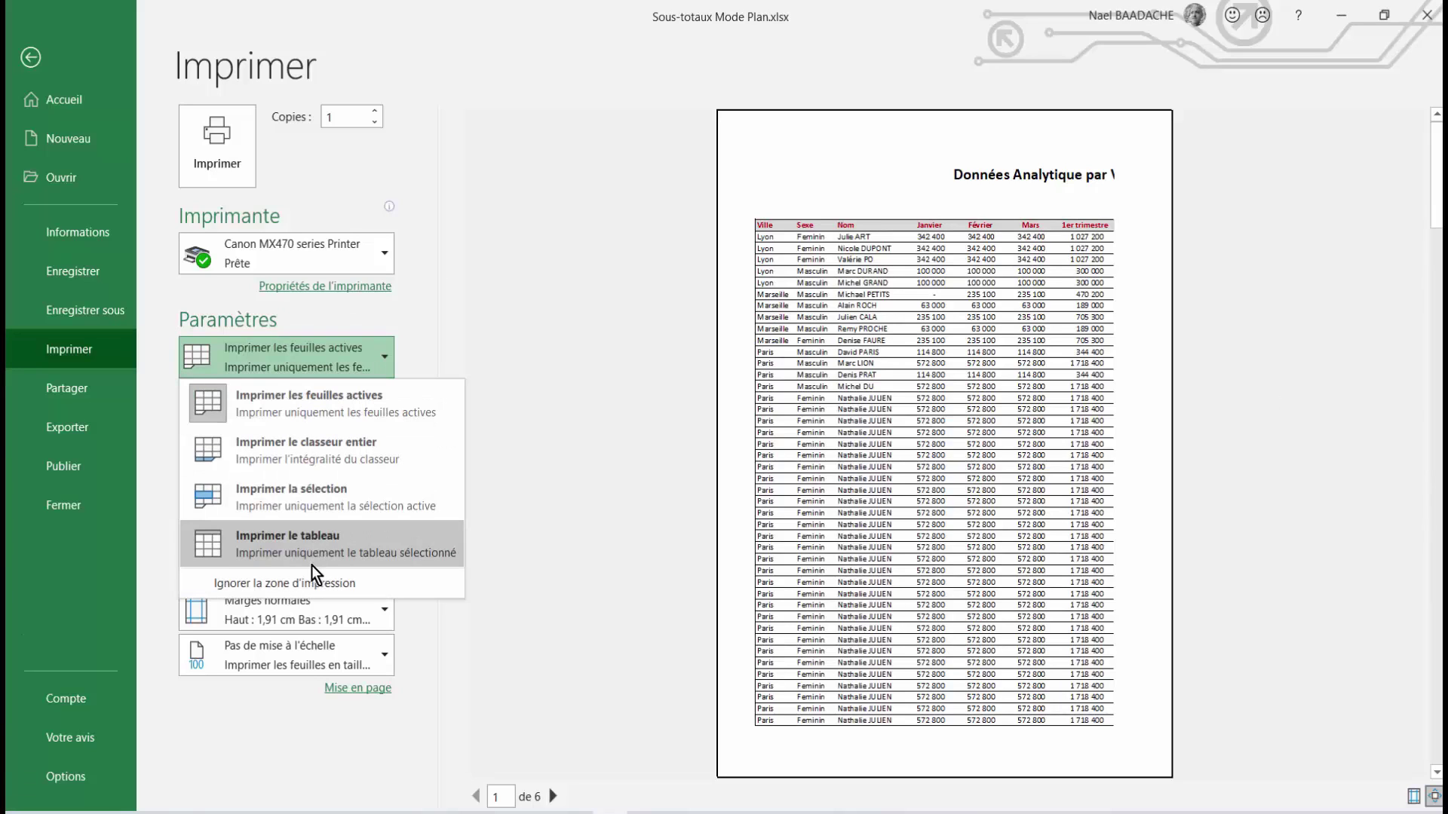
left_click(319, 542)
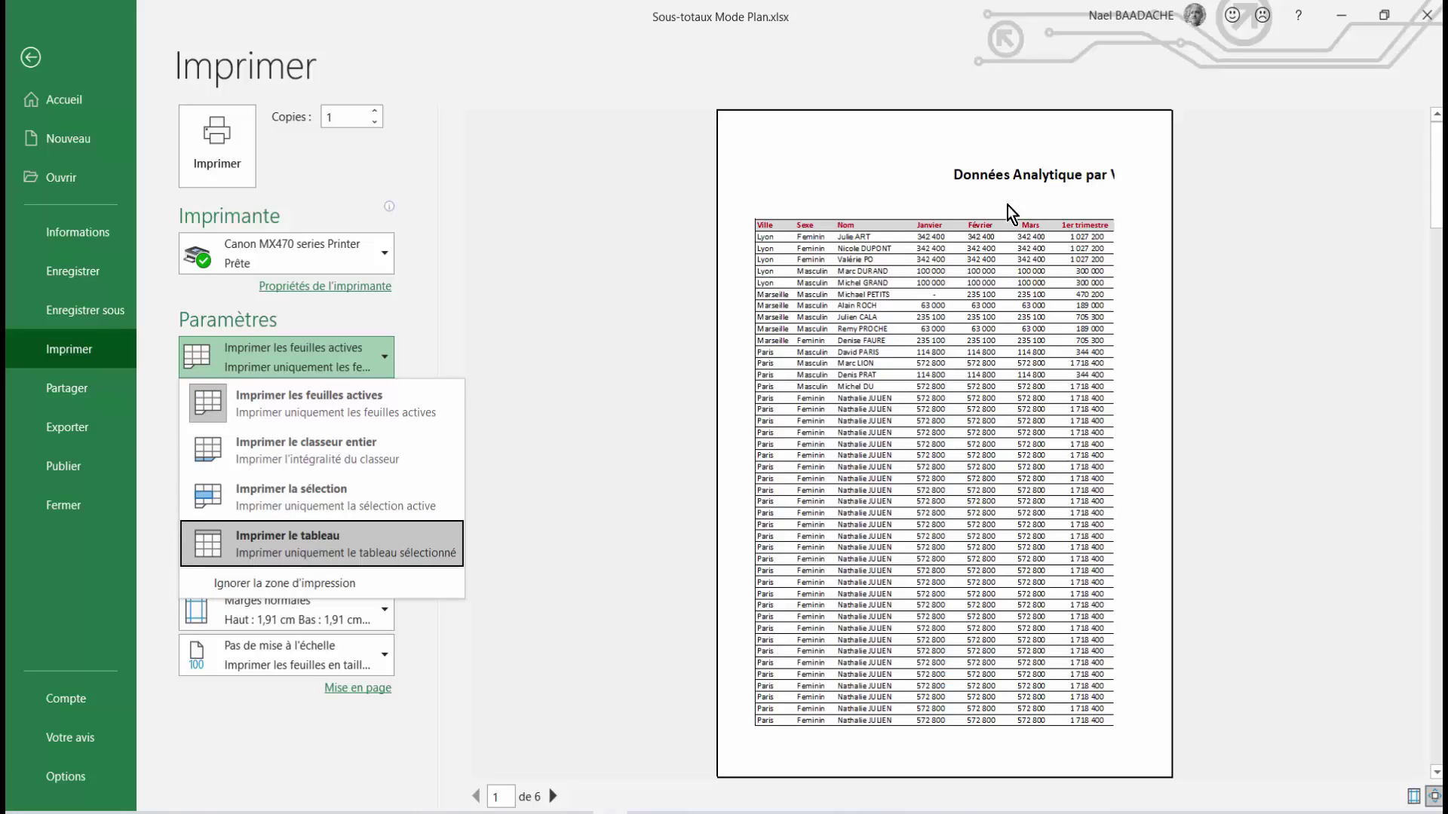
left_click(332, 550)
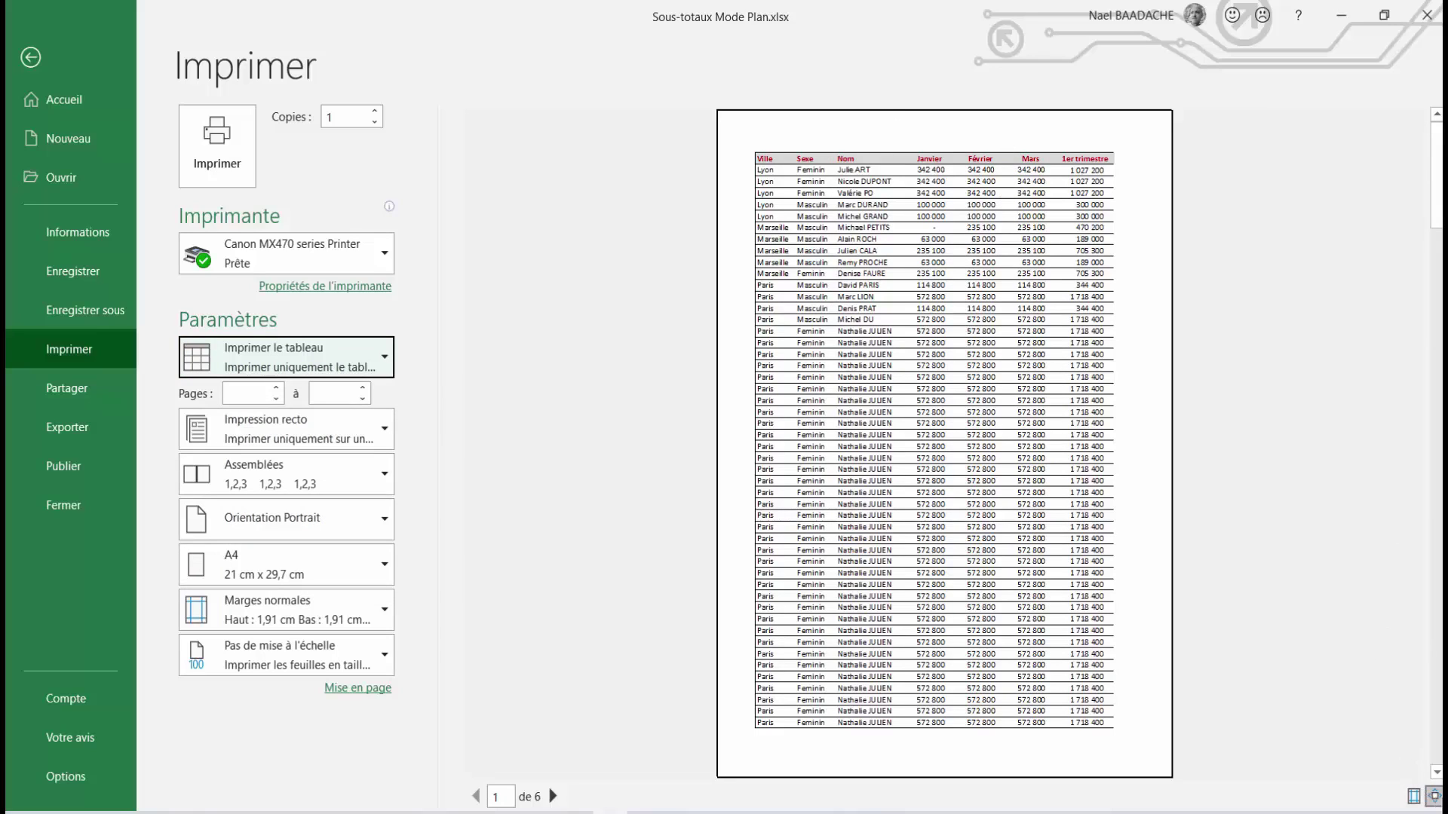
left_click(1435, 797)
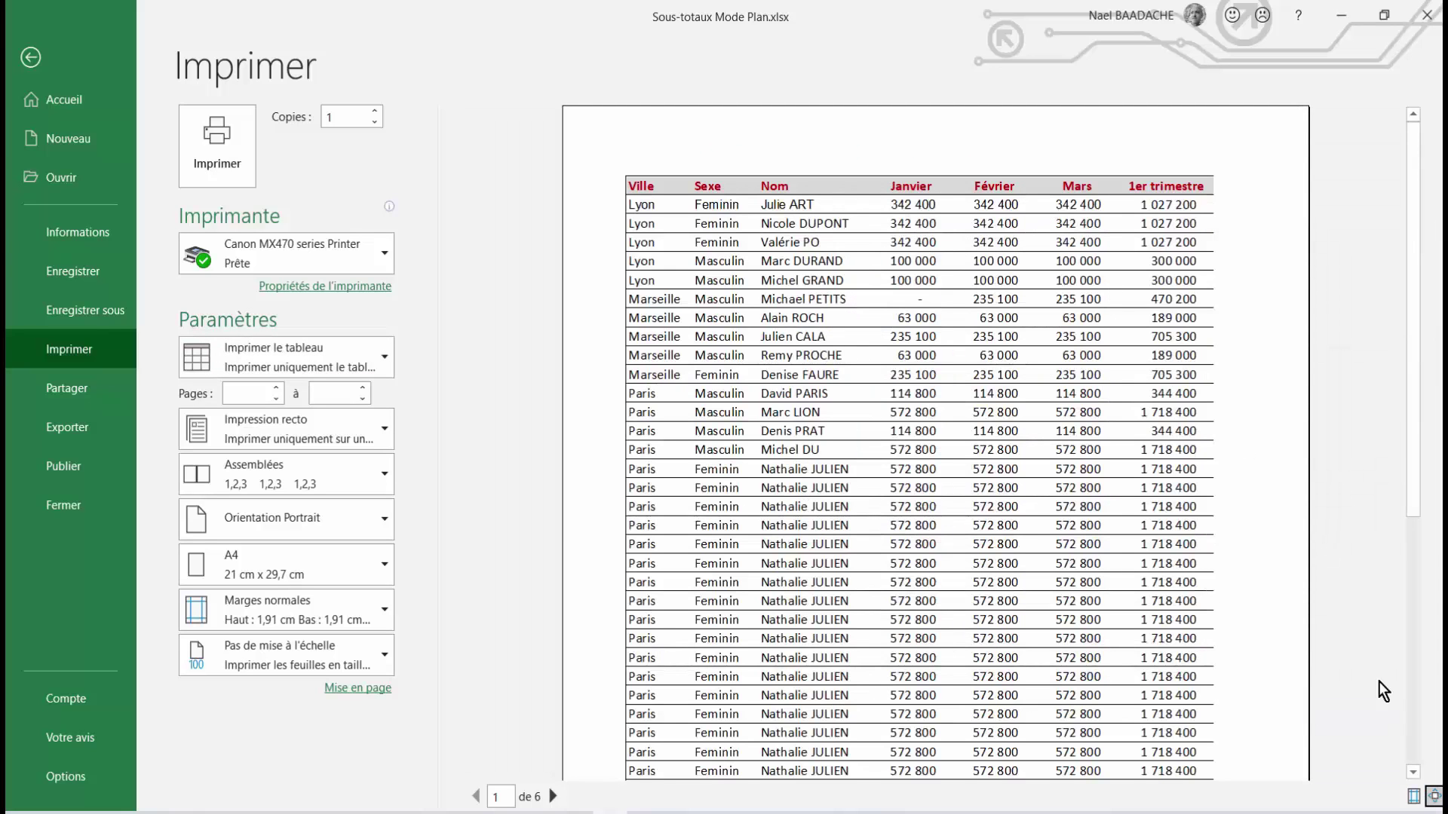
left_click(1435, 797)
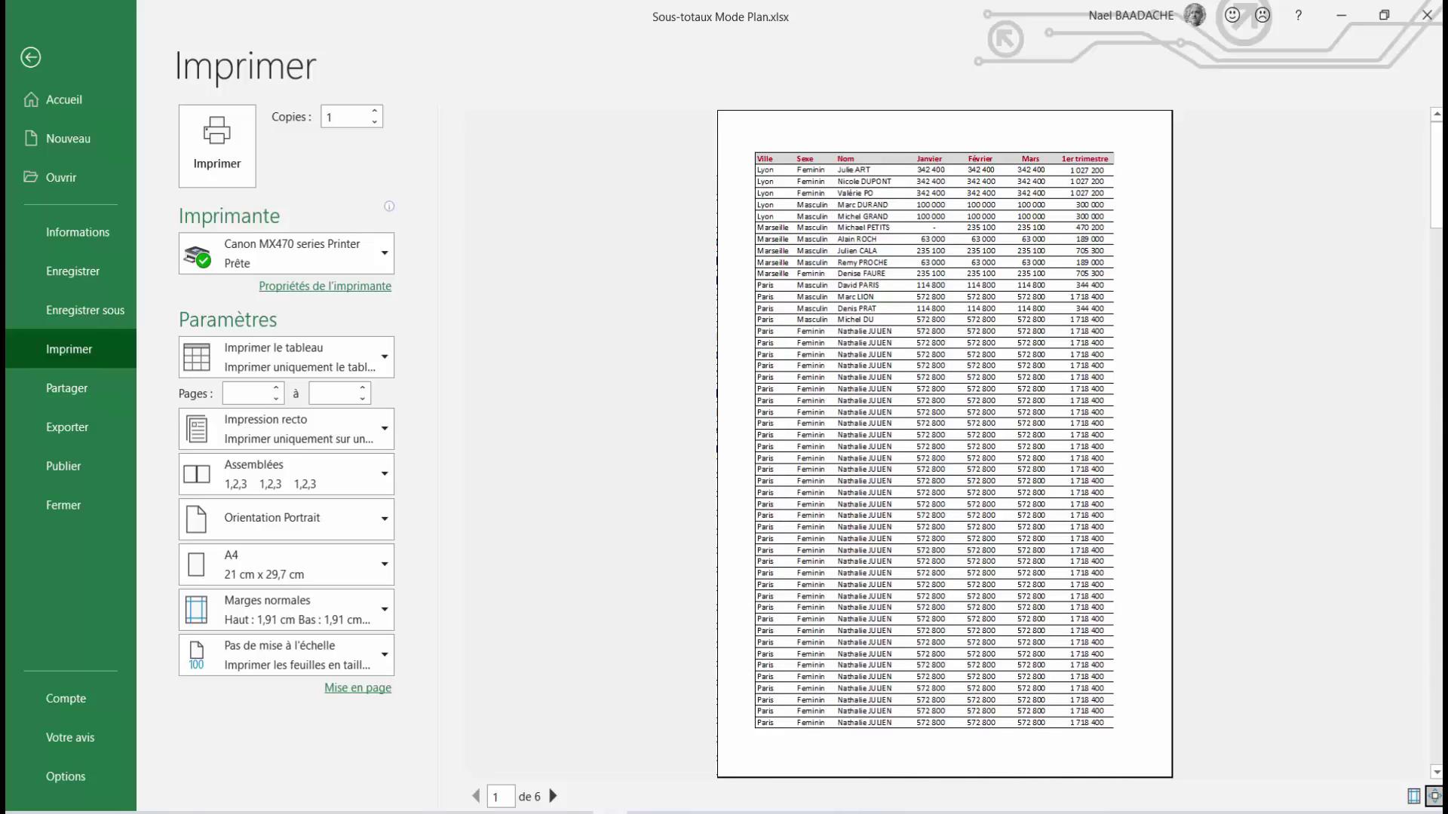
left_click(956, 813)
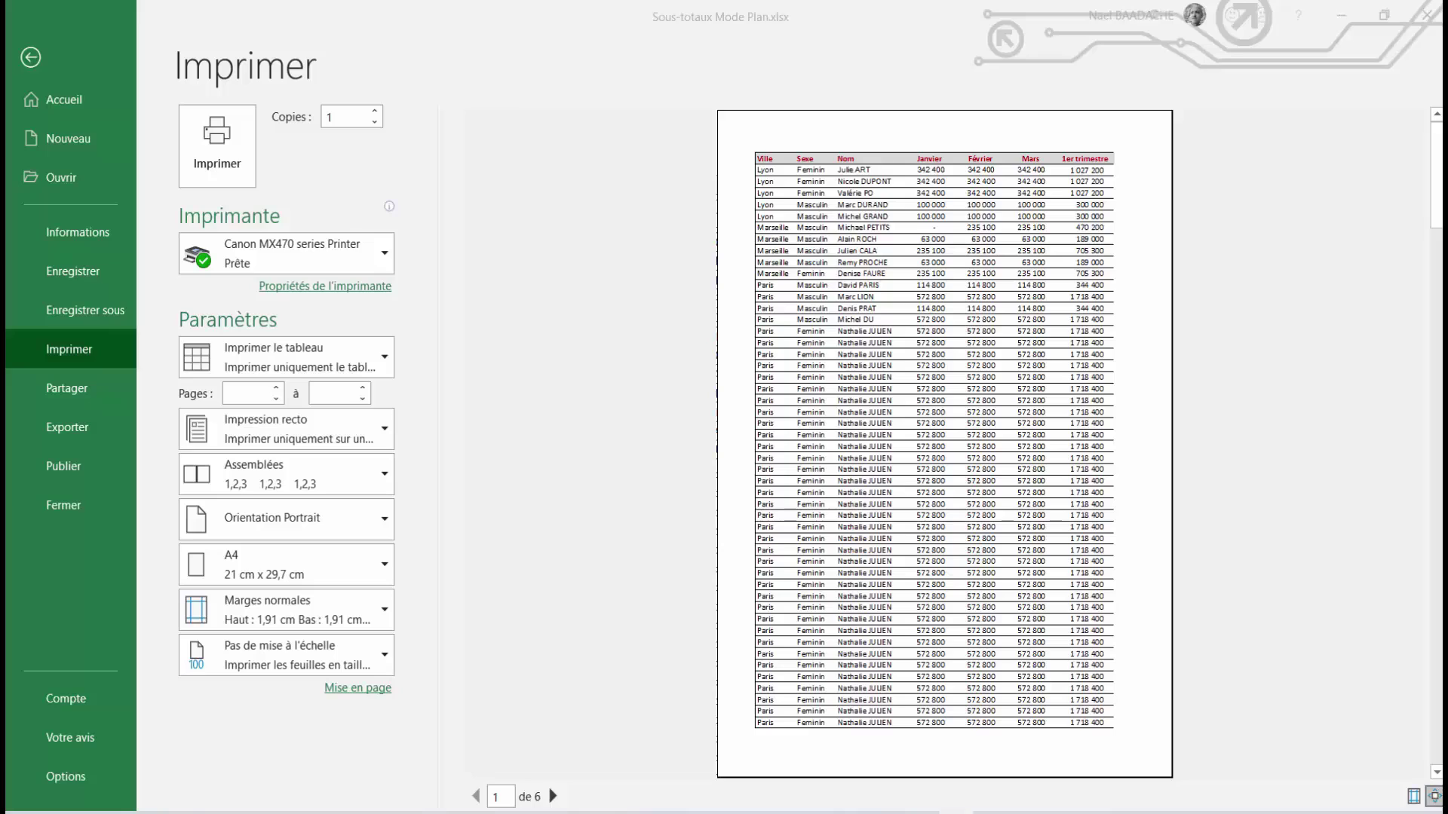
Set the range of pages to print from 1 to 1.
left_click(256, 398)
left_click(252, 392)
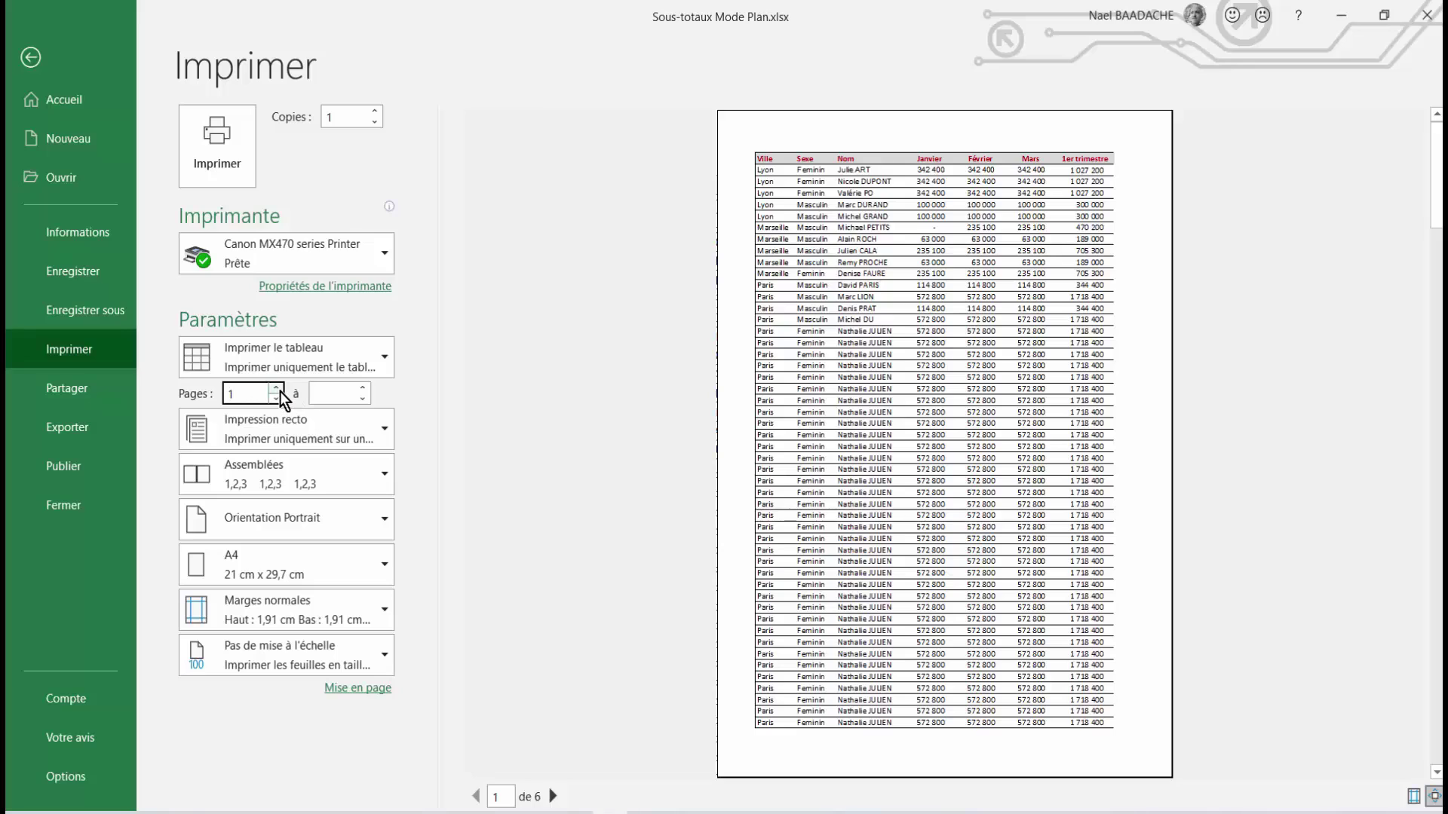
key("Tab")
key("Tab")
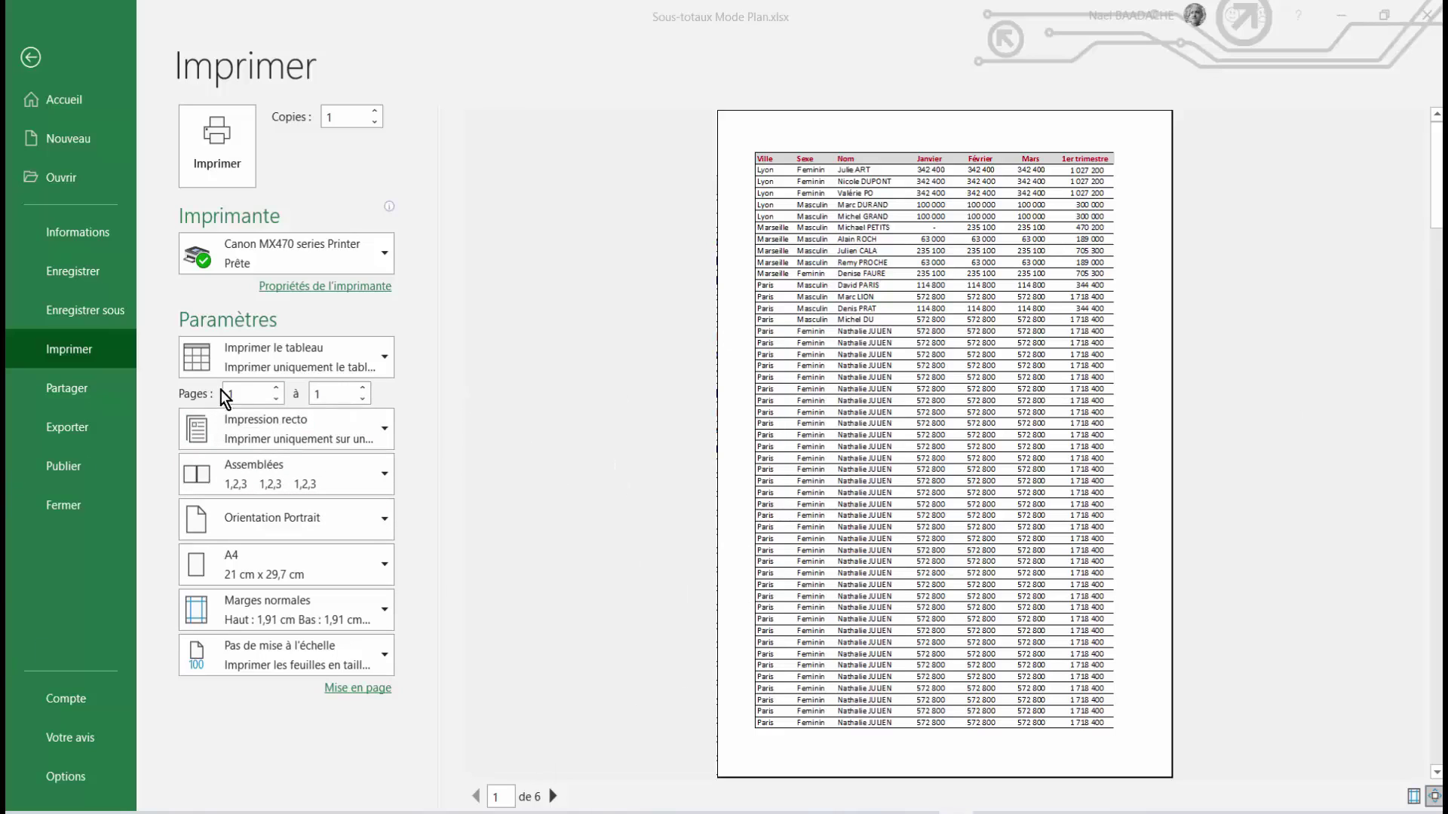
Set the pages to print from 2 to 2 and select Impression recto verso flipped on the long side.
left_click(250, 393)
left_click(253, 392)
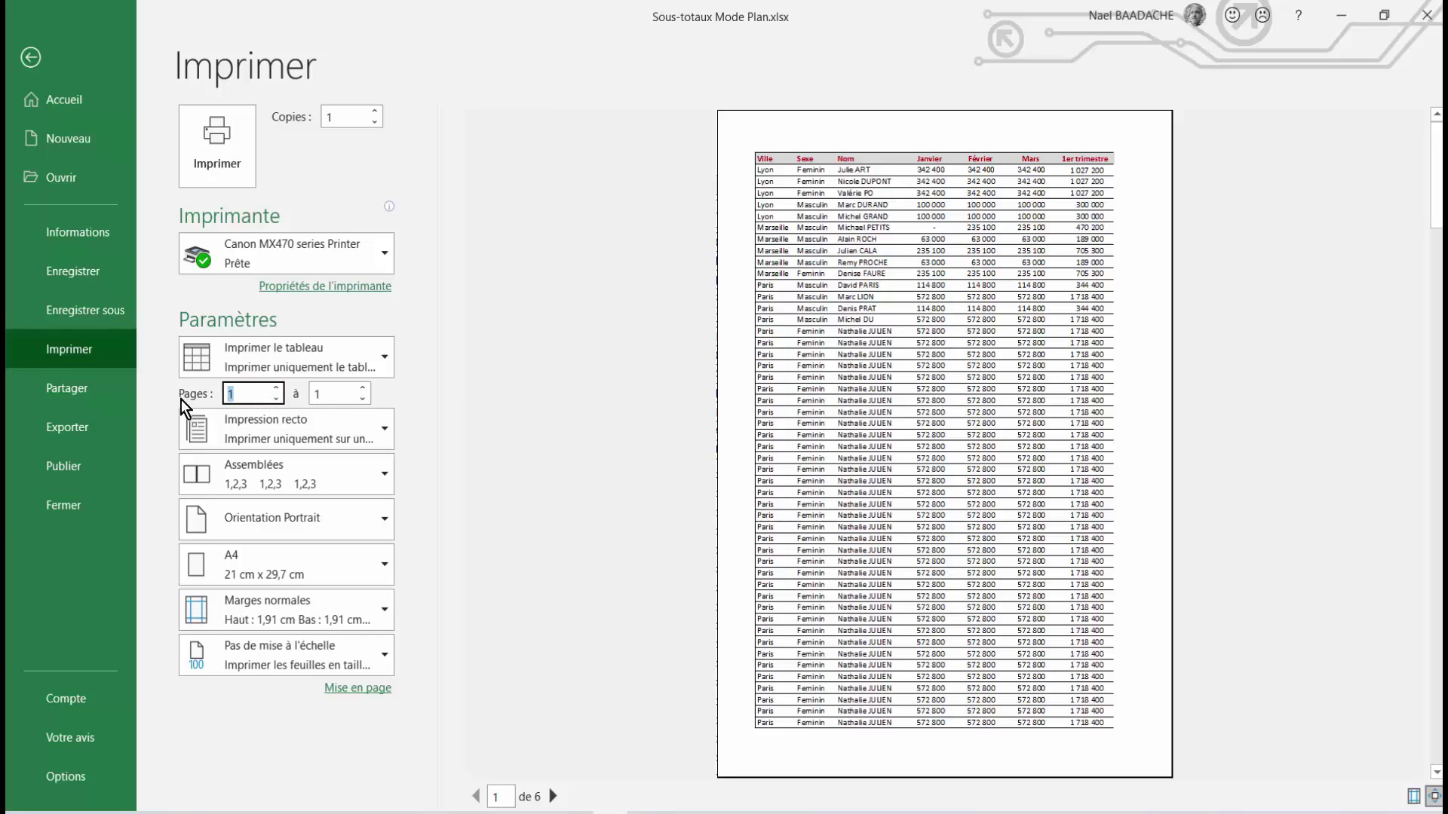
type("2")
key("Tab")
type("2")
key("Tab")
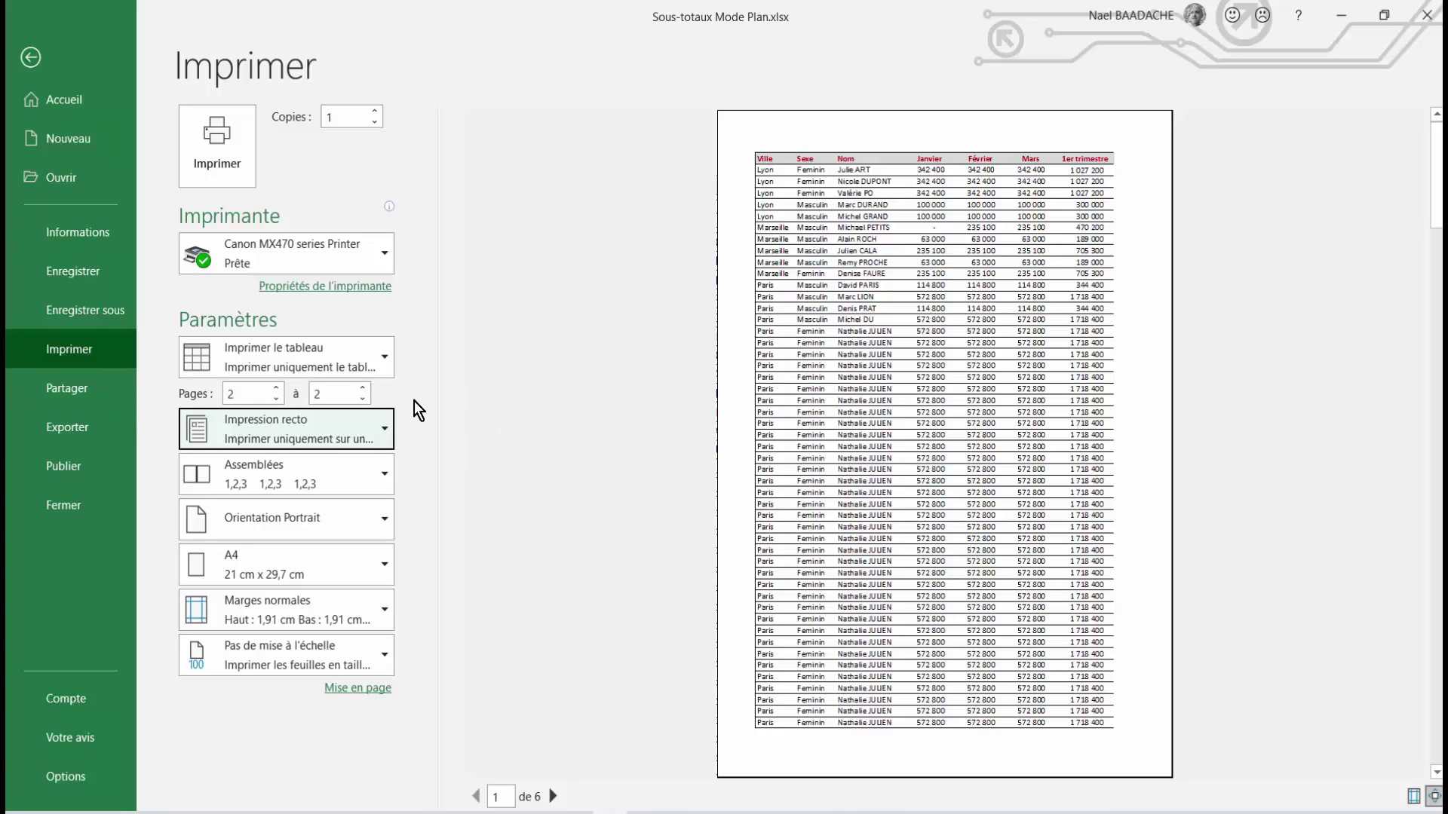
left_click(337, 436)
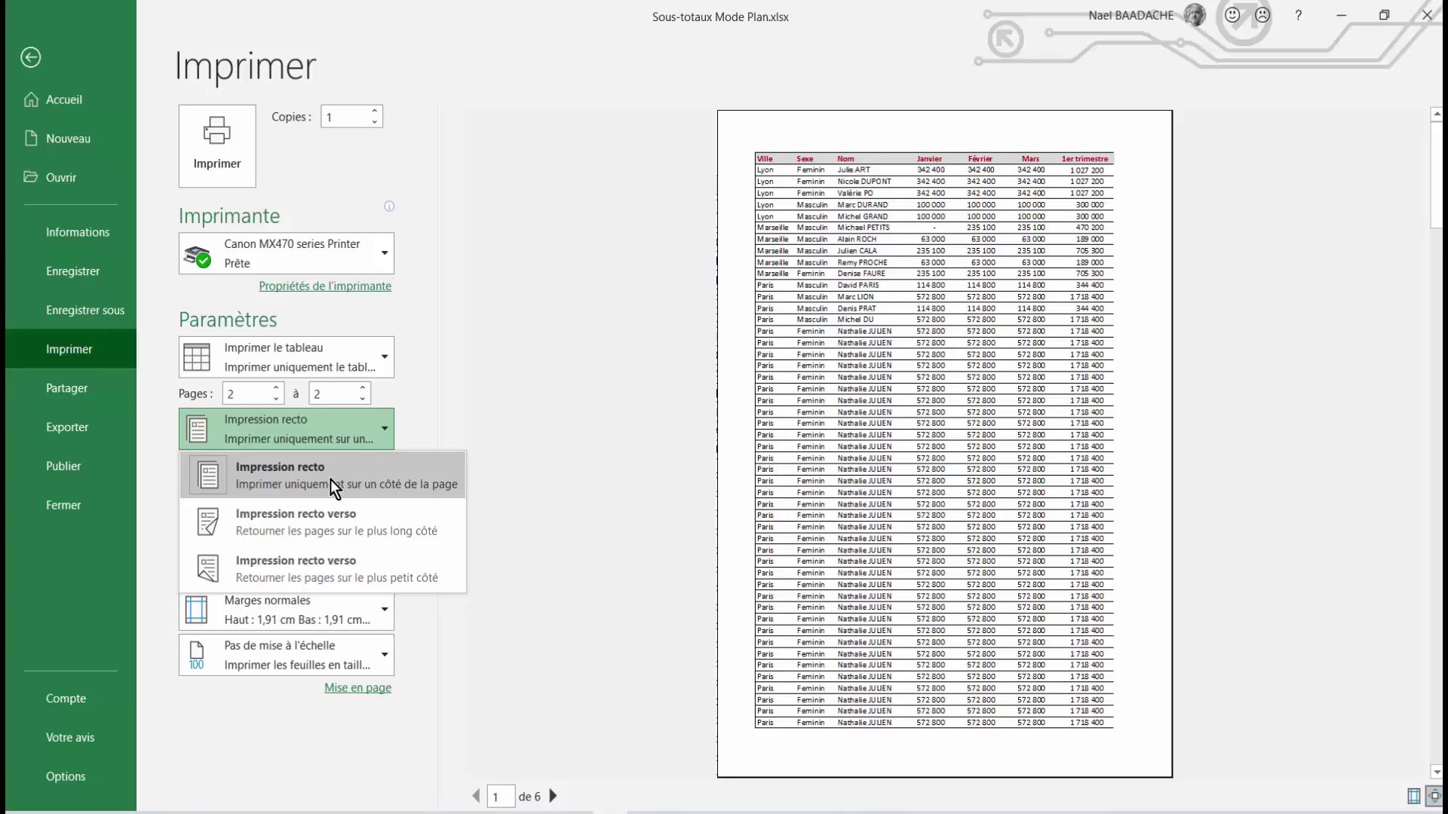
left_click(328, 526)
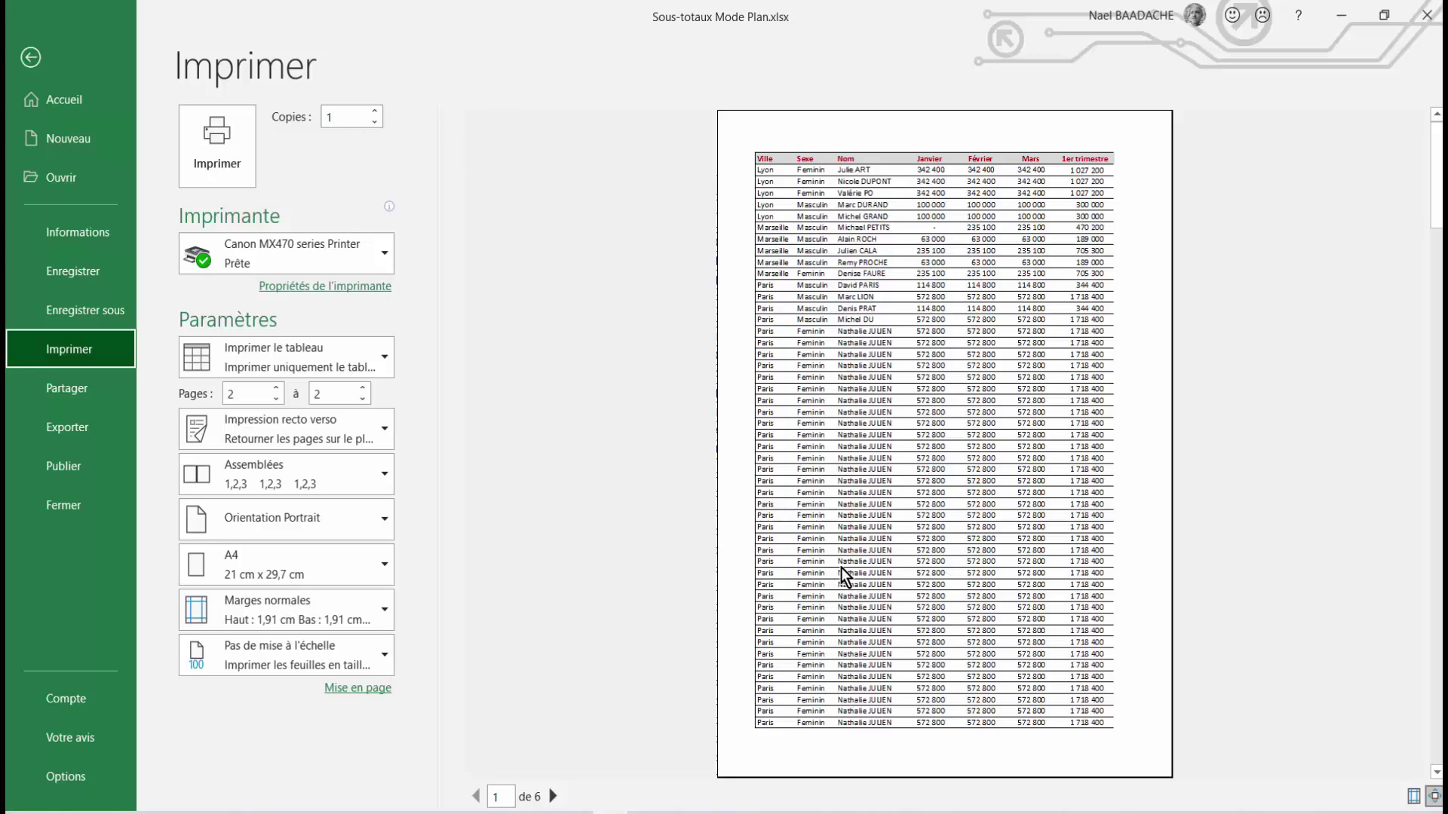
Set the number of copies to 3 and the page order to Non assemblées.
left_click(374, 111)
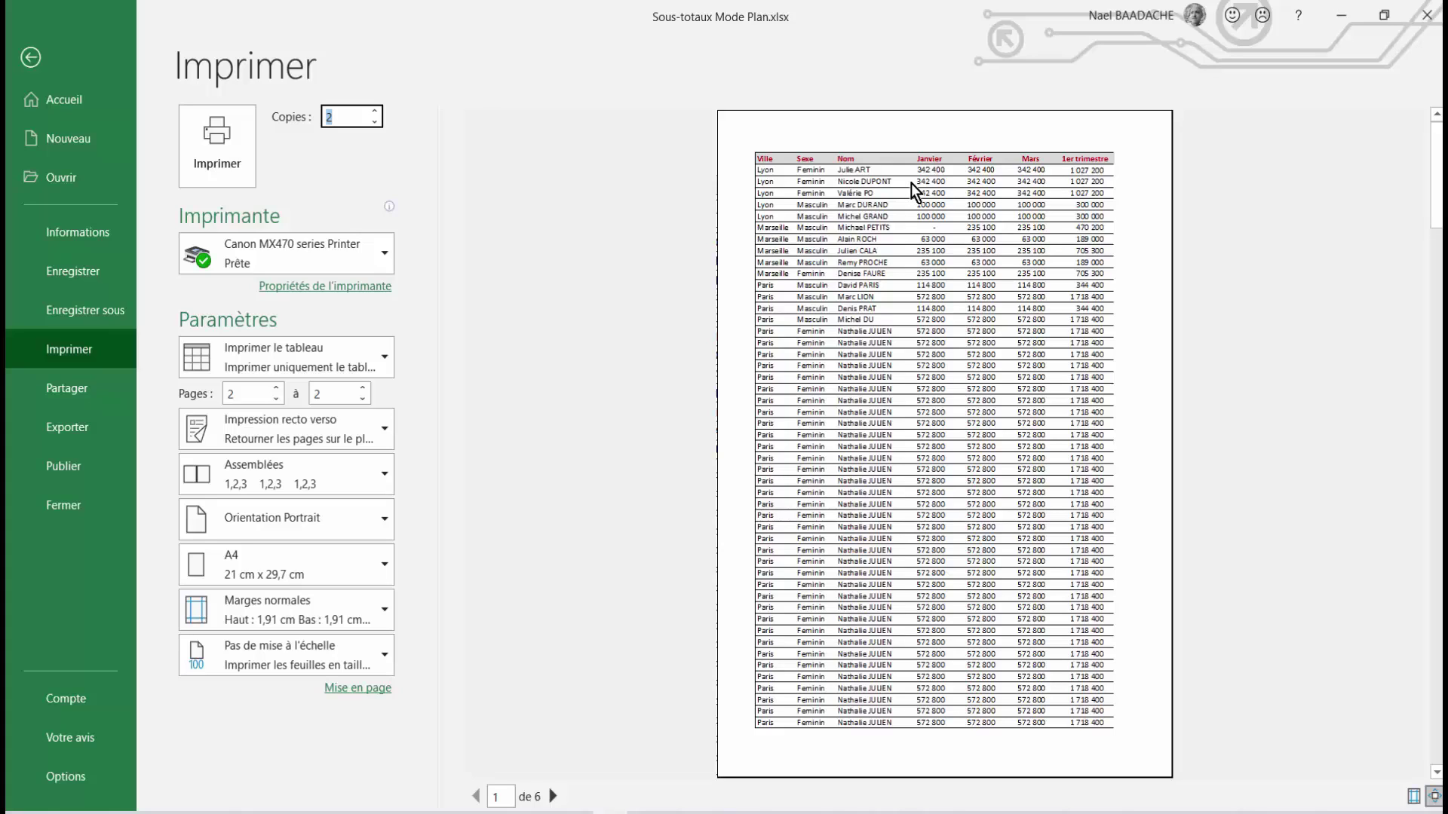
left_click(389, 472)
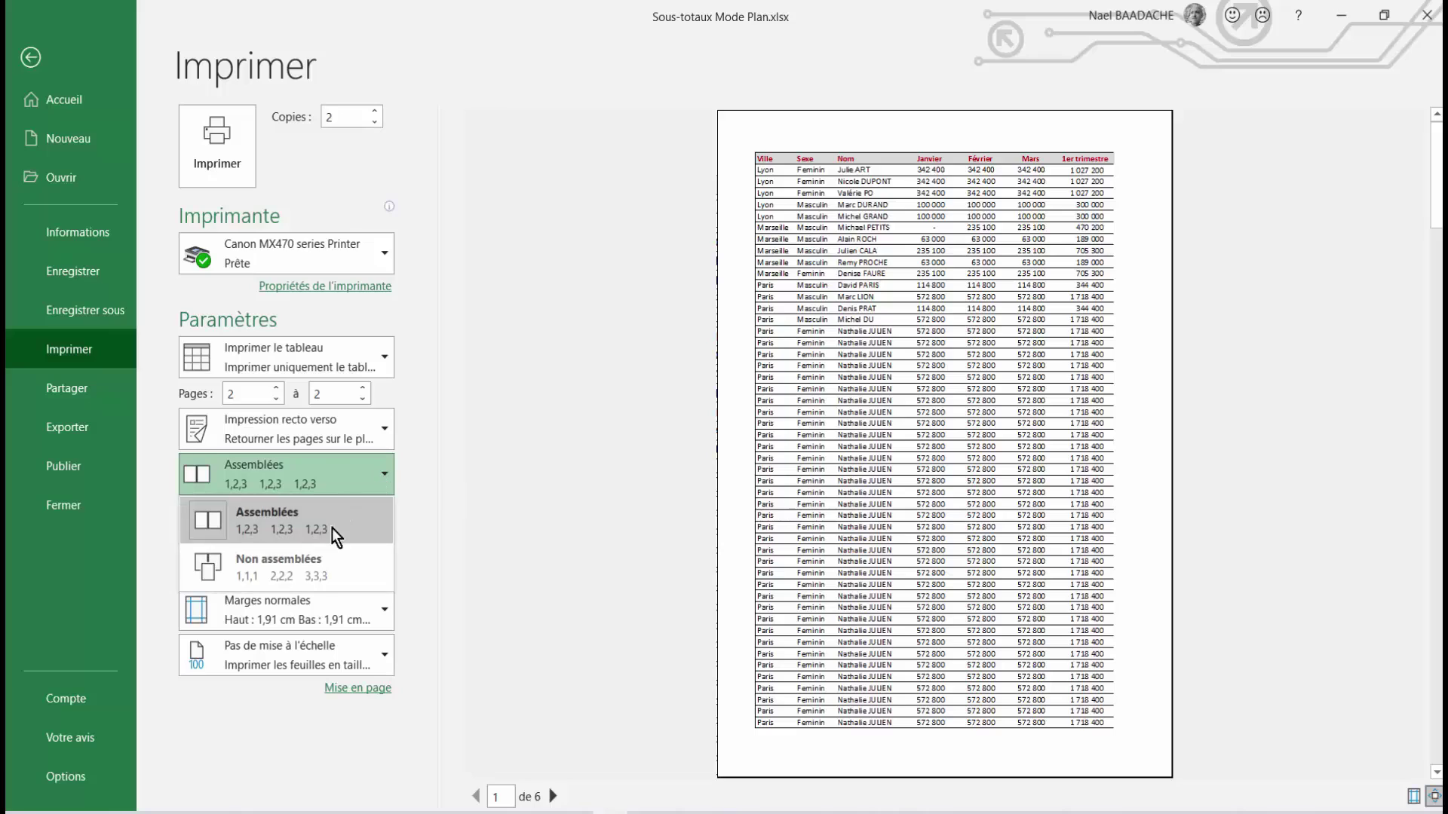
left_click(316, 577)
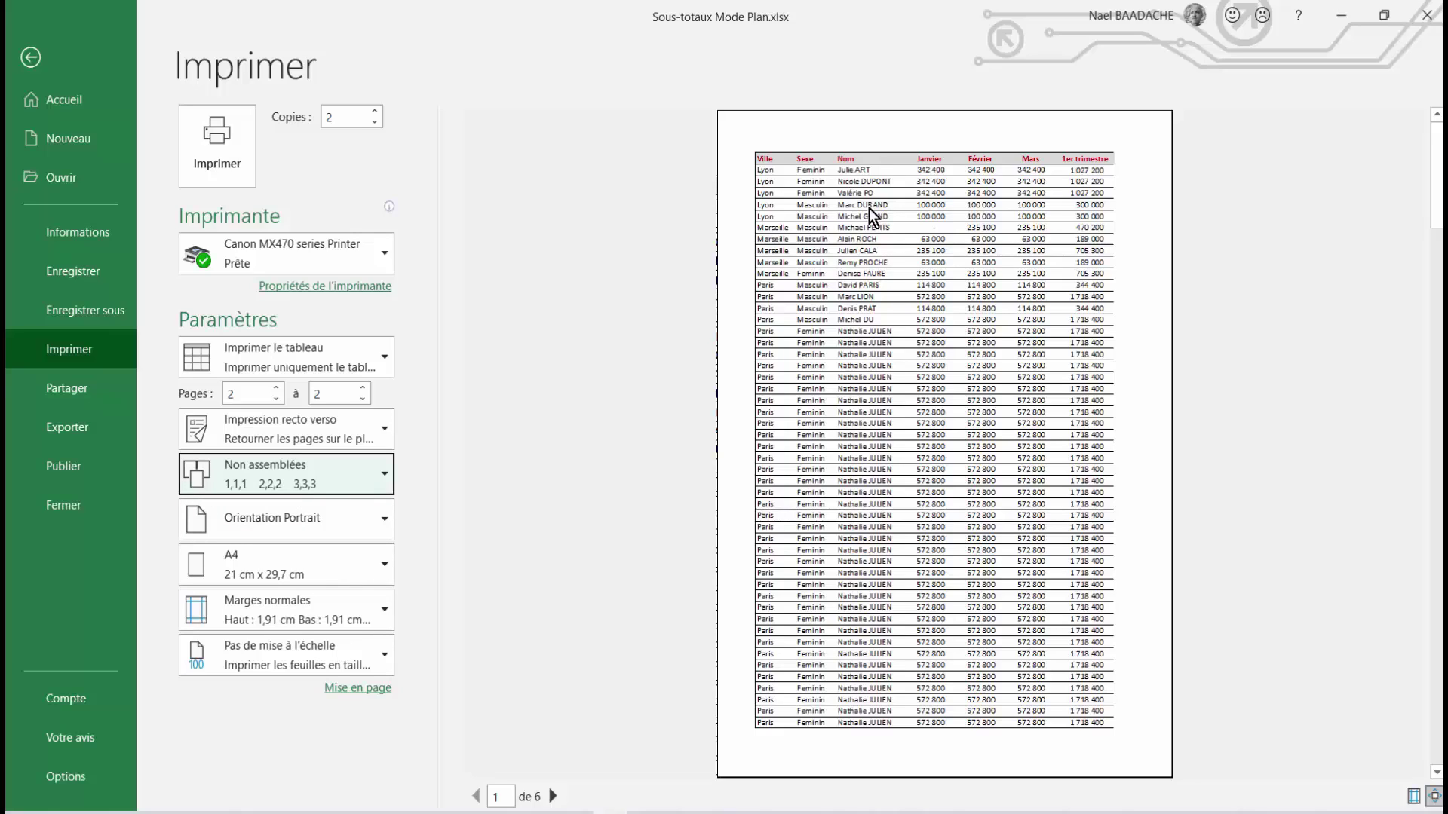
left_click(375, 111)
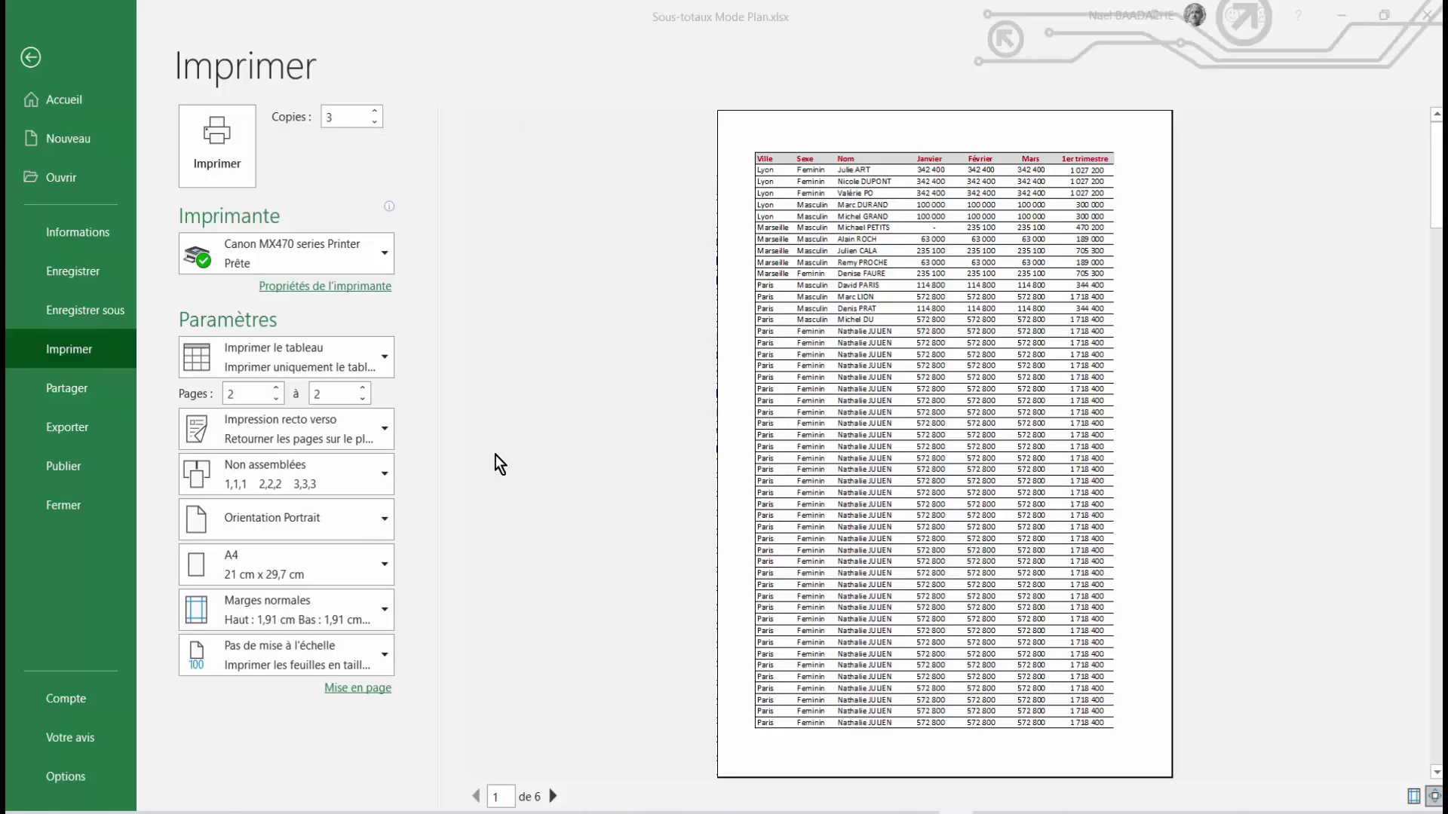
Review the available orientation, paper size, margin and scaling options in the print settings.
left_click(385, 518)
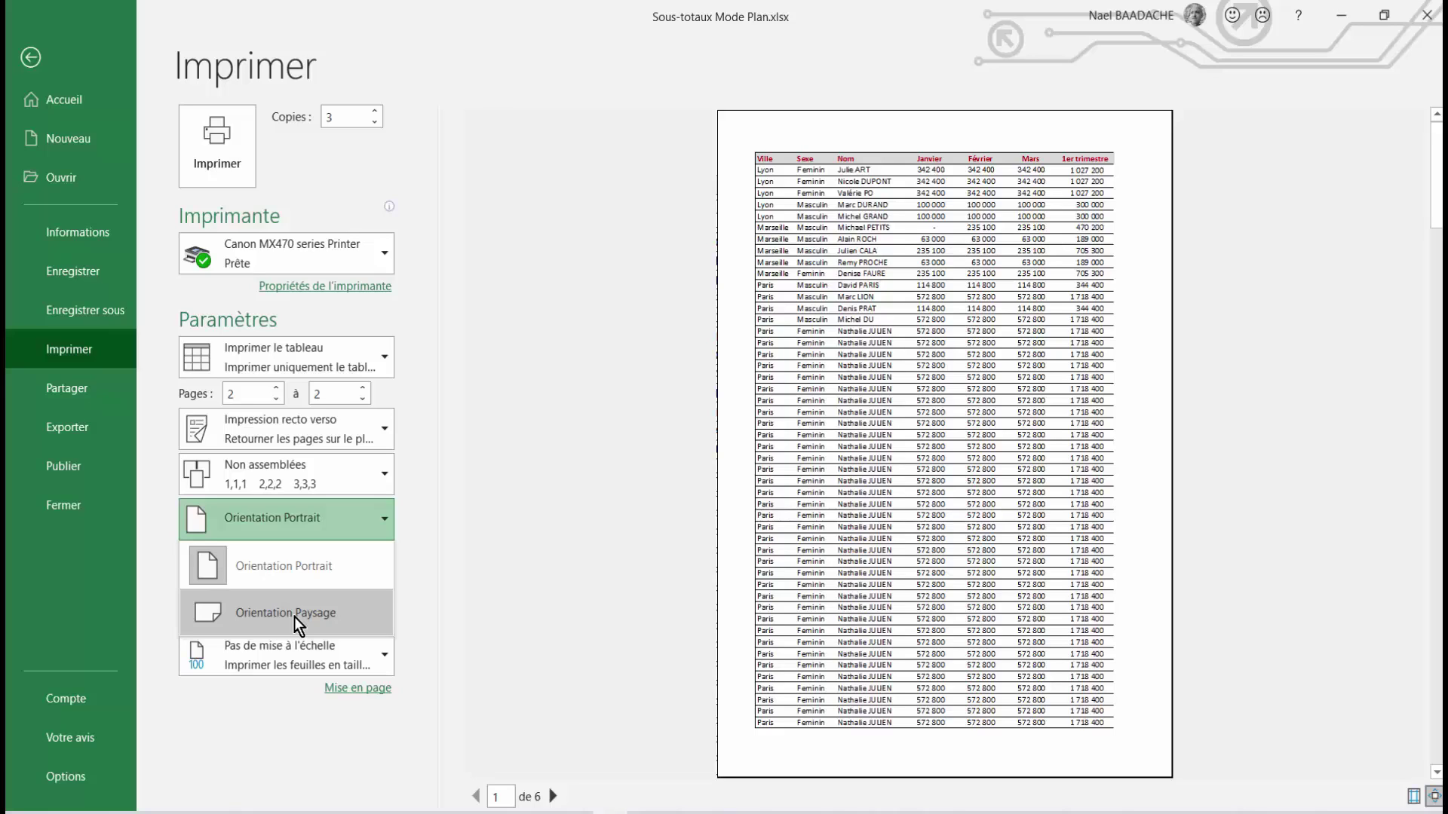
left_click(609, 475)
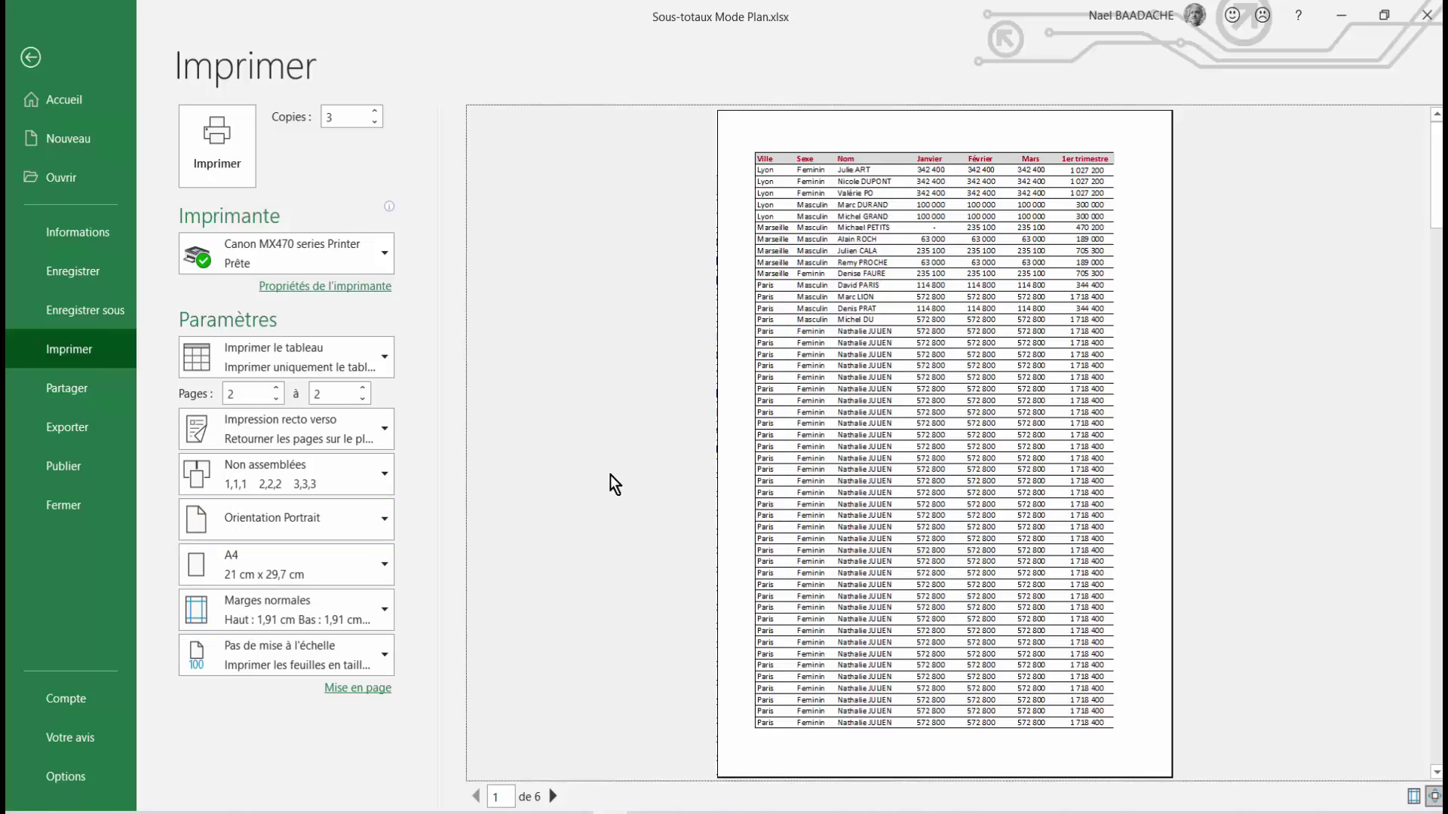
left_click(382, 568)
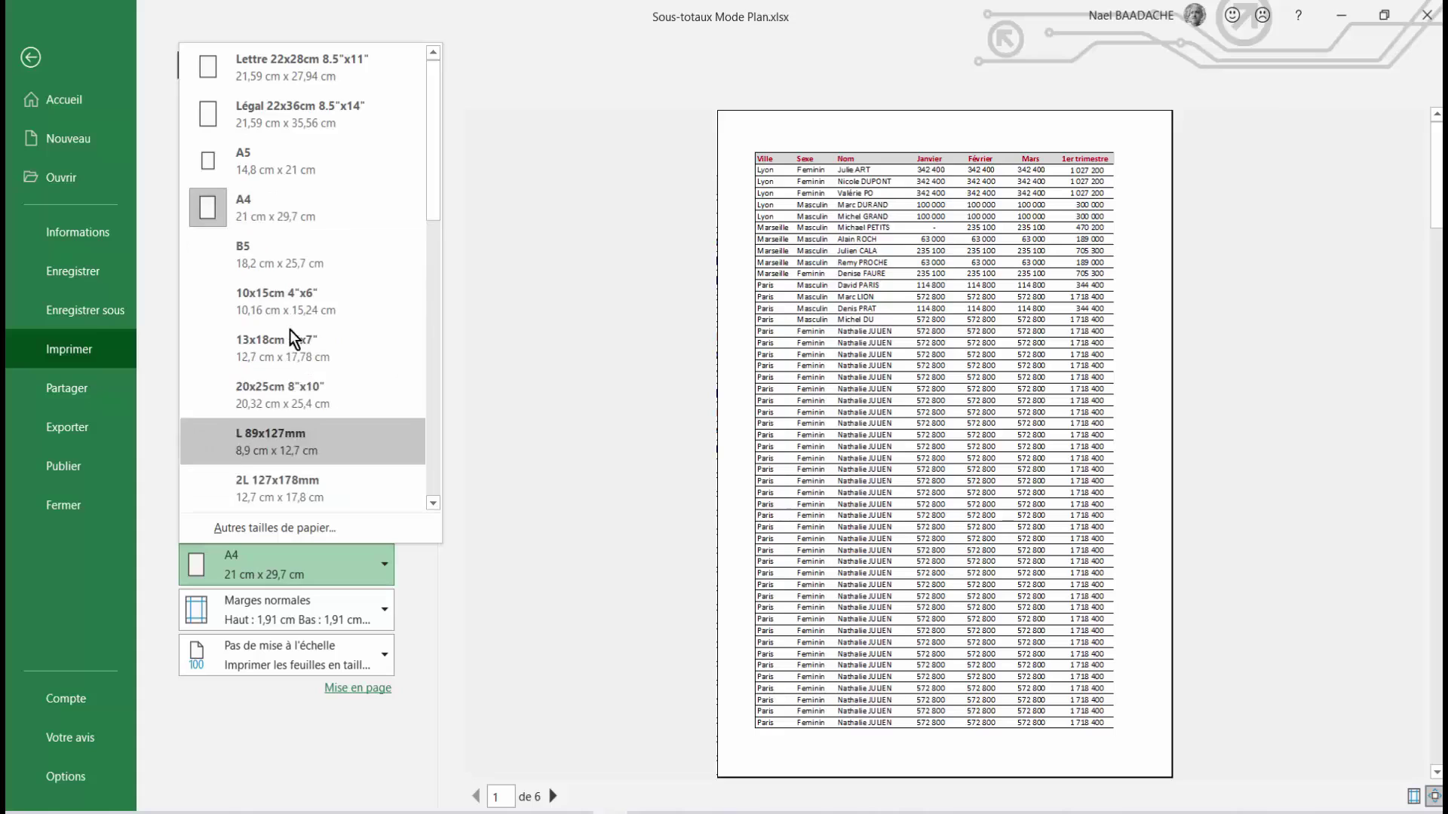
left_click(609, 329)
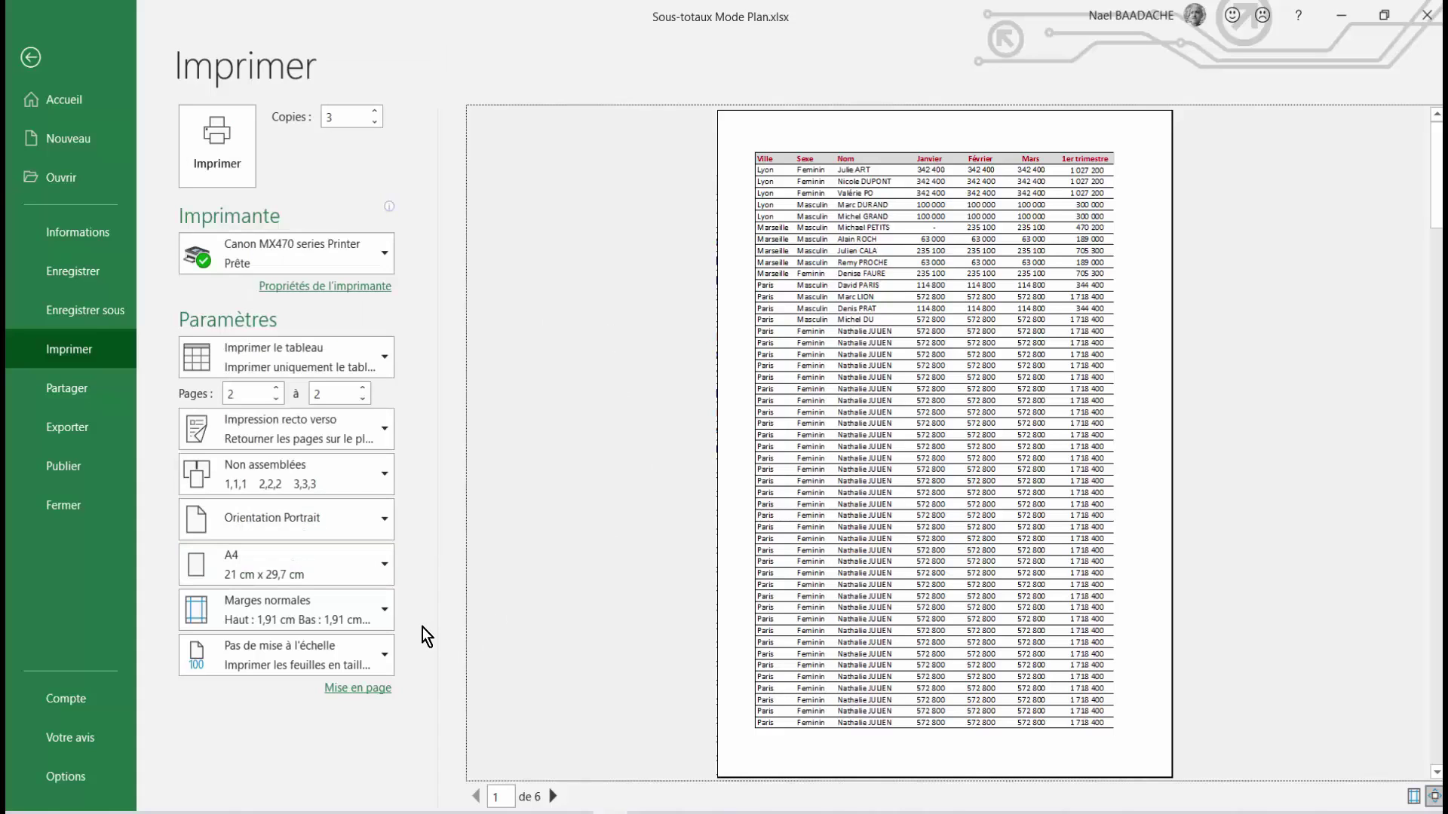
left_click(382, 609)
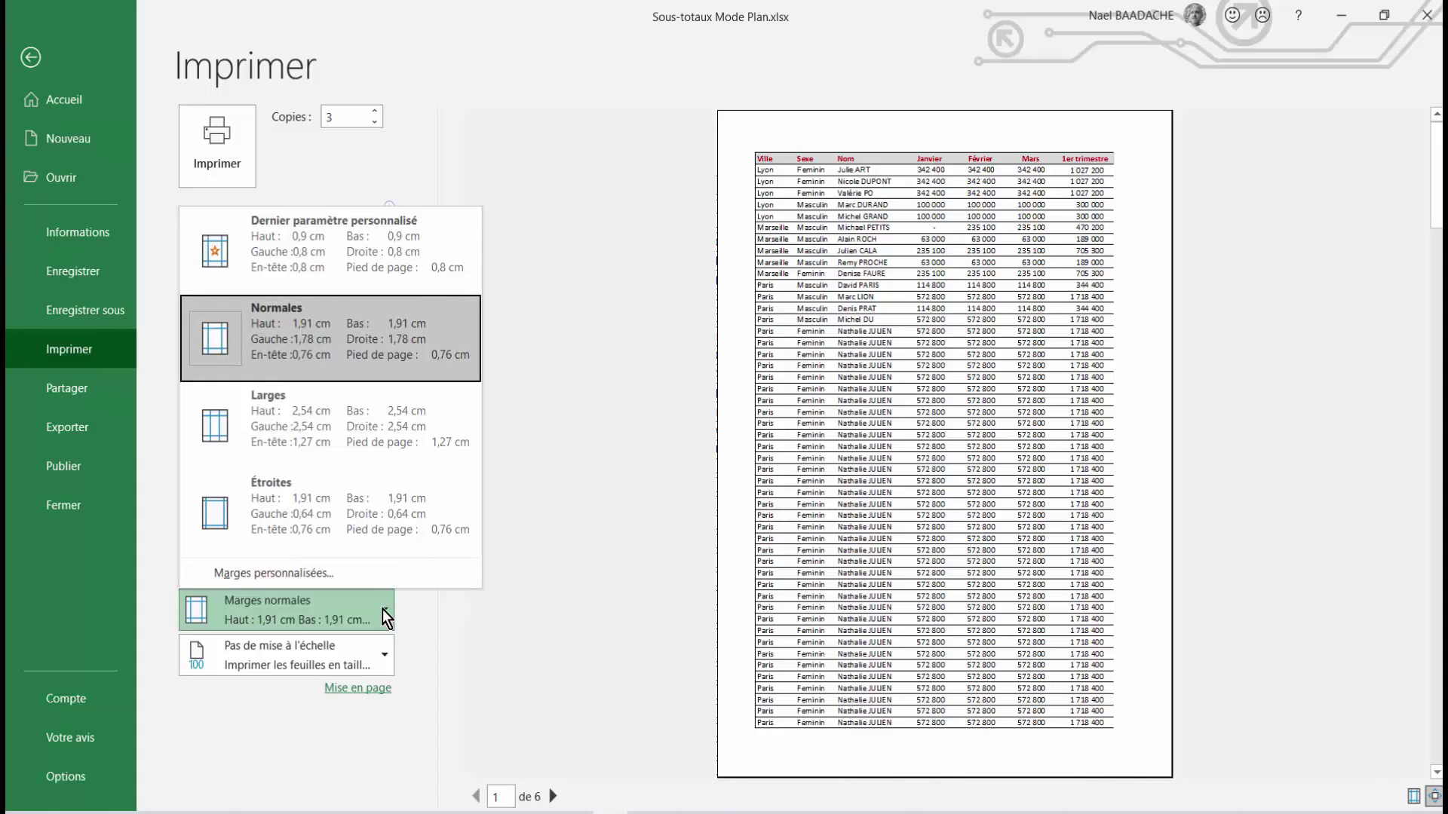
left_click(588, 614)
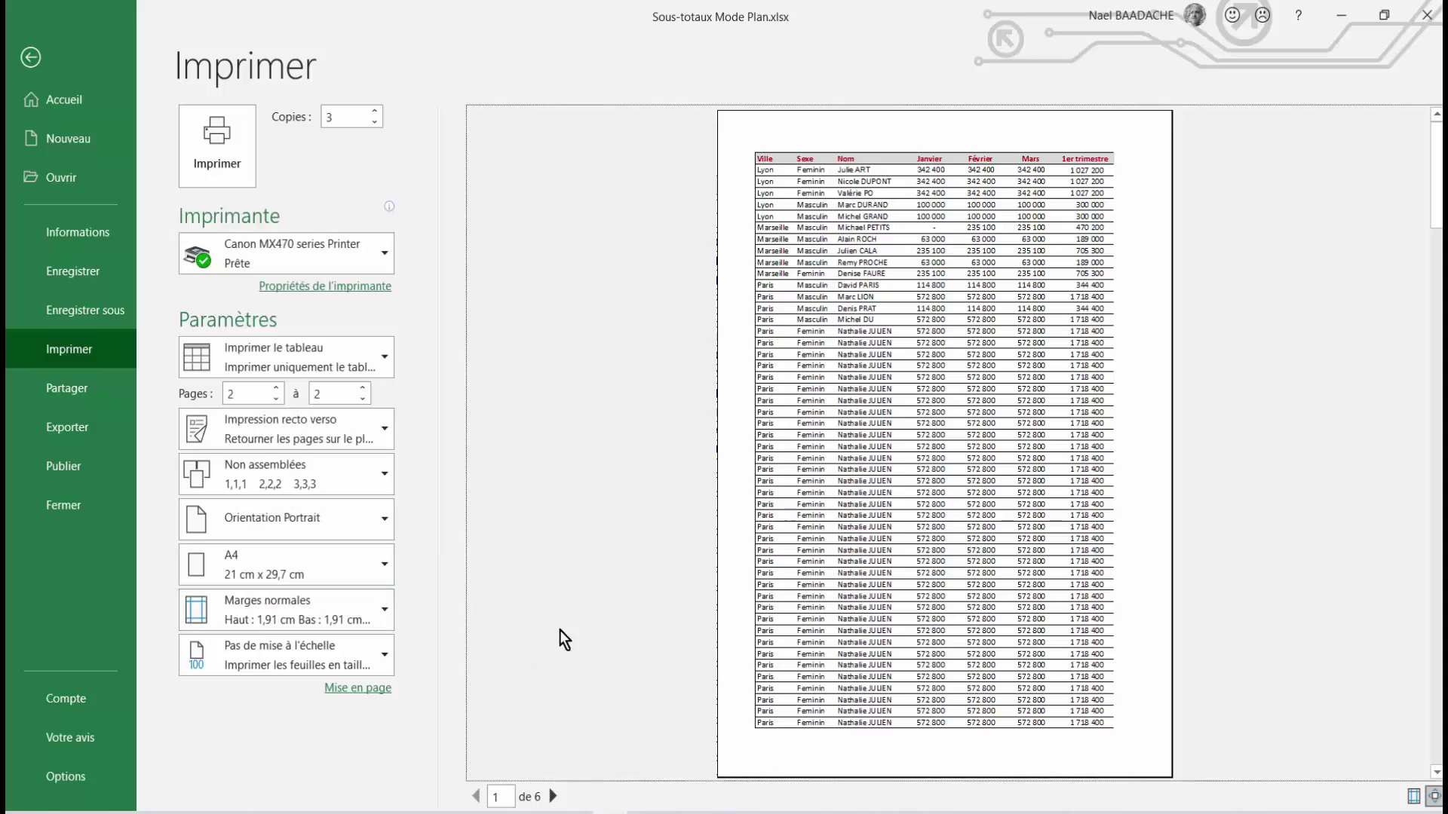
left_click(381, 658)
left_click(622, 618)
left_click(619, 628)
Examine the Mise en page settings of the print job and the print area options of the ModePlan sheet.
left_click(354, 689)
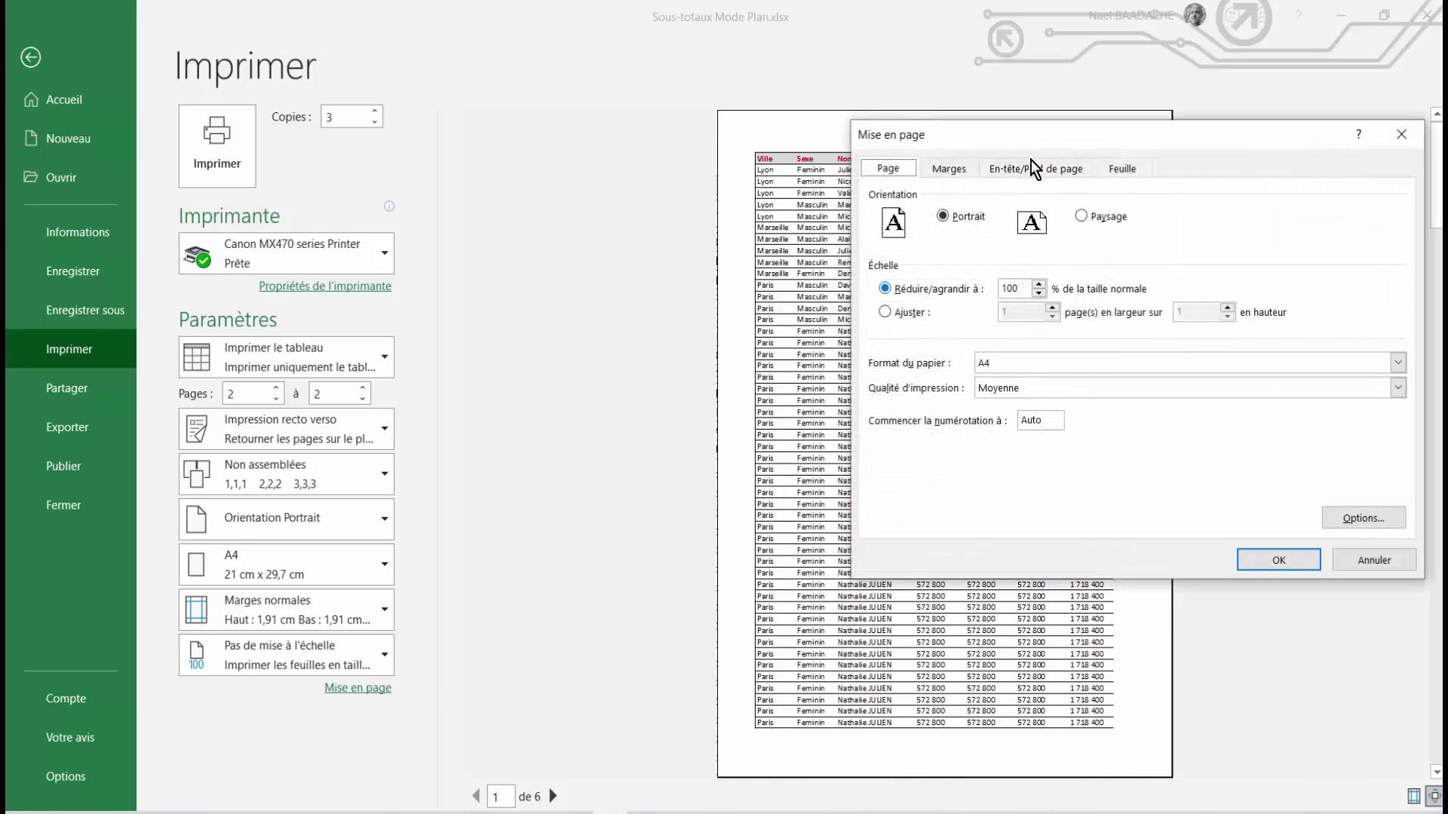
left_click_drag(1028, 138, 726, 80)
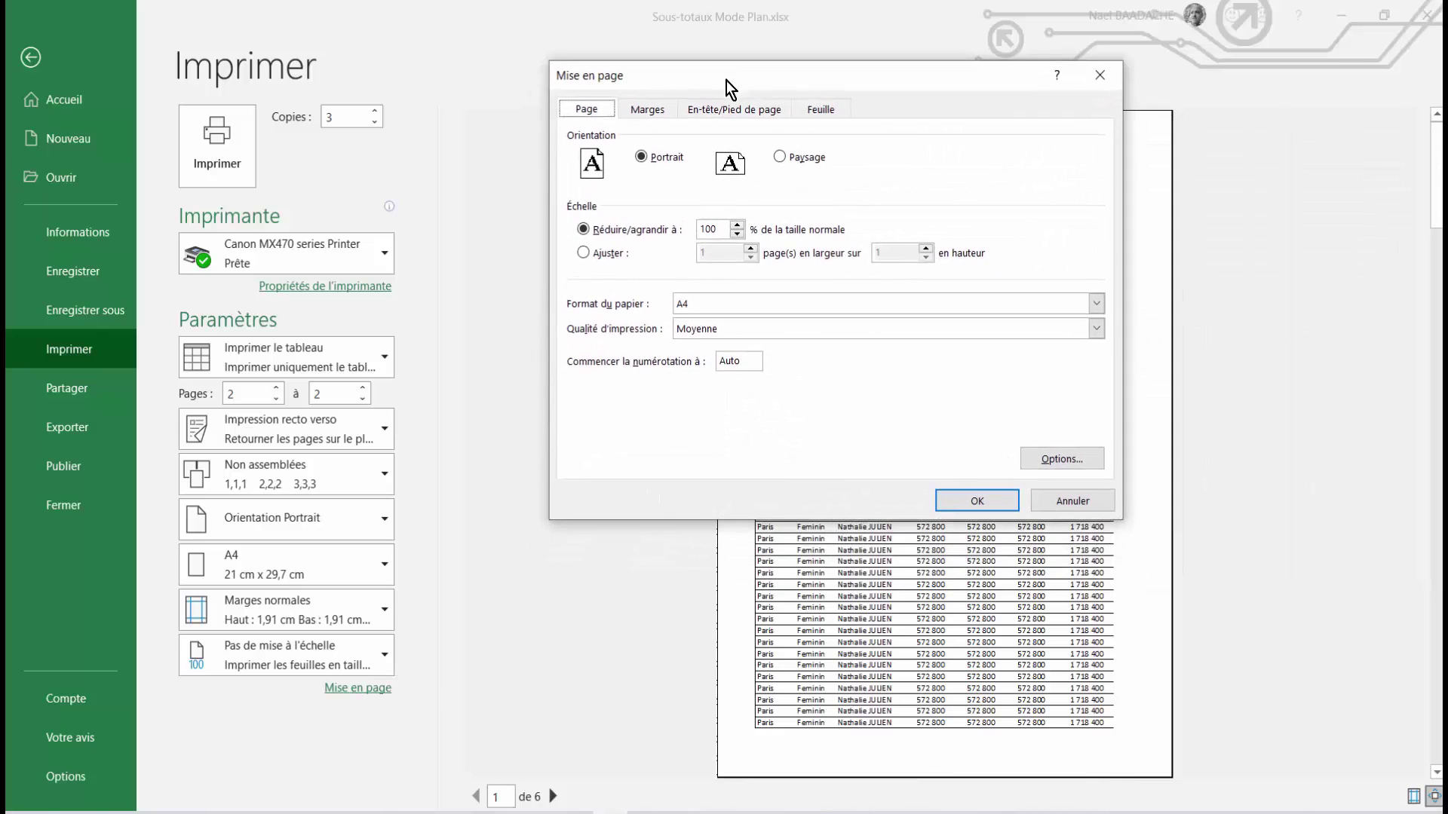
left_click(1082, 503)
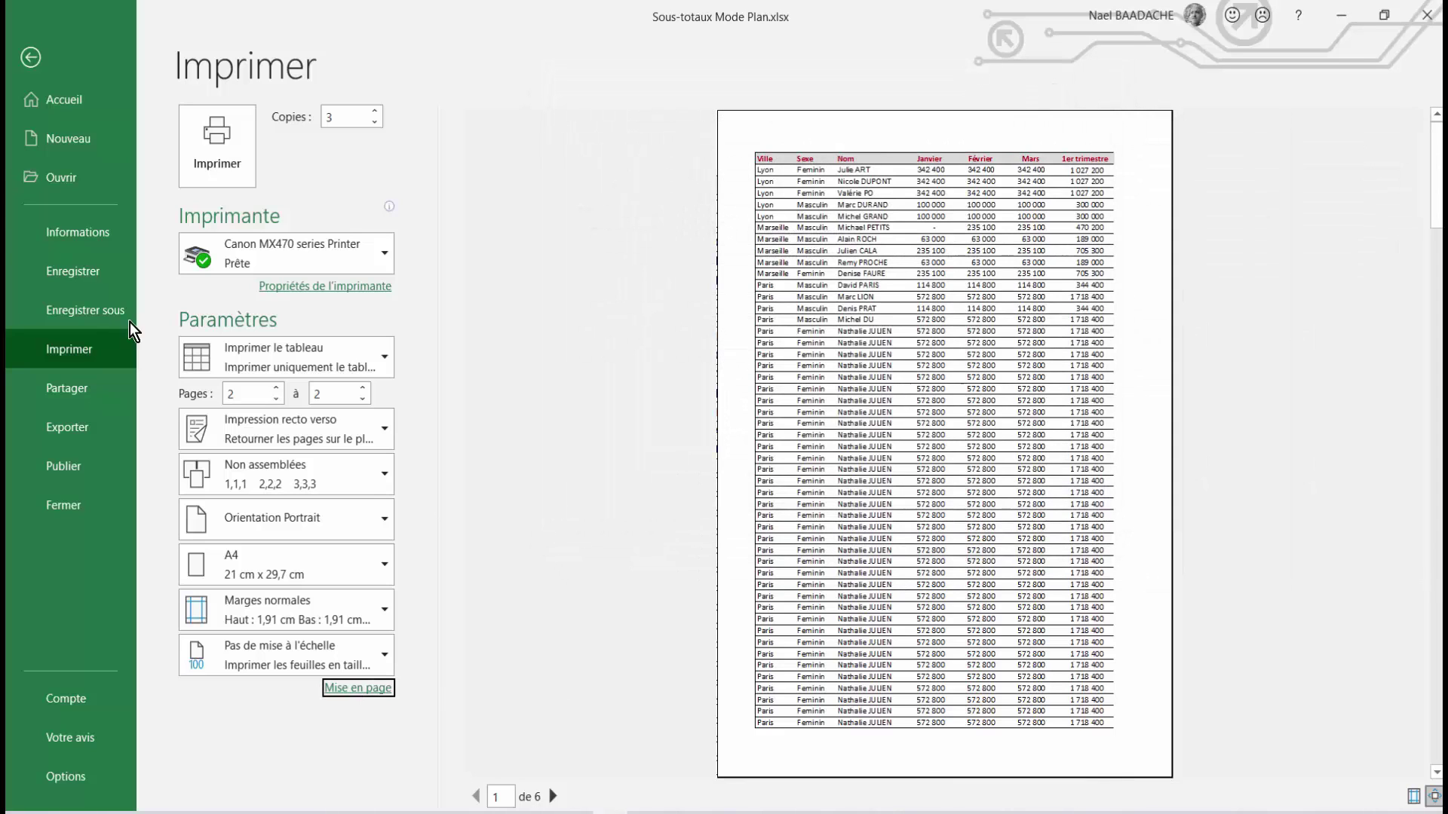
left_click(28, 59)
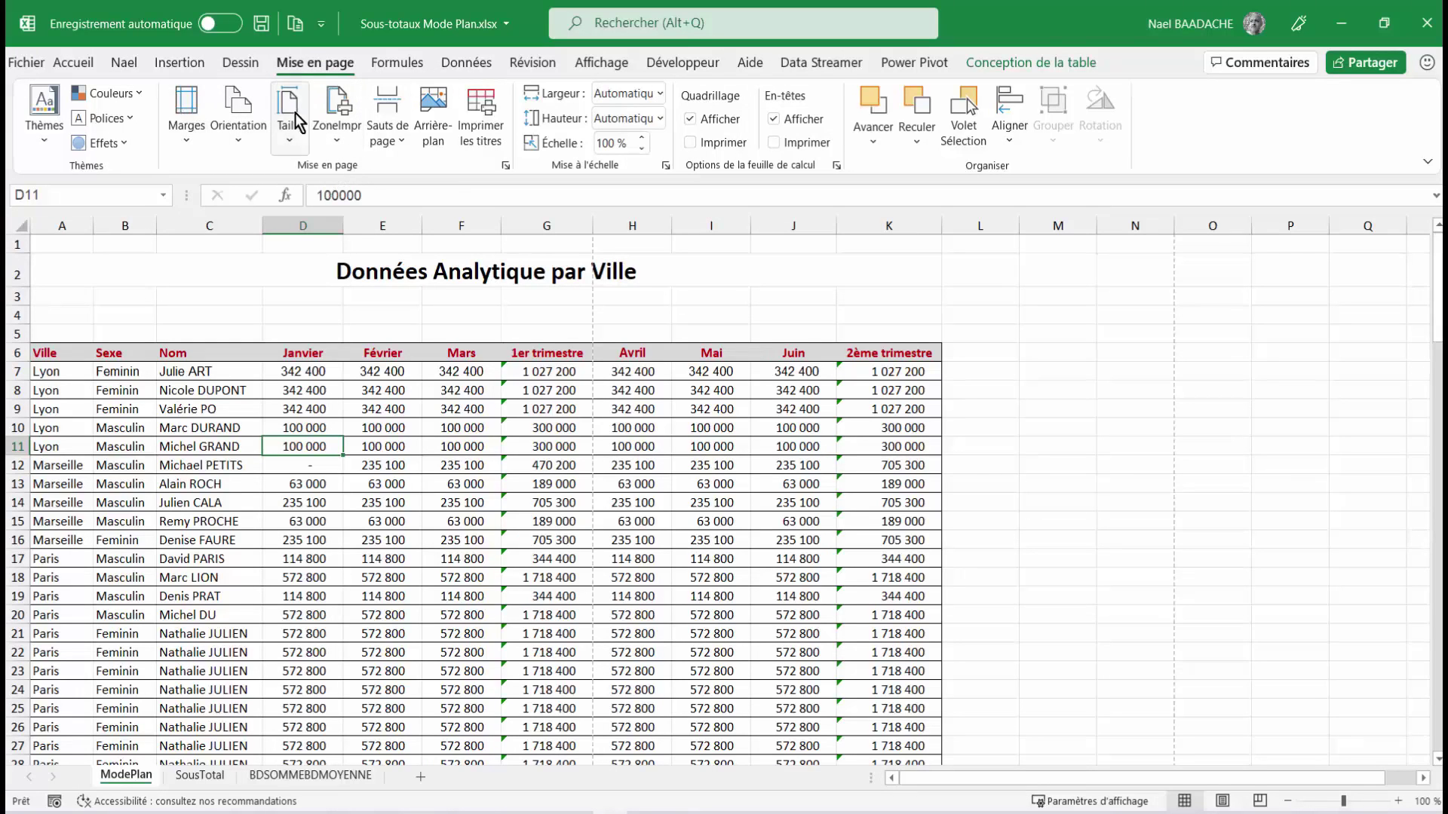
left_click(340, 143)
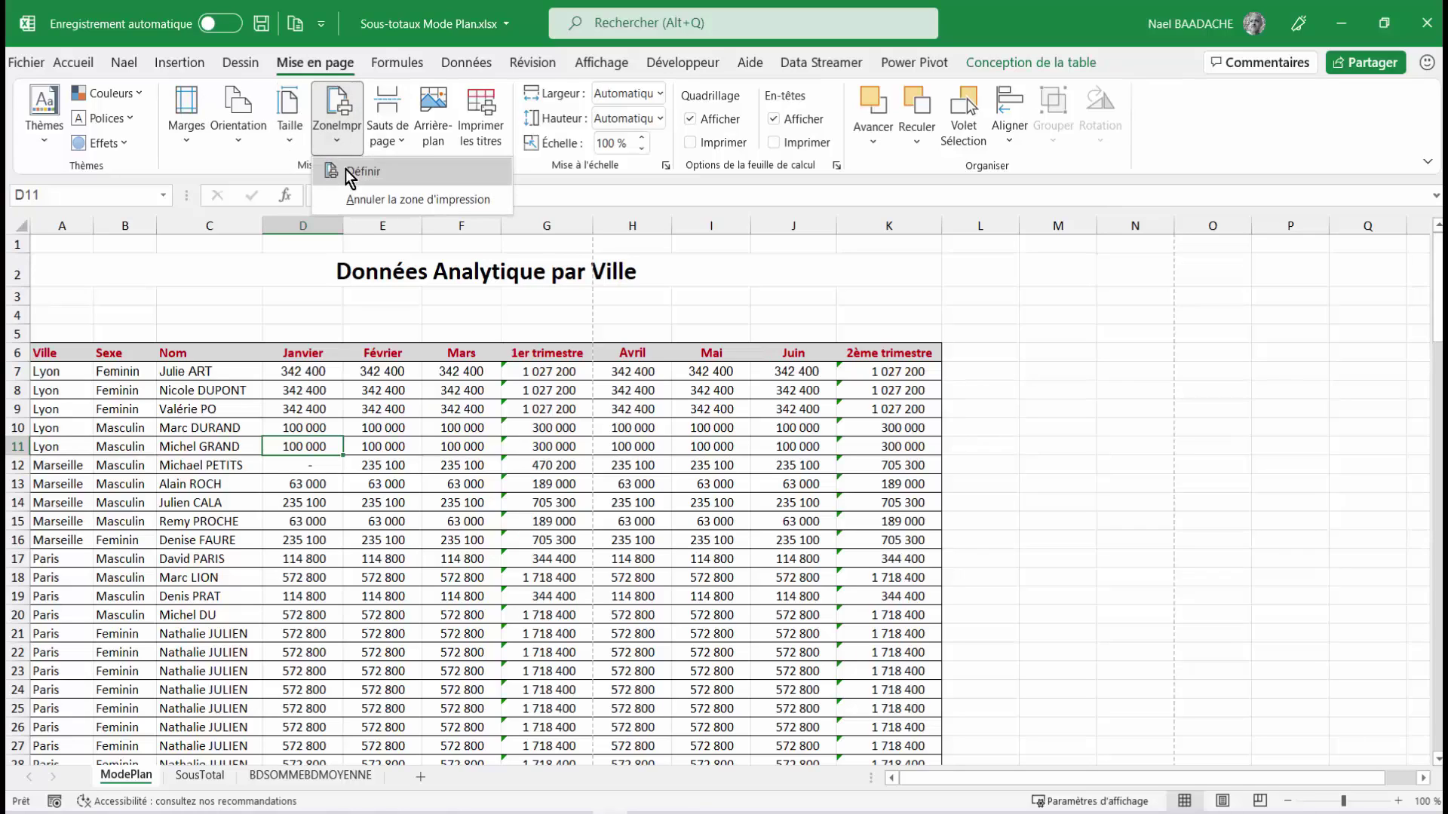
left_click(450, 427)
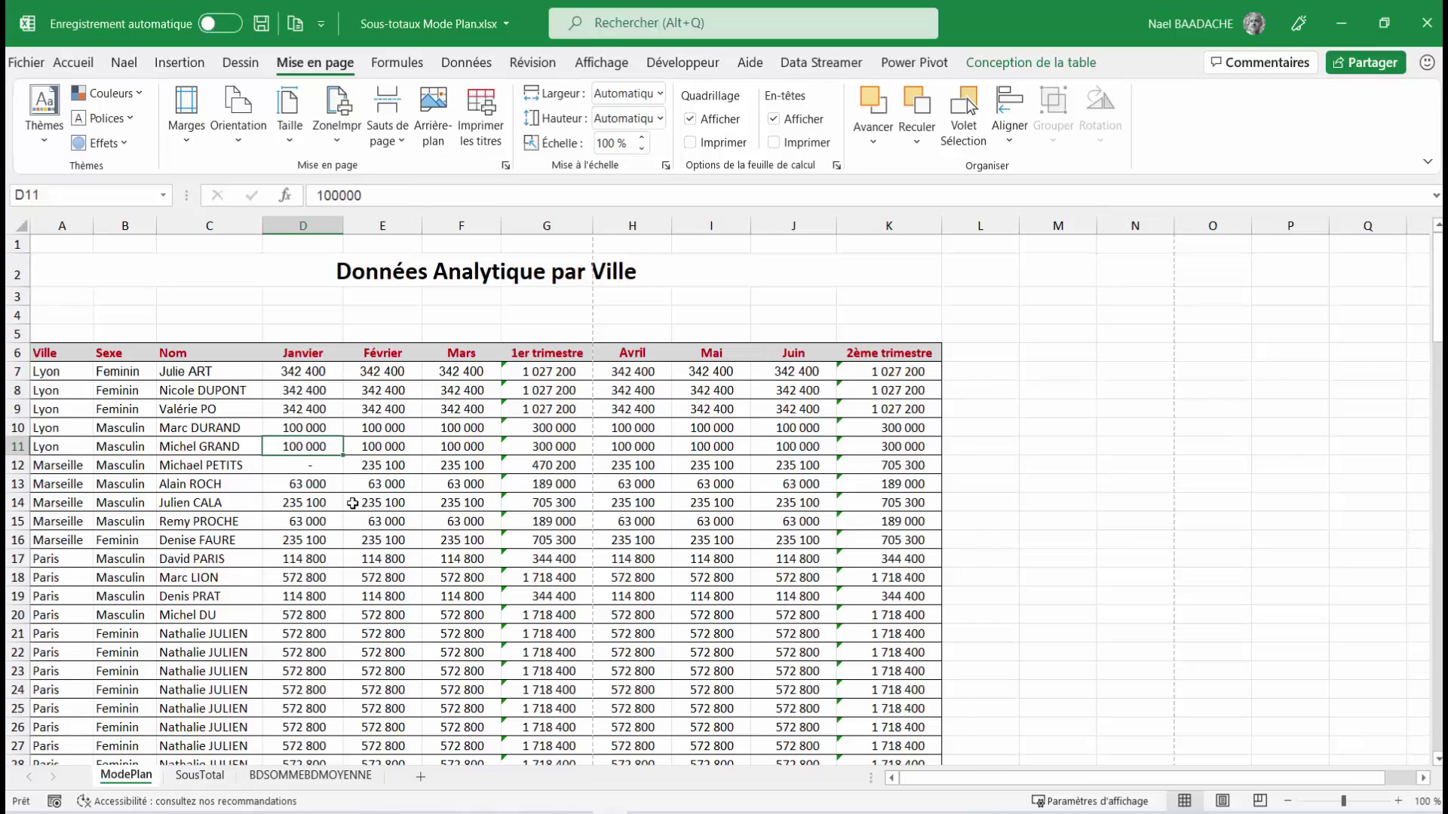
Set custom left and right margins of 0,3 cm for the ModePlan sheet.
left_click(185, 140)
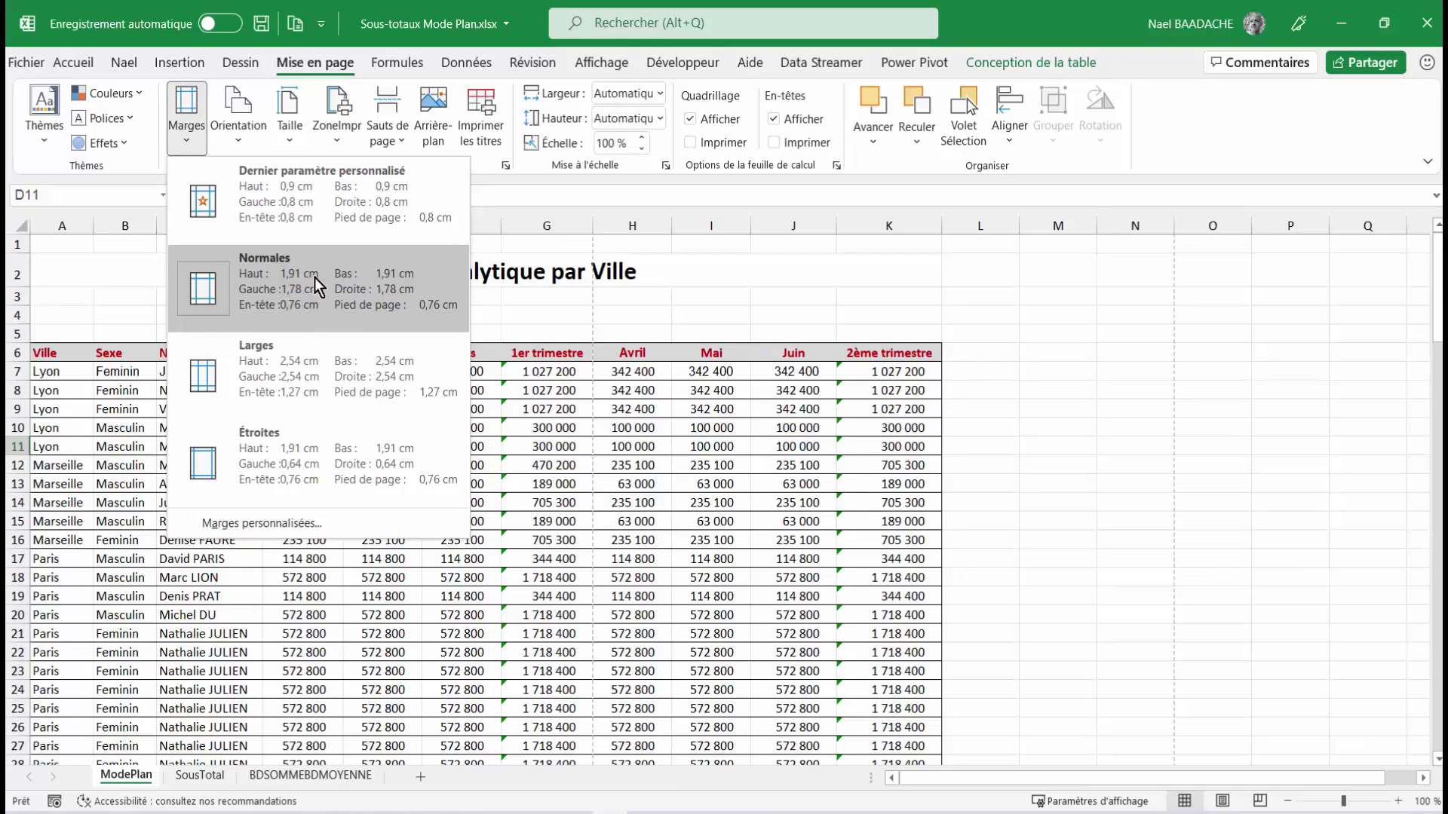
left_click(265, 526)
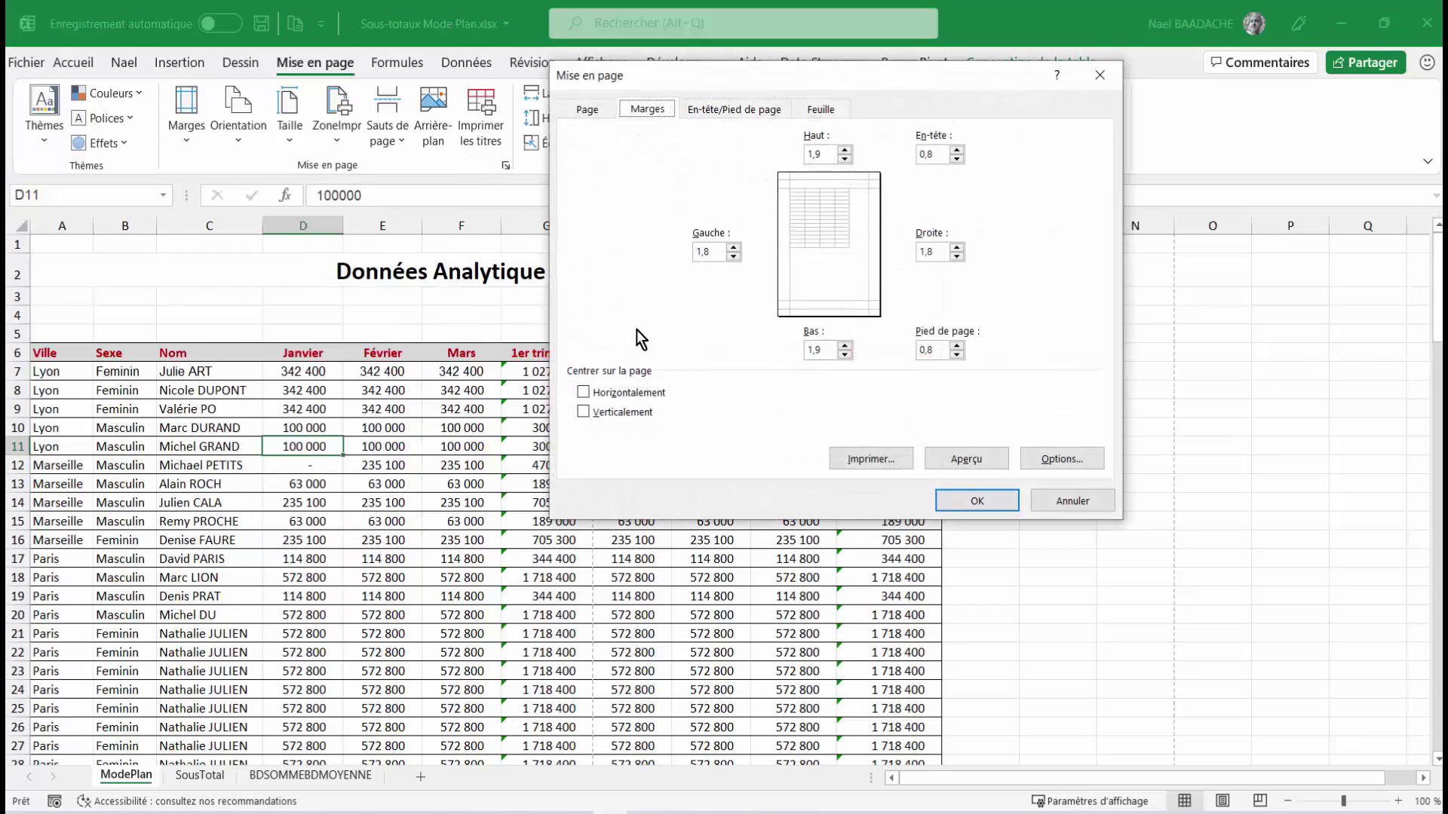
left_click(733, 257)
left_click(733, 256)
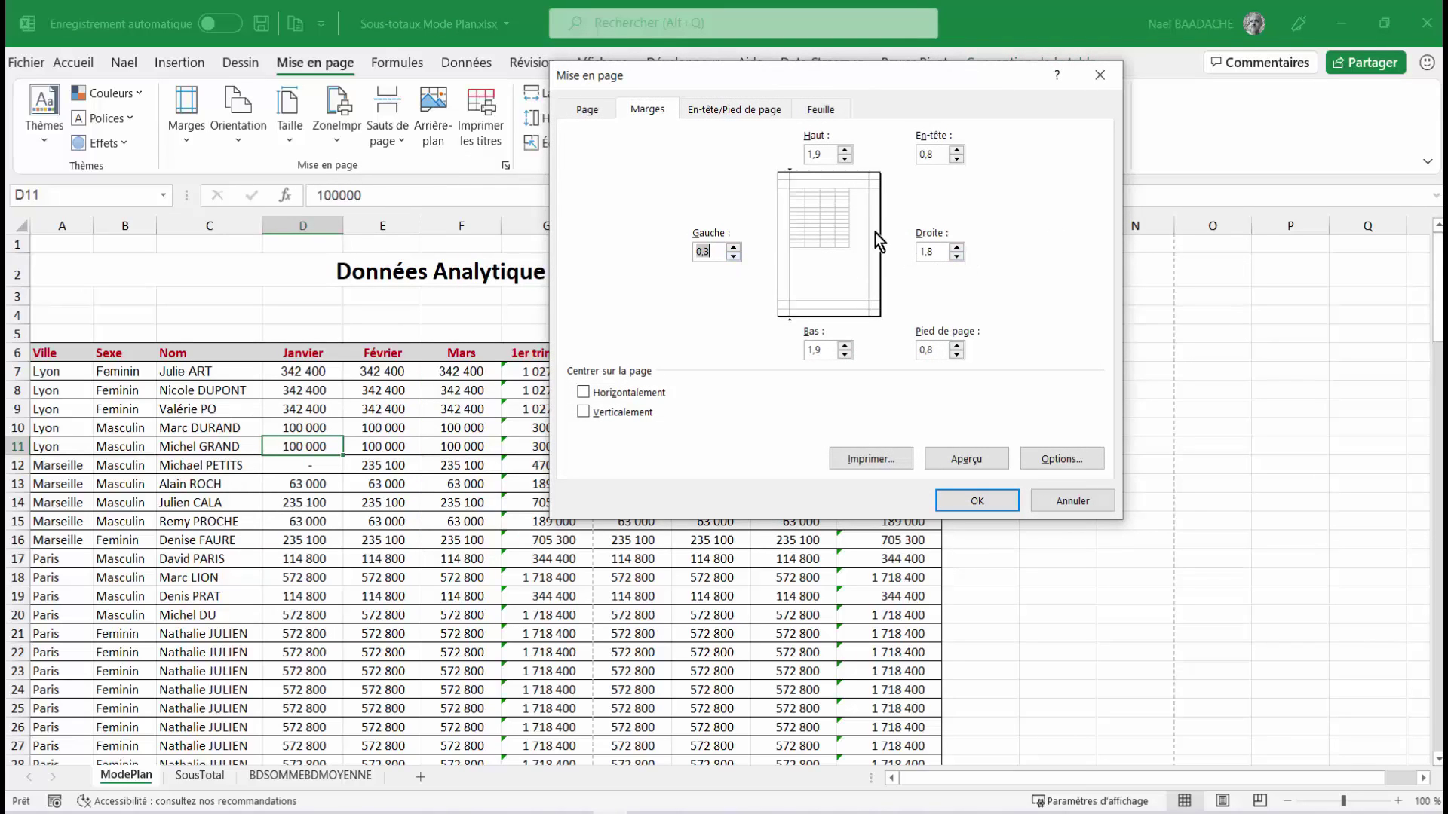
left_click(956, 256)
left_click(956, 257)
left_click(956, 256)
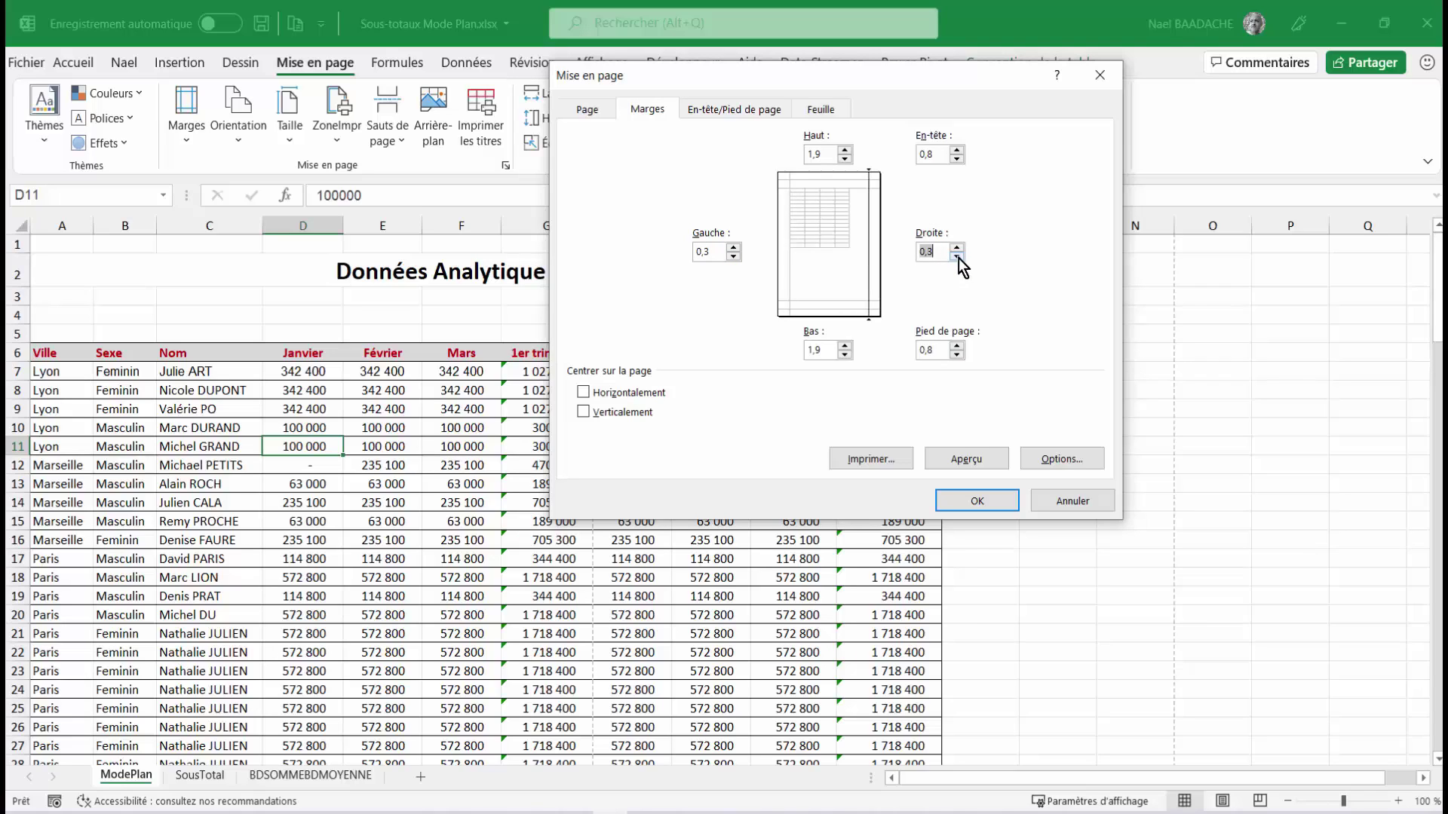
Set the top and bottom page margins to 0,9 cm.
left_click(845, 159)
left_click(845, 159)
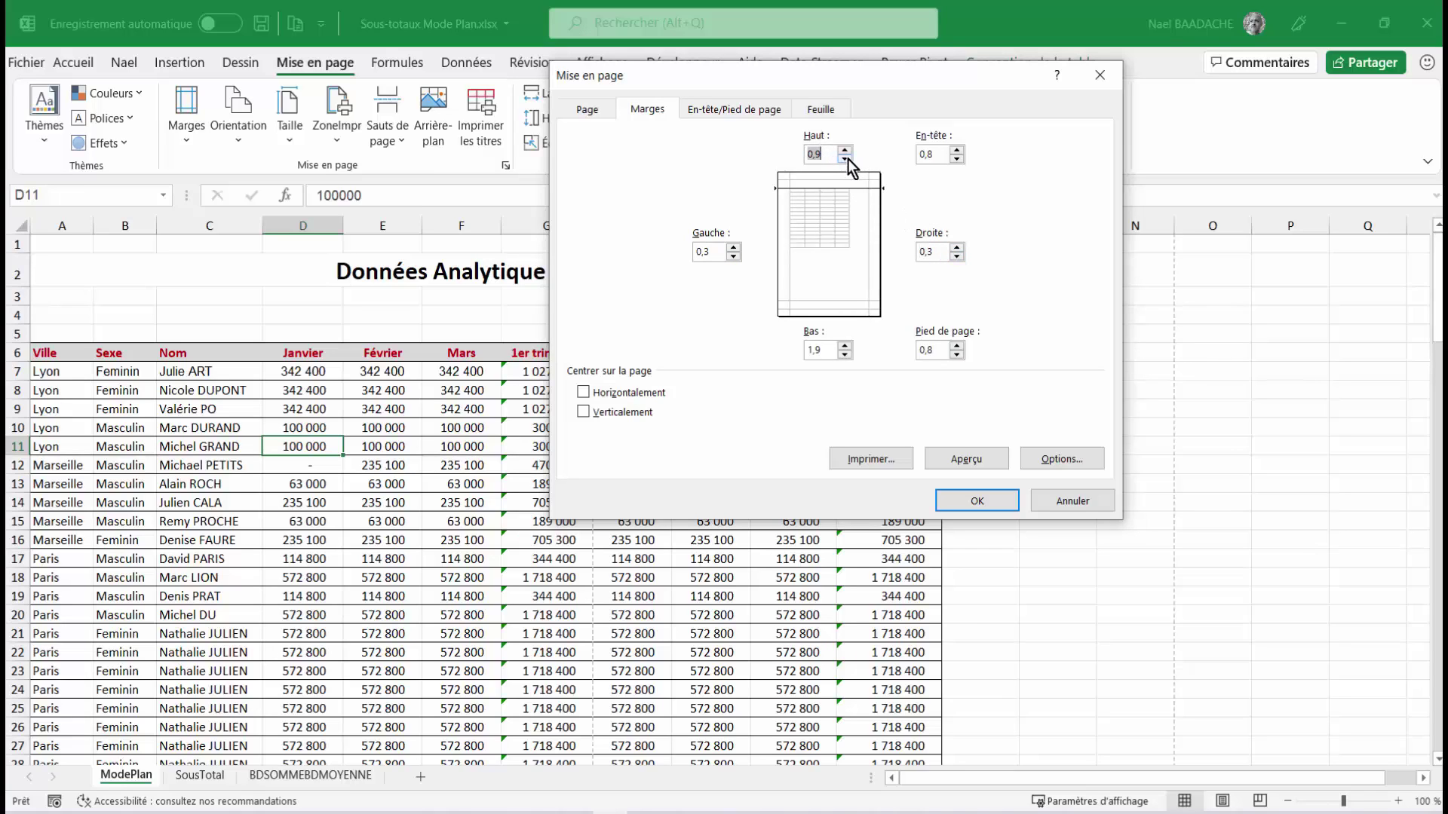
left_click(845, 355)
left_click(845, 354)
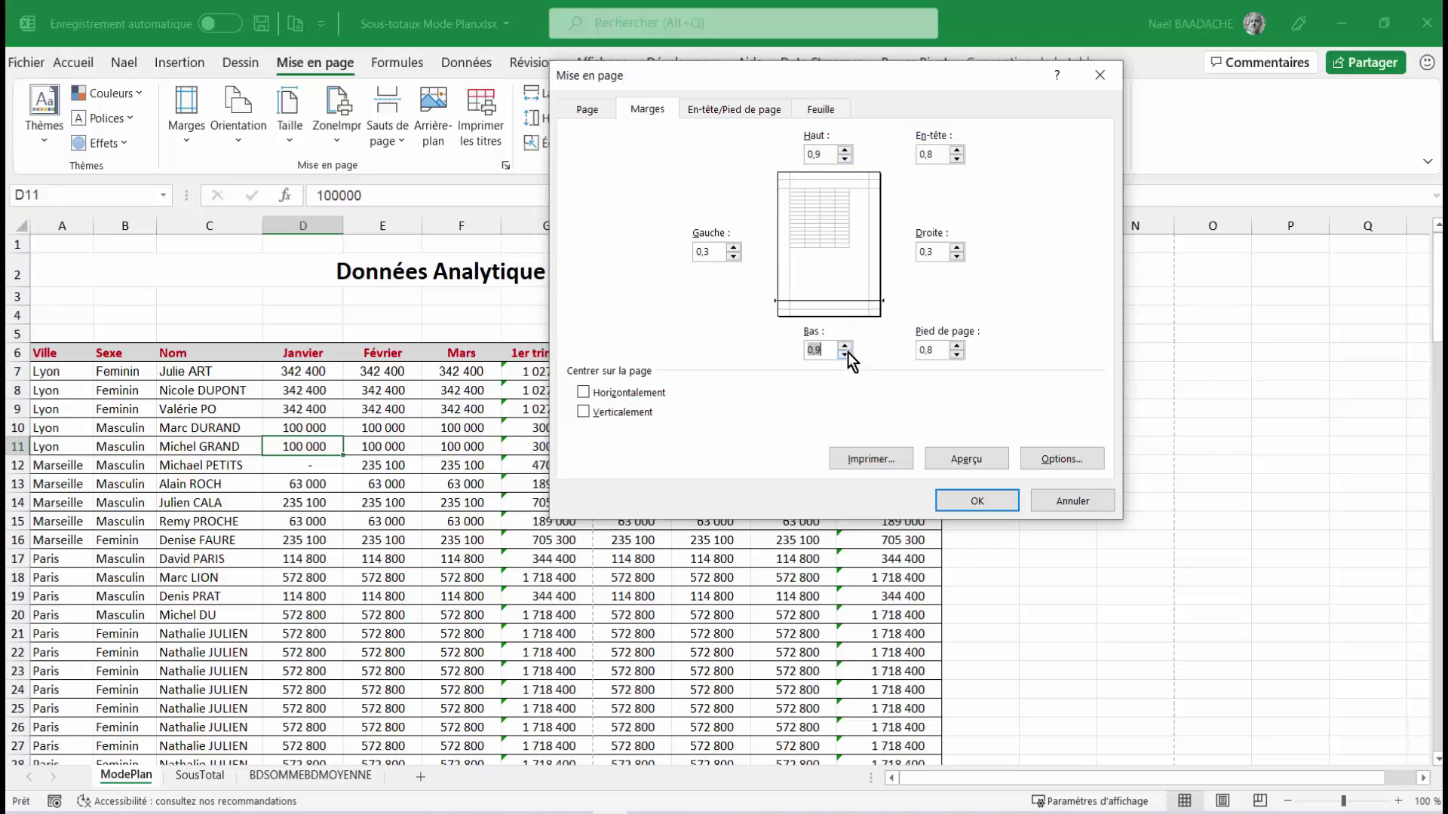
left_click(845, 345)
Center the content horizontally and vertically on the page and check the result in the print preview.
left_click(583, 393)
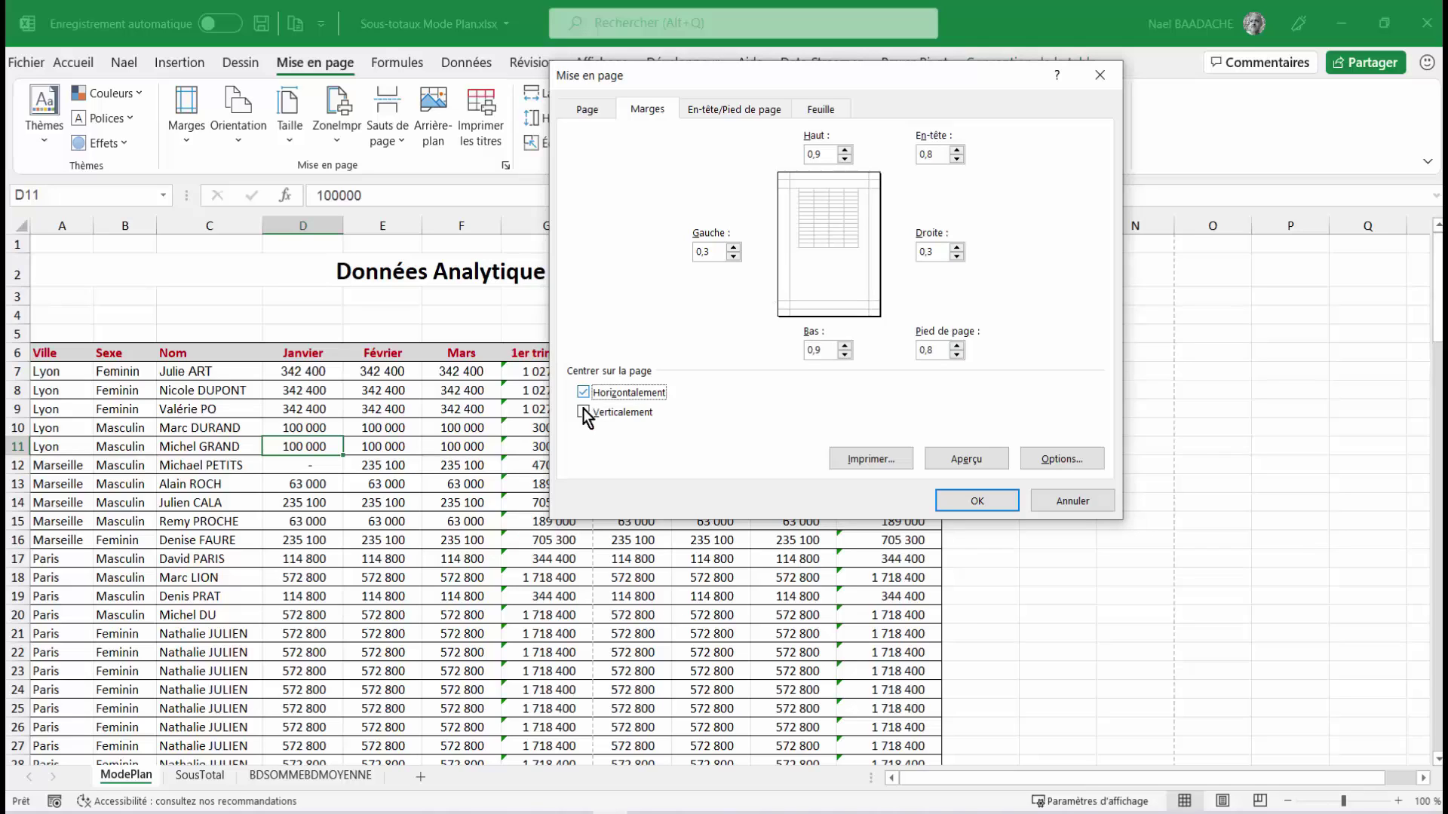
left_click(583, 414)
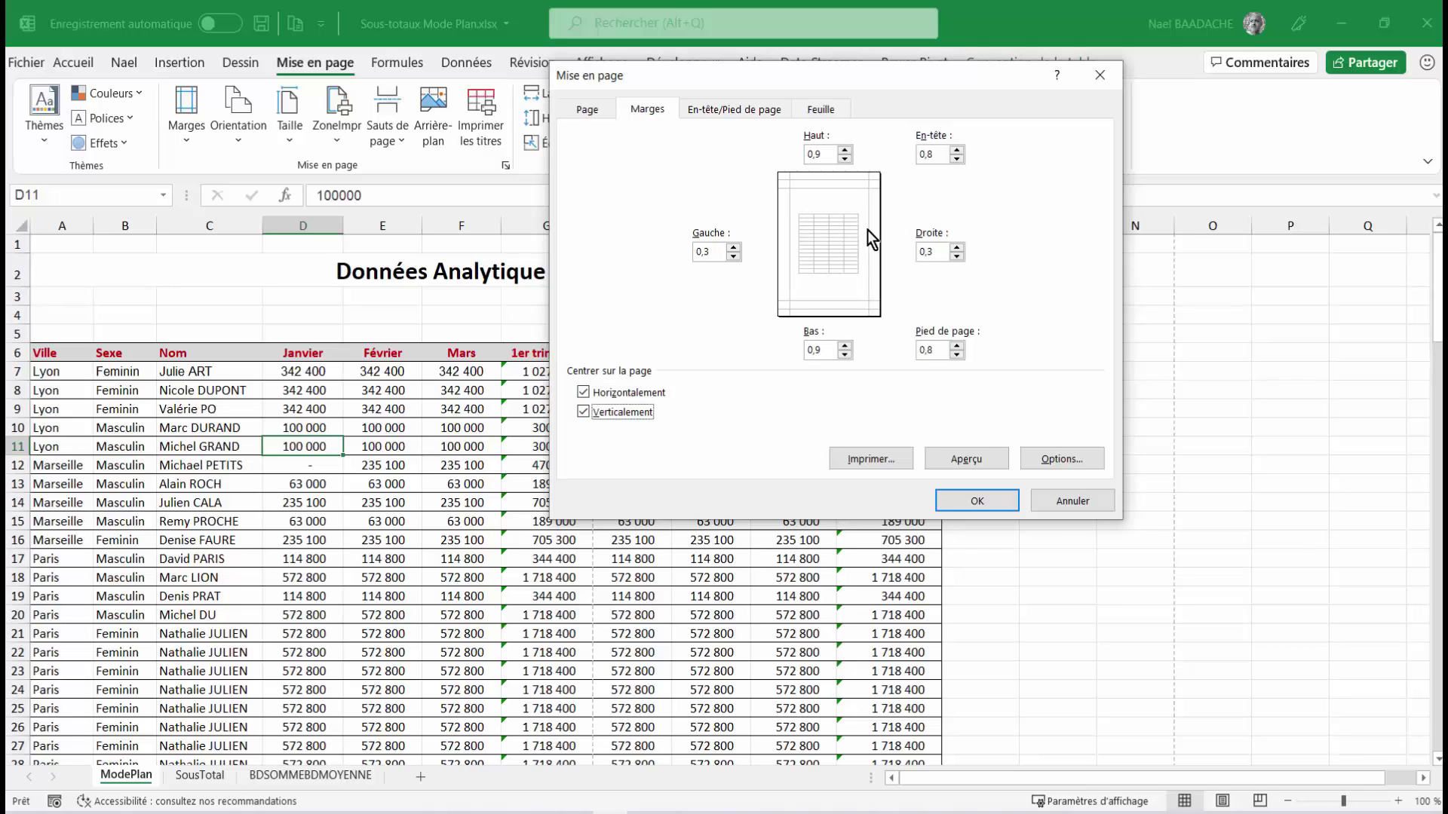
left_click(968, 459)
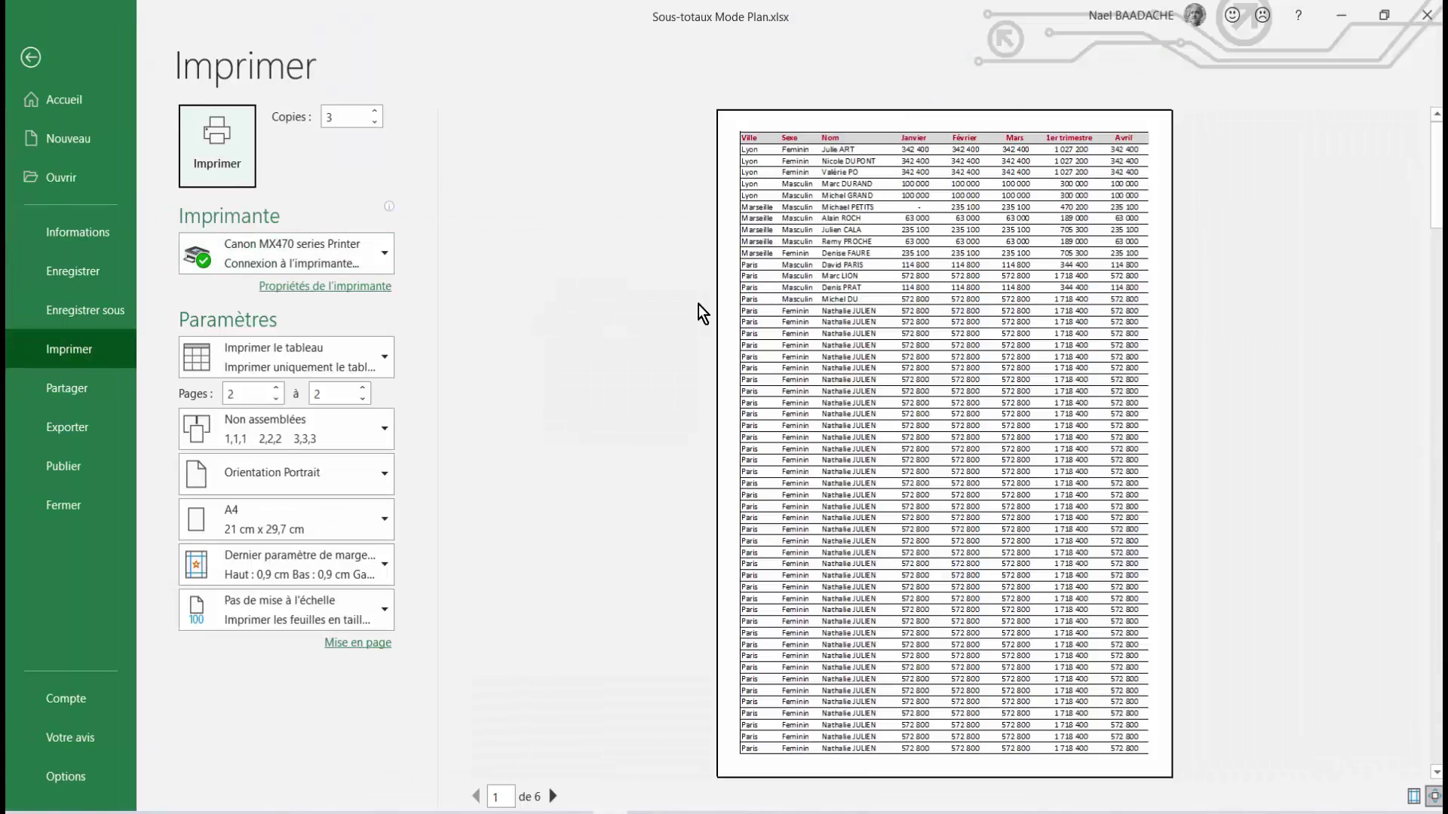
left_click(31, 57)
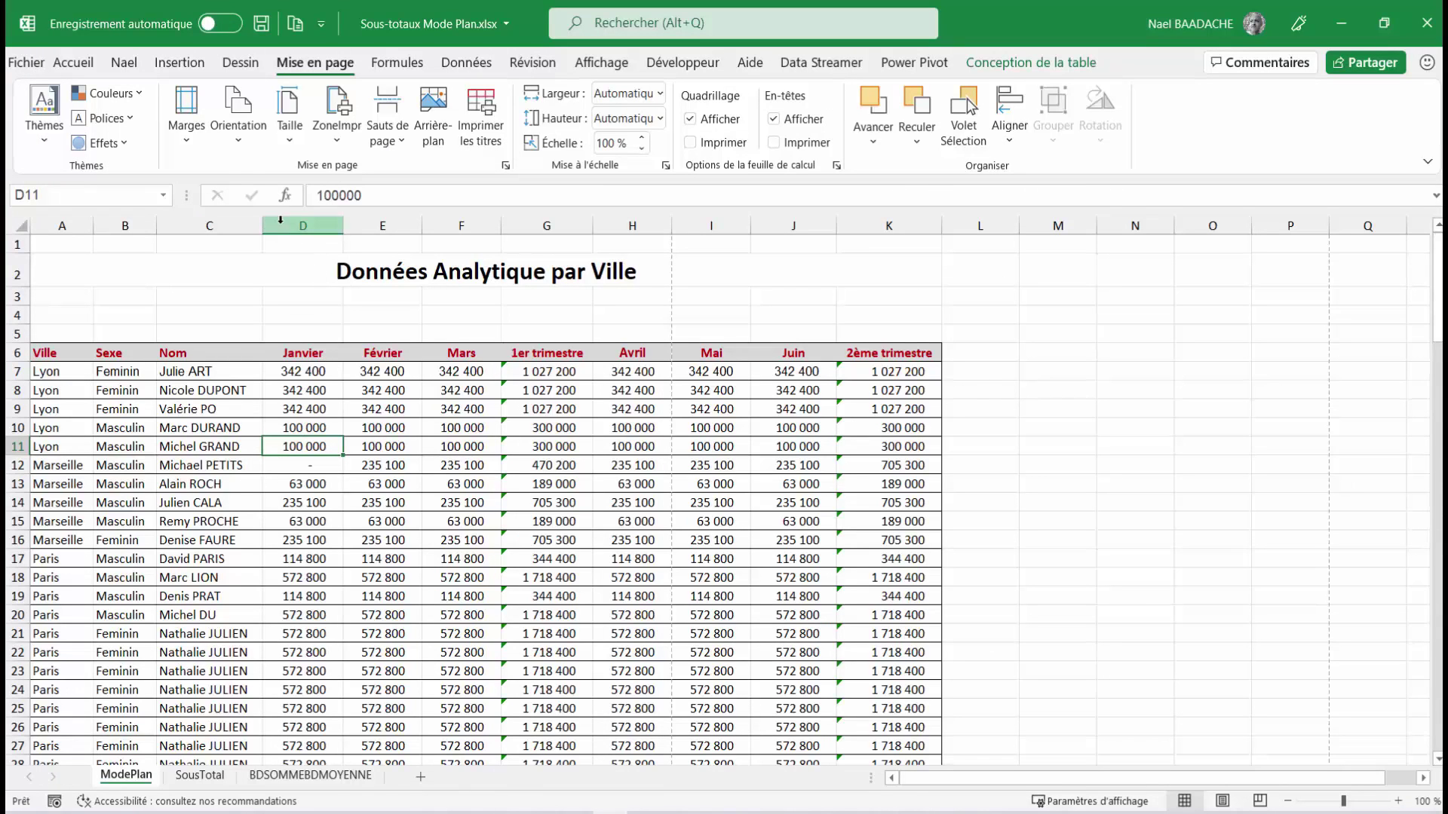
left_click(178, 151)
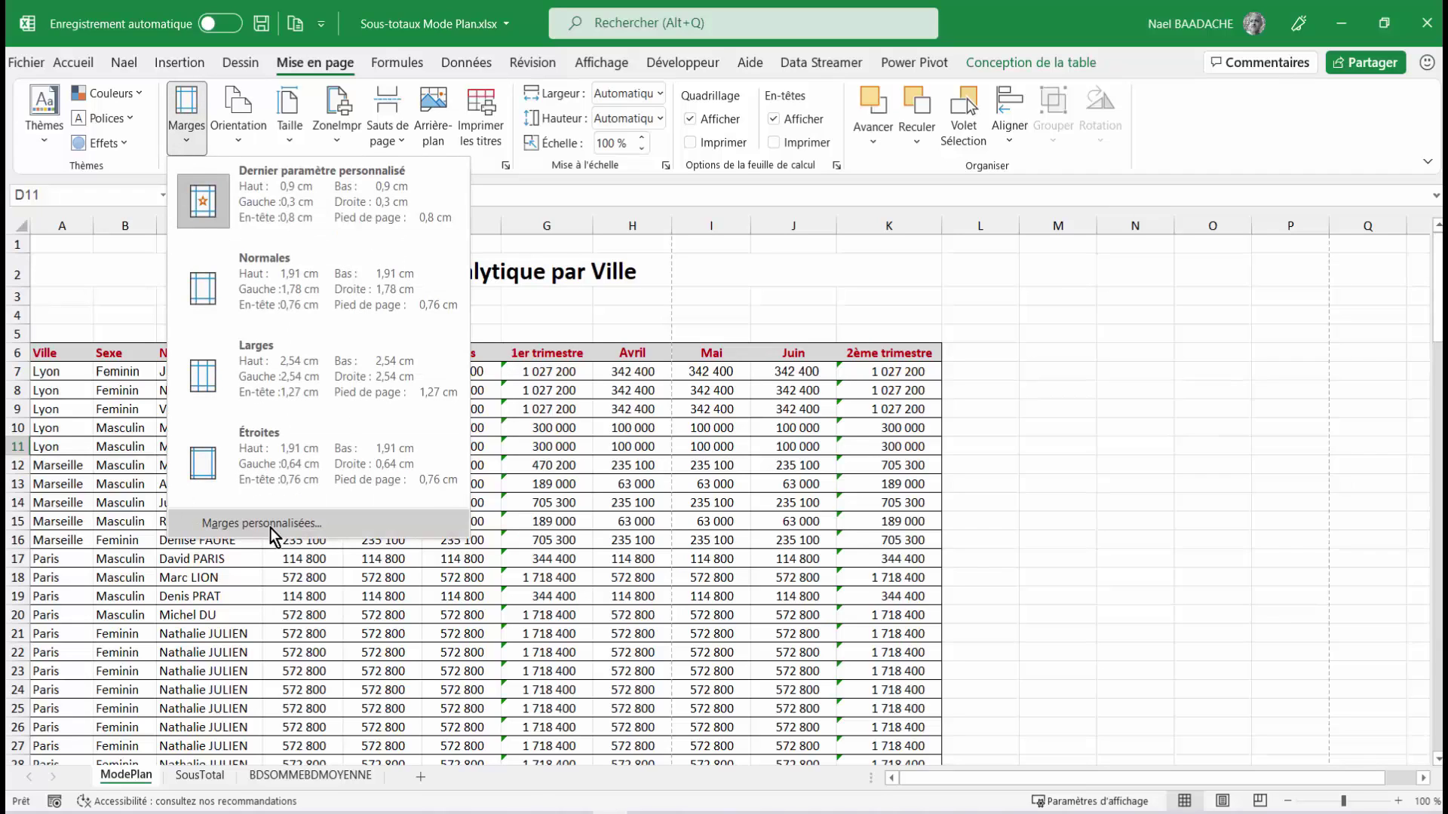
left_click(241, 139)
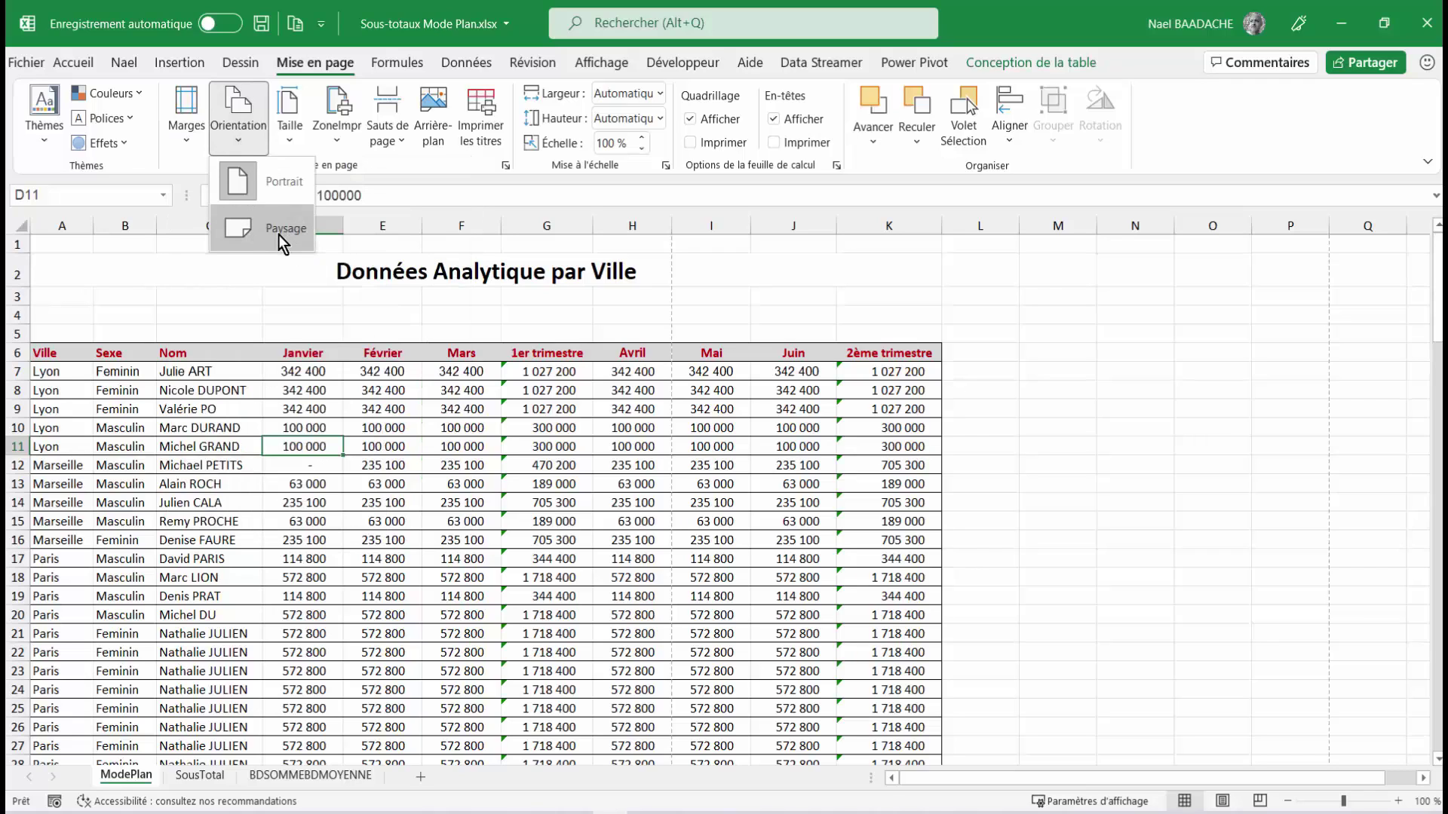
left_click(261, 423)
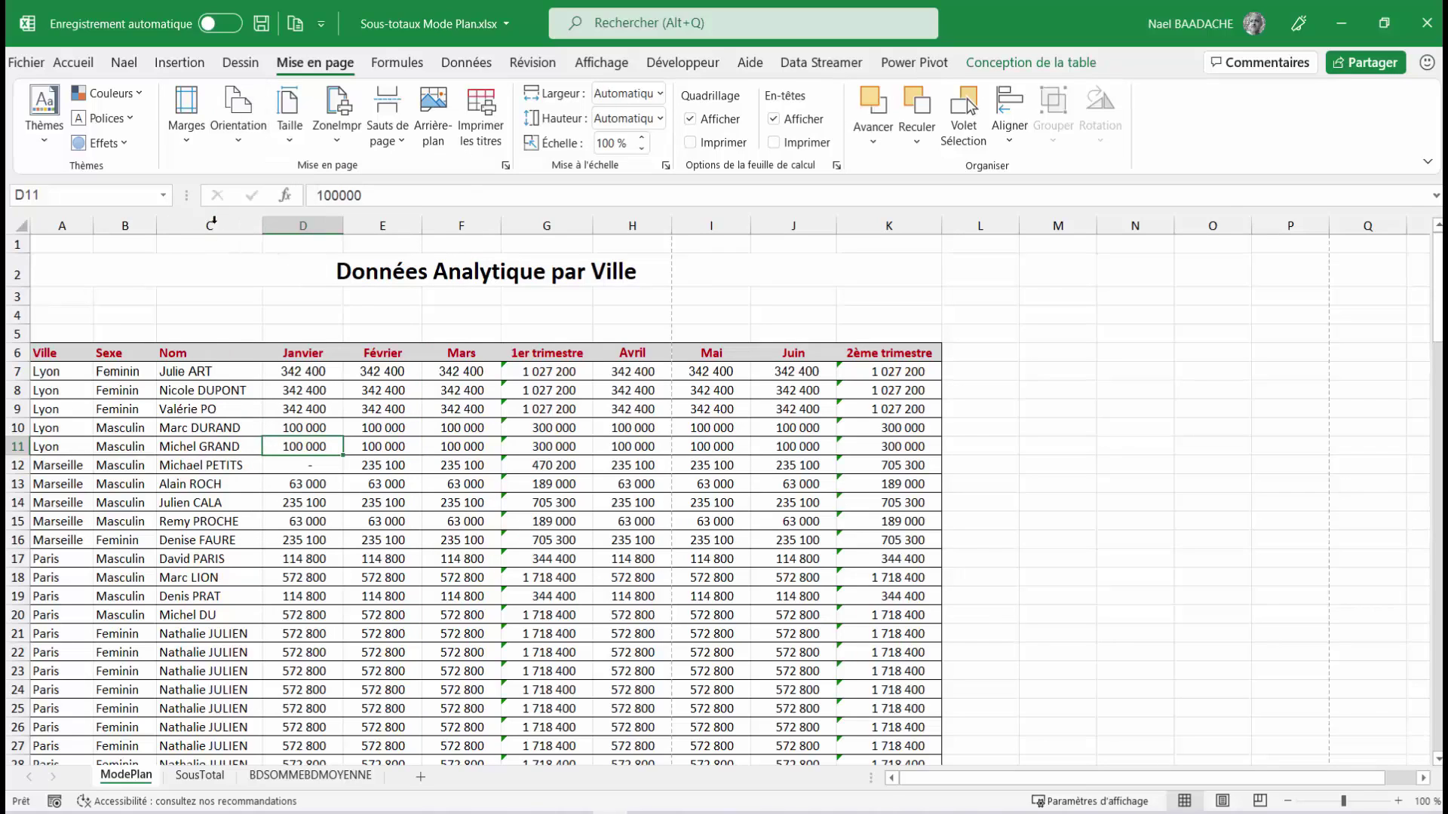
Fit the ModePlan sheet to 1 page wide by 1 page tall and check the print preview.
left_click(187, 143)
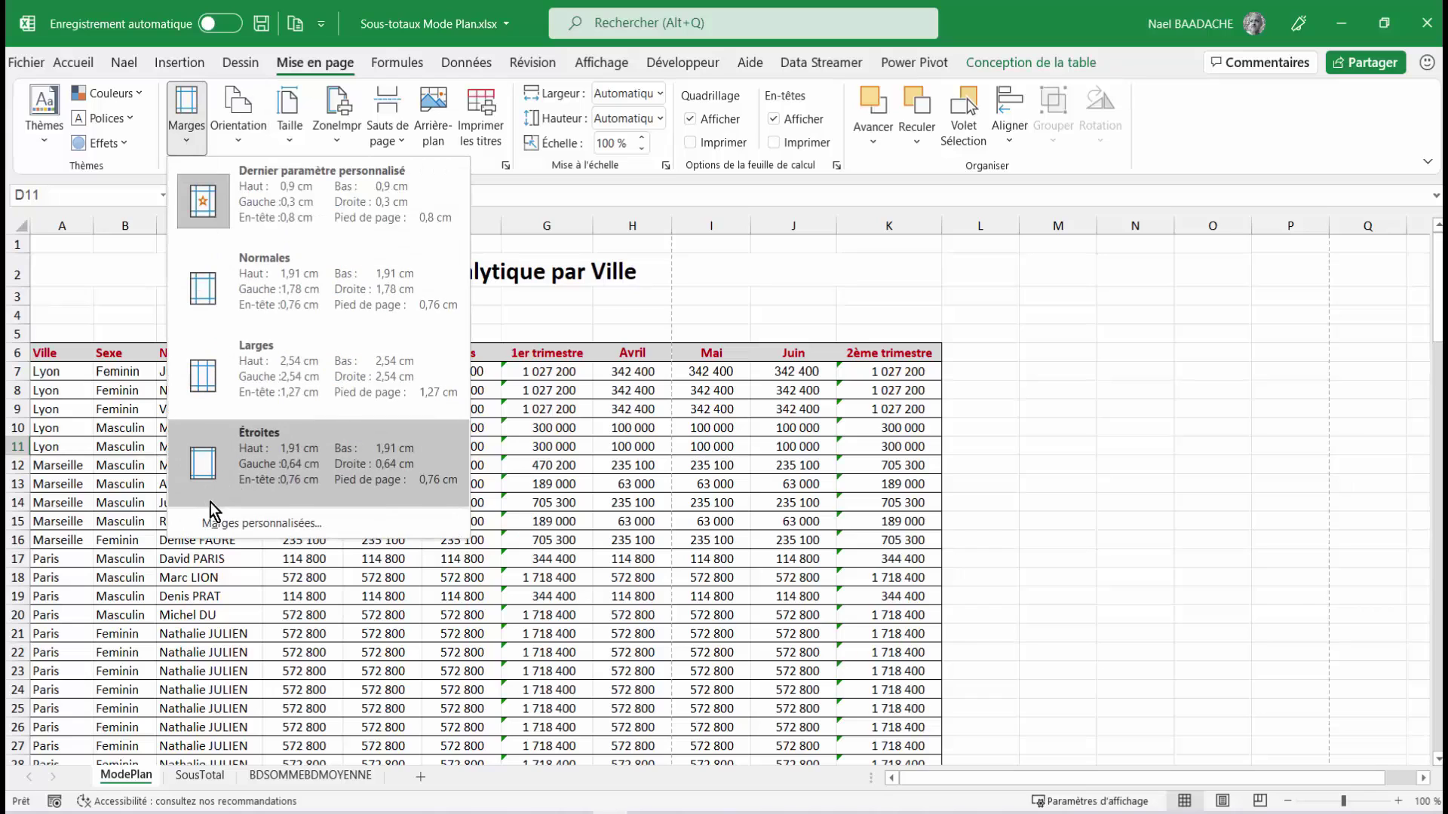
left_click(227, 523)
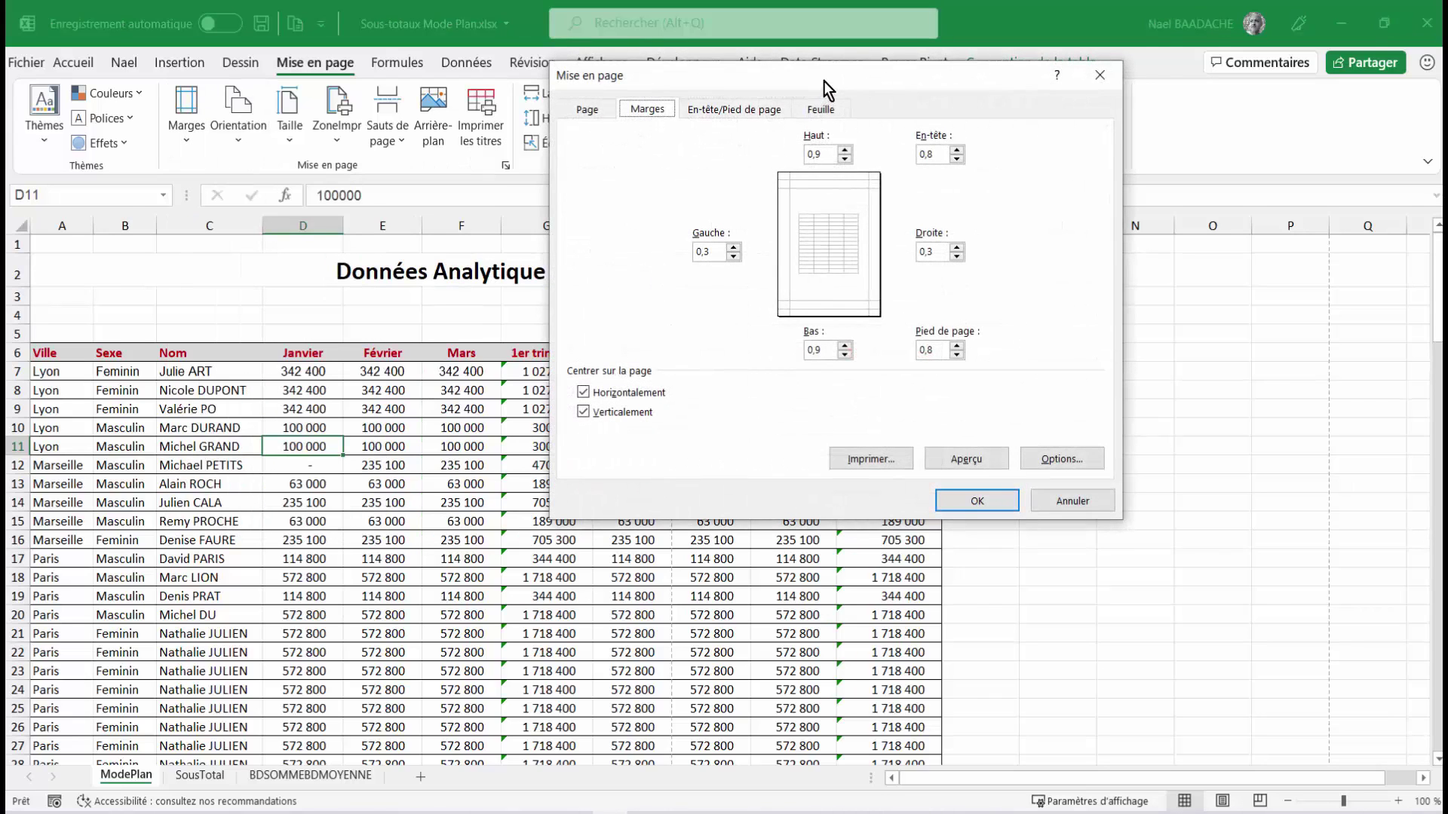
left_click_drag(824, 80, 941, 134)
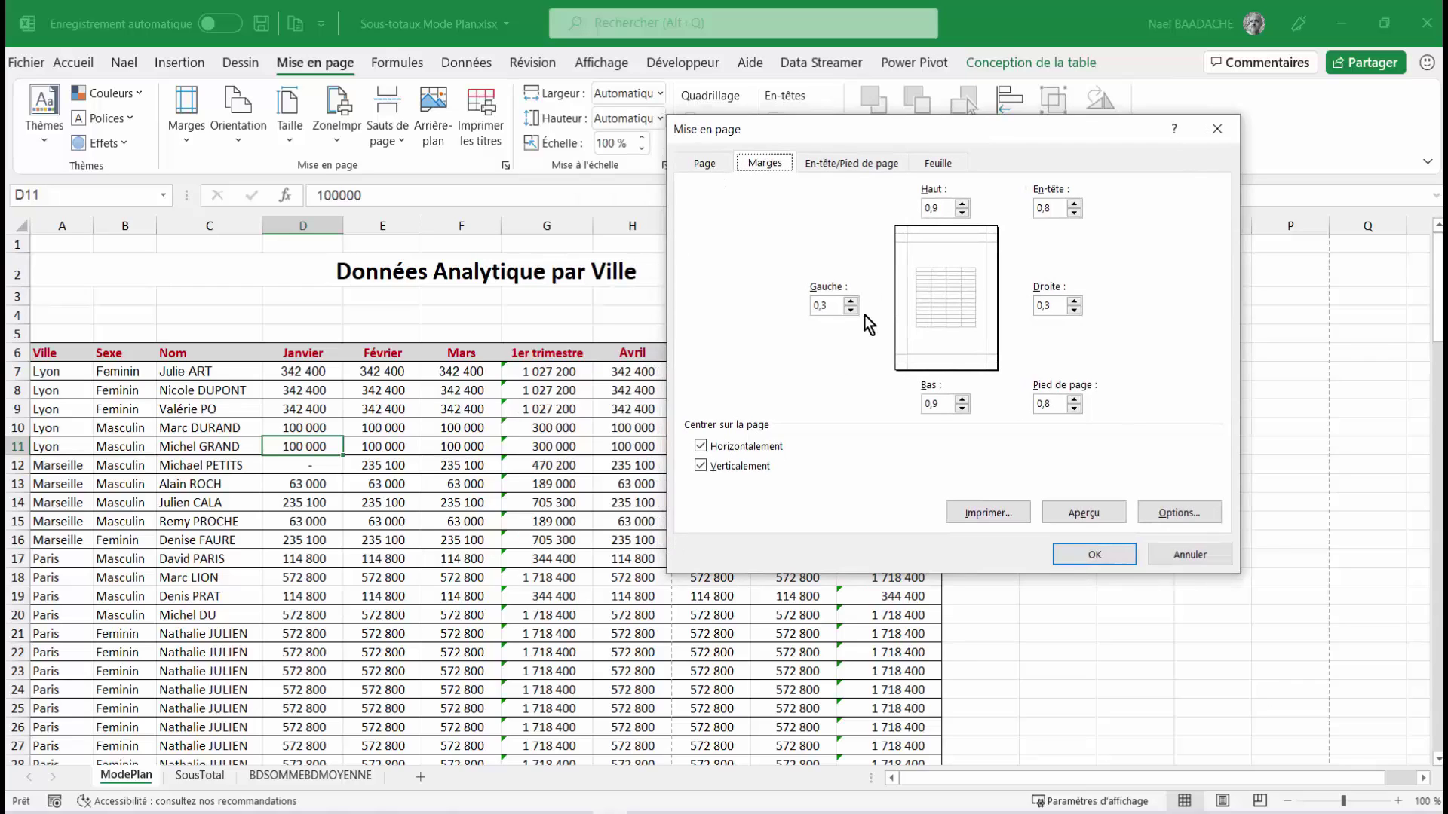
left_click(704, 165)
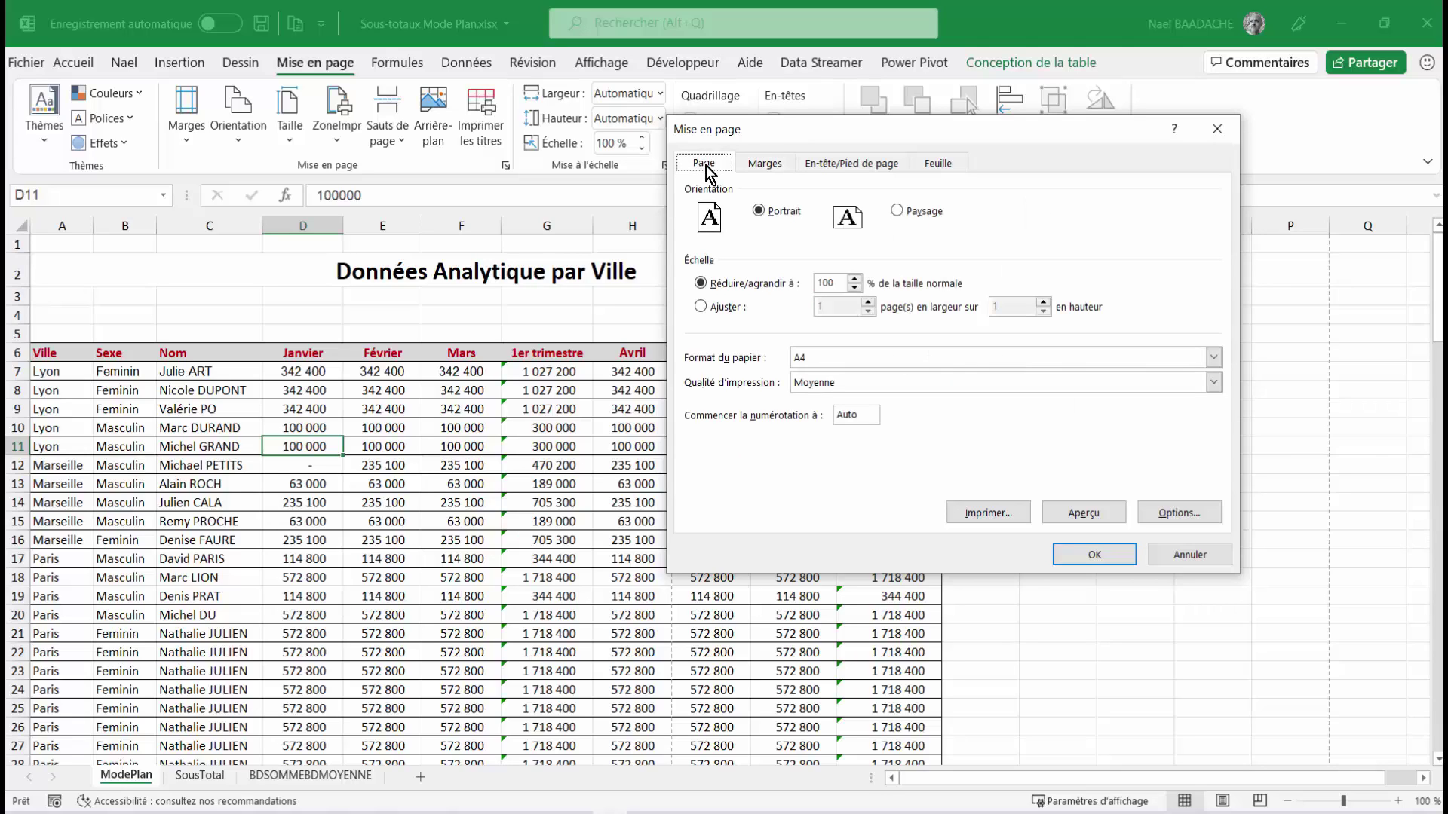
left_click(700, 306)
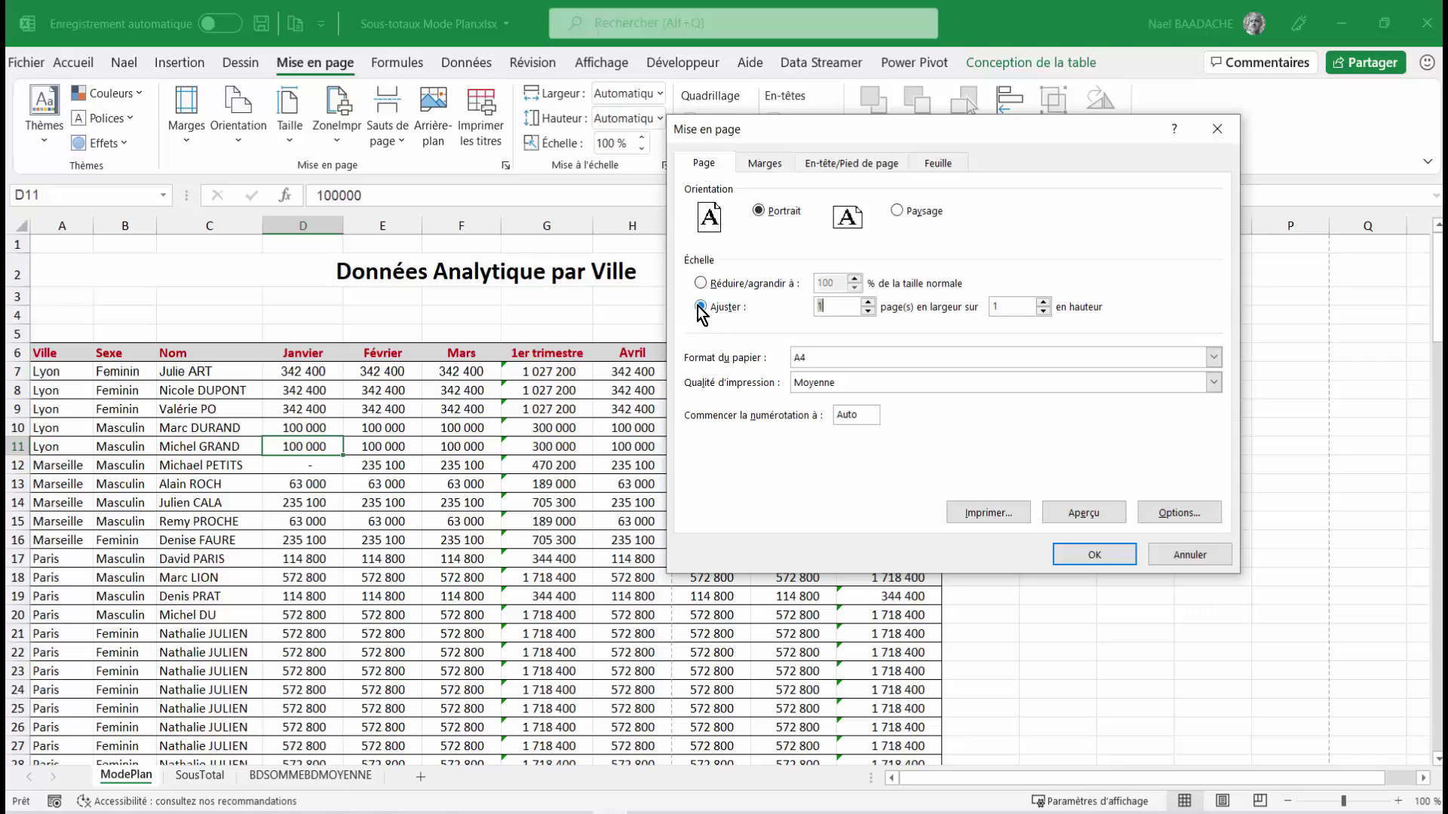
left_click(1092, 514)
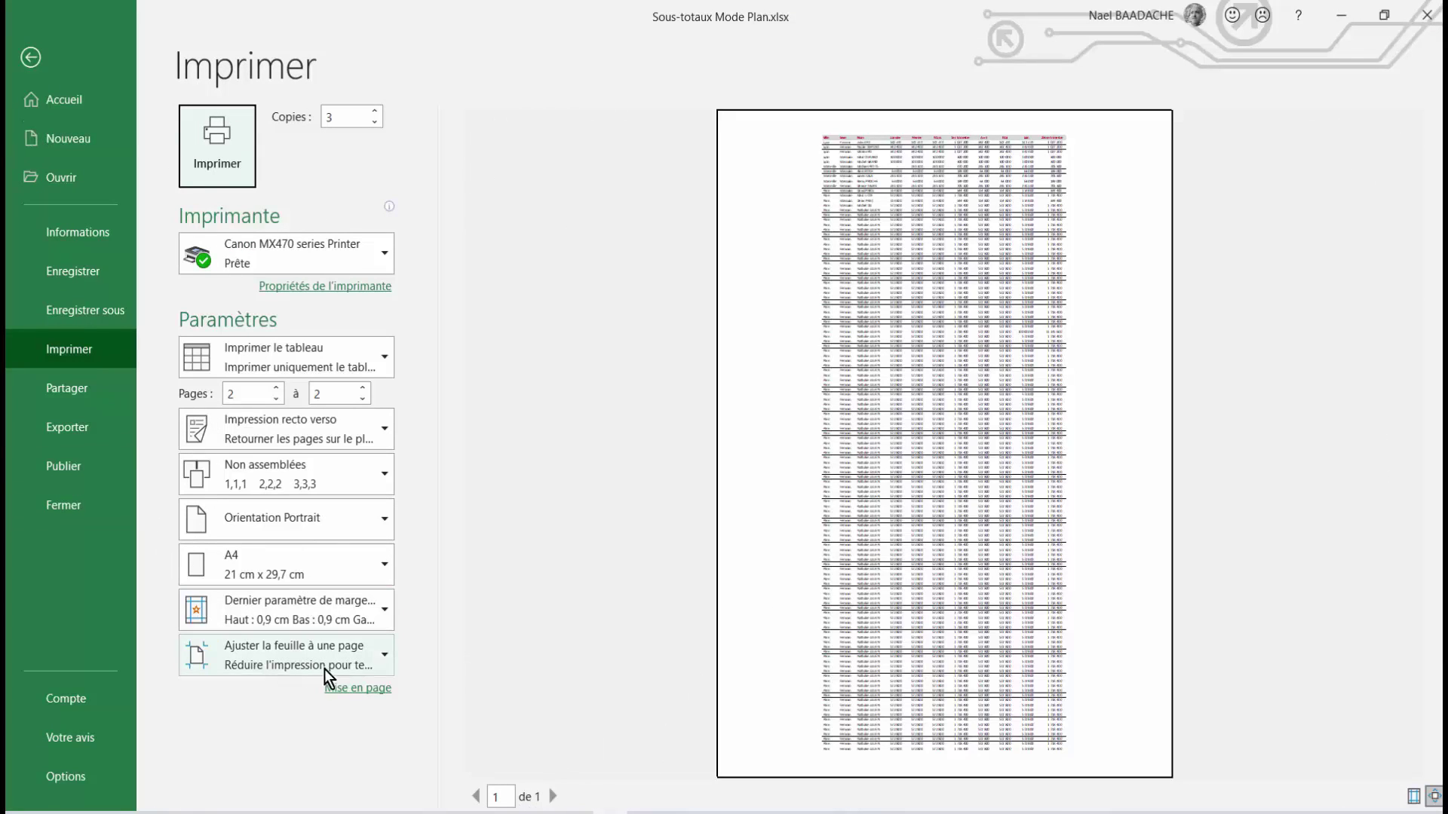
left_click(29, 68)
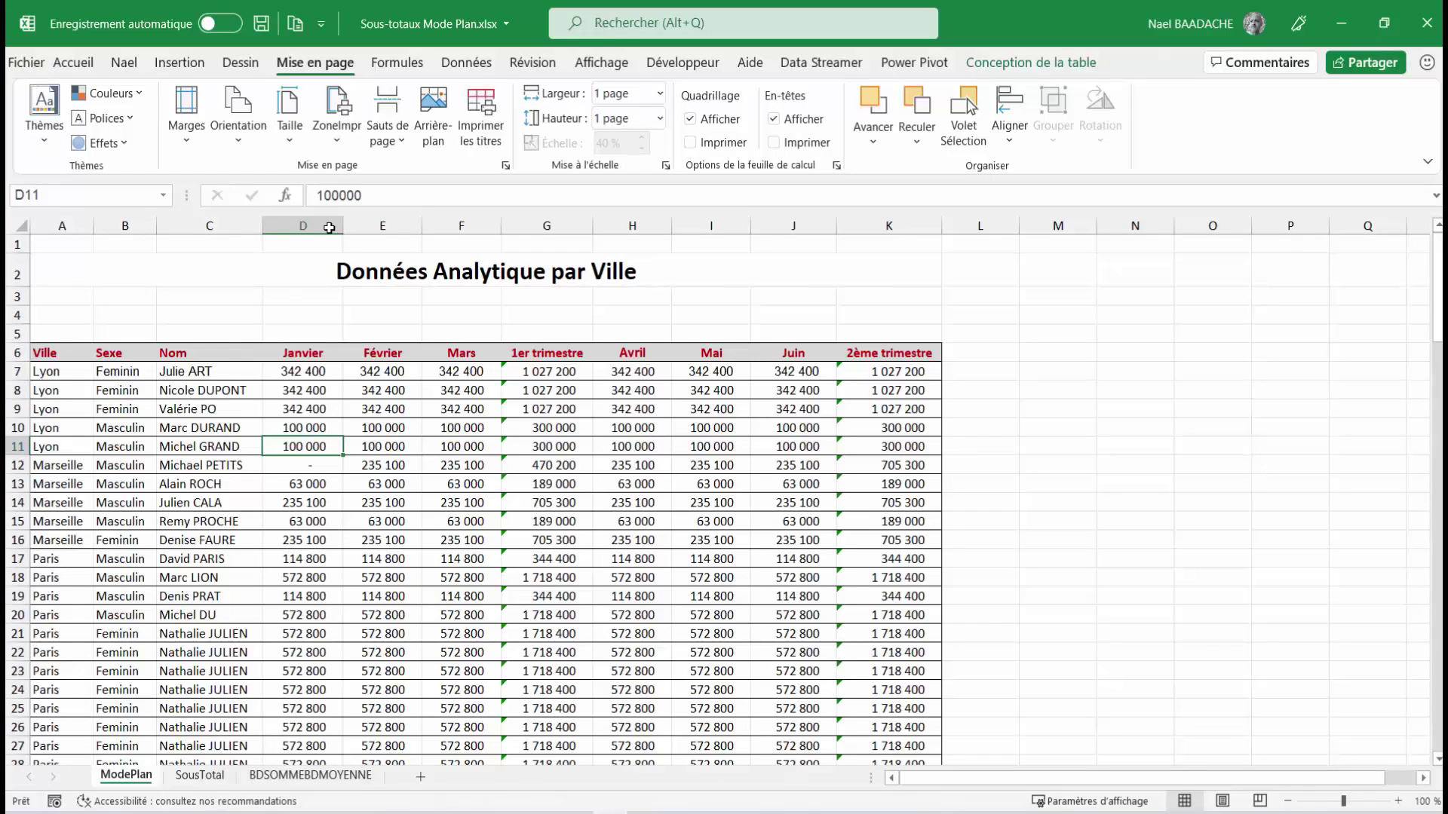
Scale the ModePlan sheet to 80 % of its normal size instead of fitting it to pages, and review the preview pages.
left_click(185, 148)
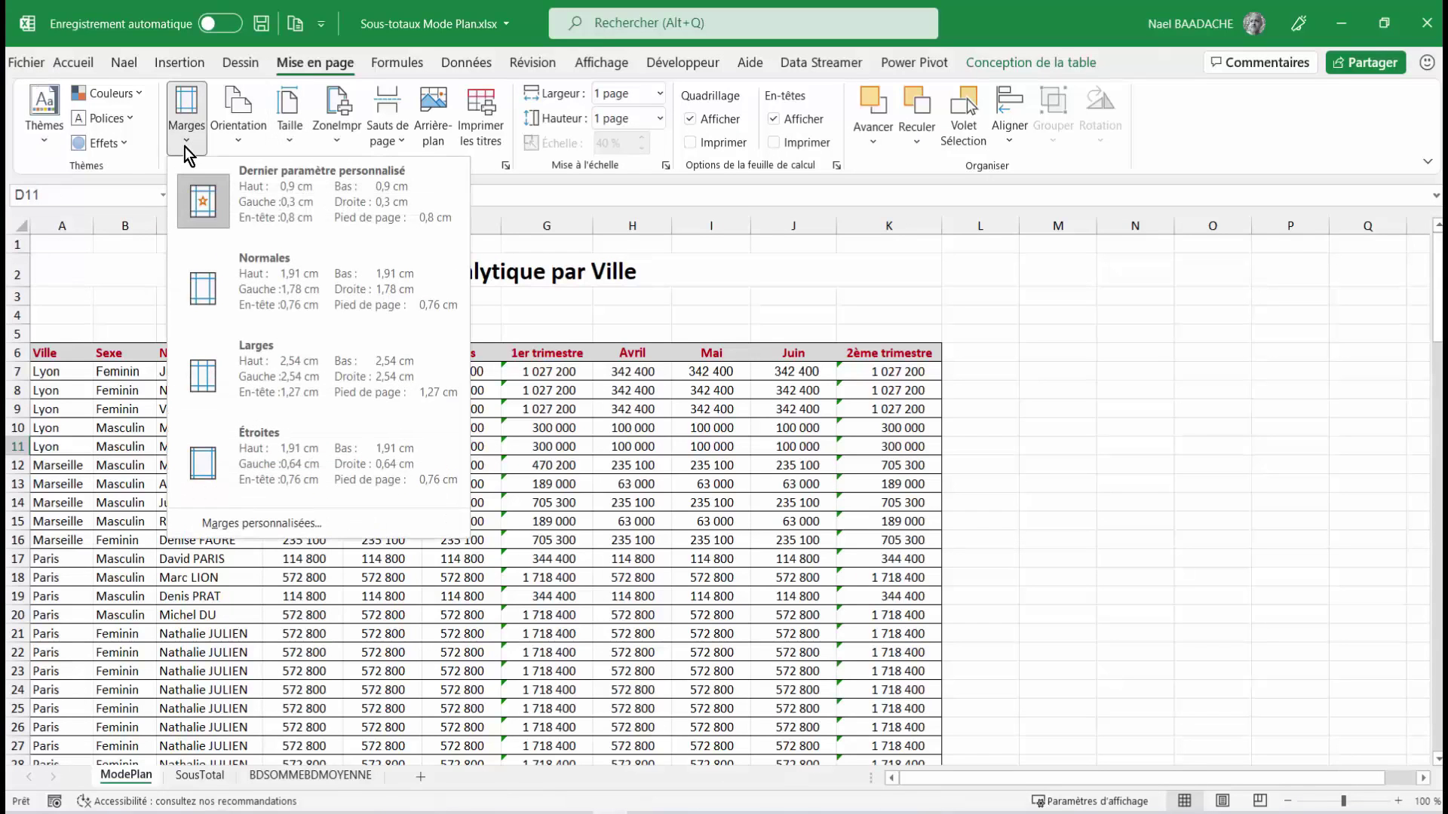
left_click(262, 522)
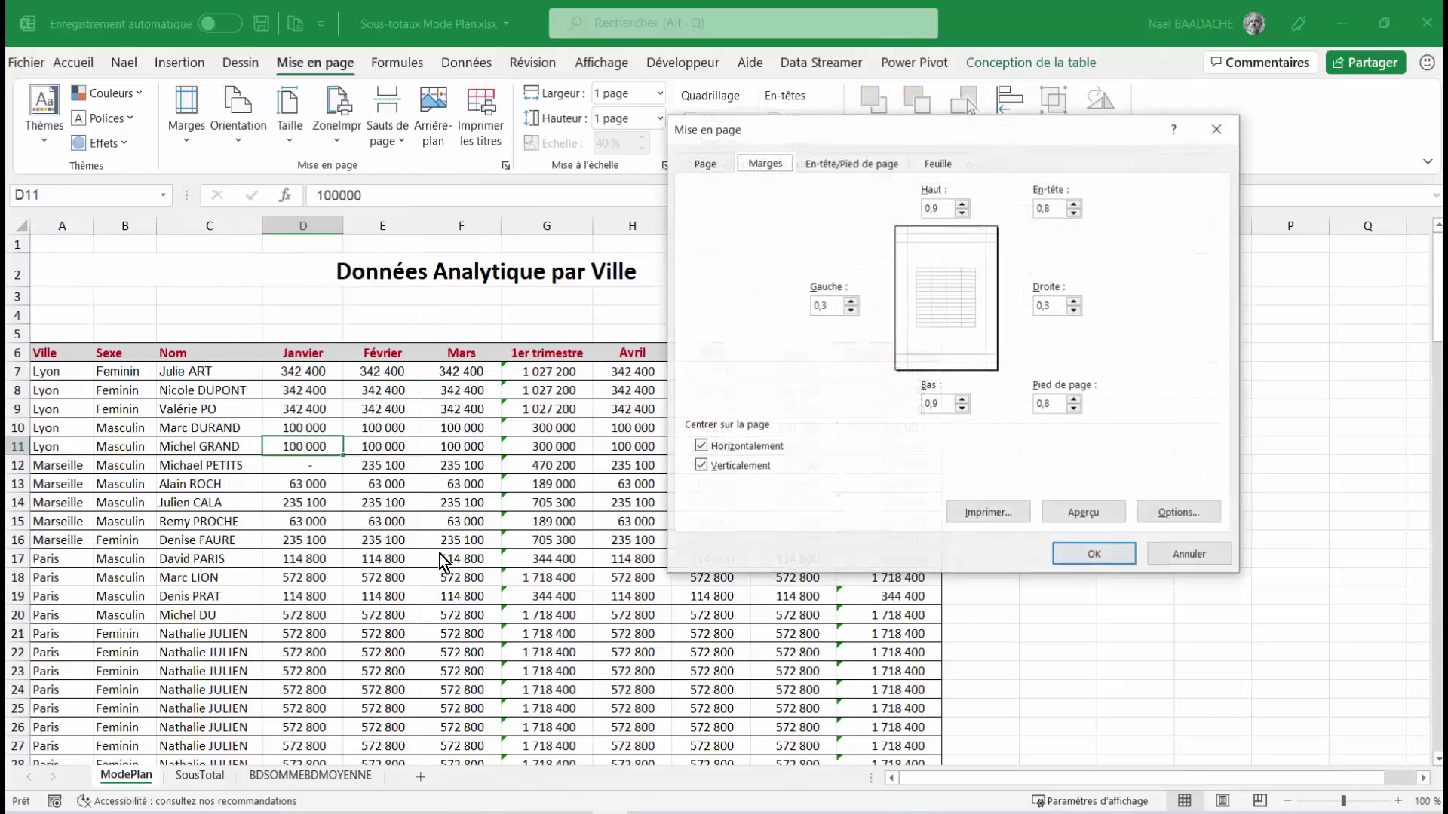
left_click(705, 165)
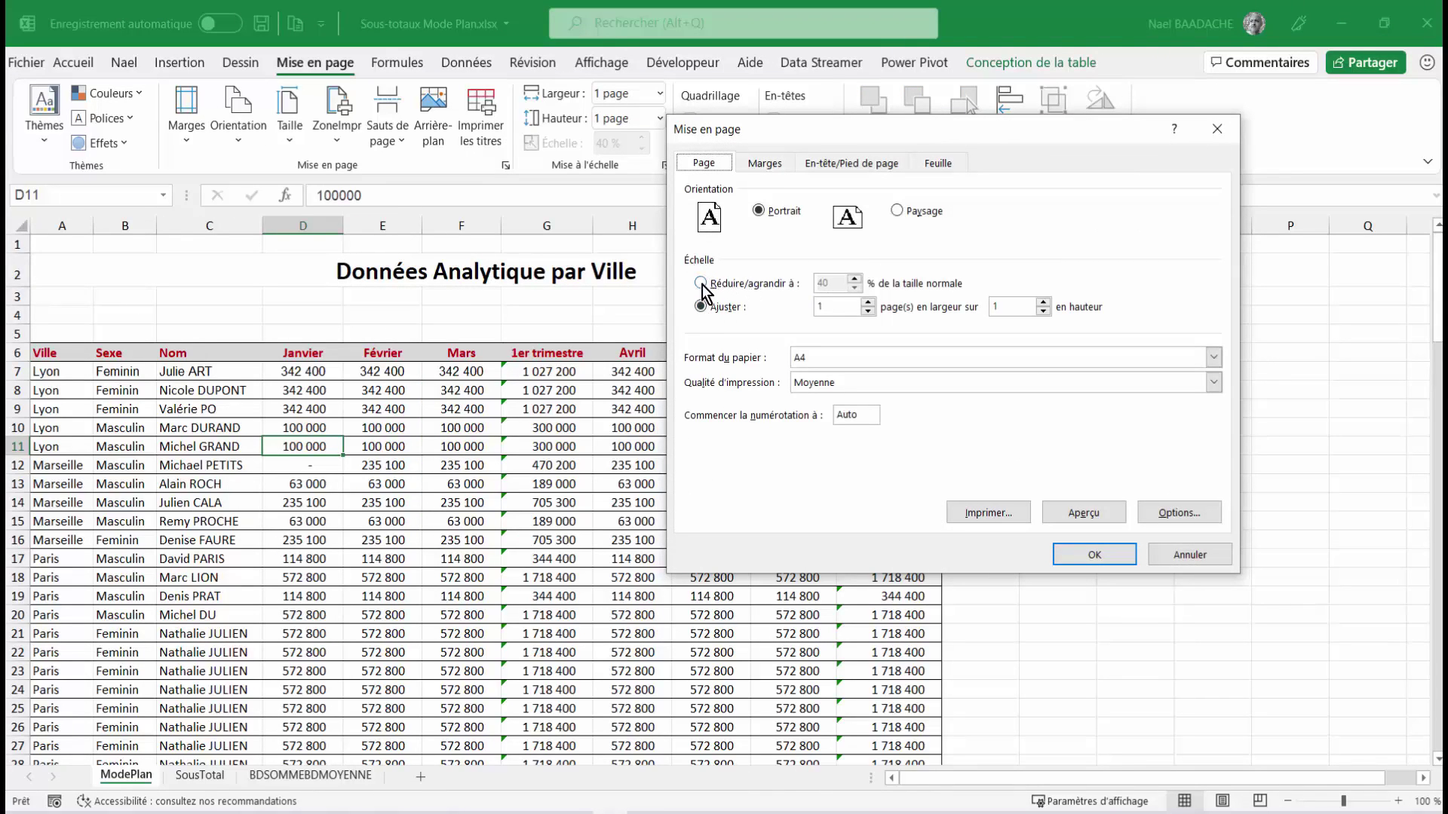
left_click(701, 284)
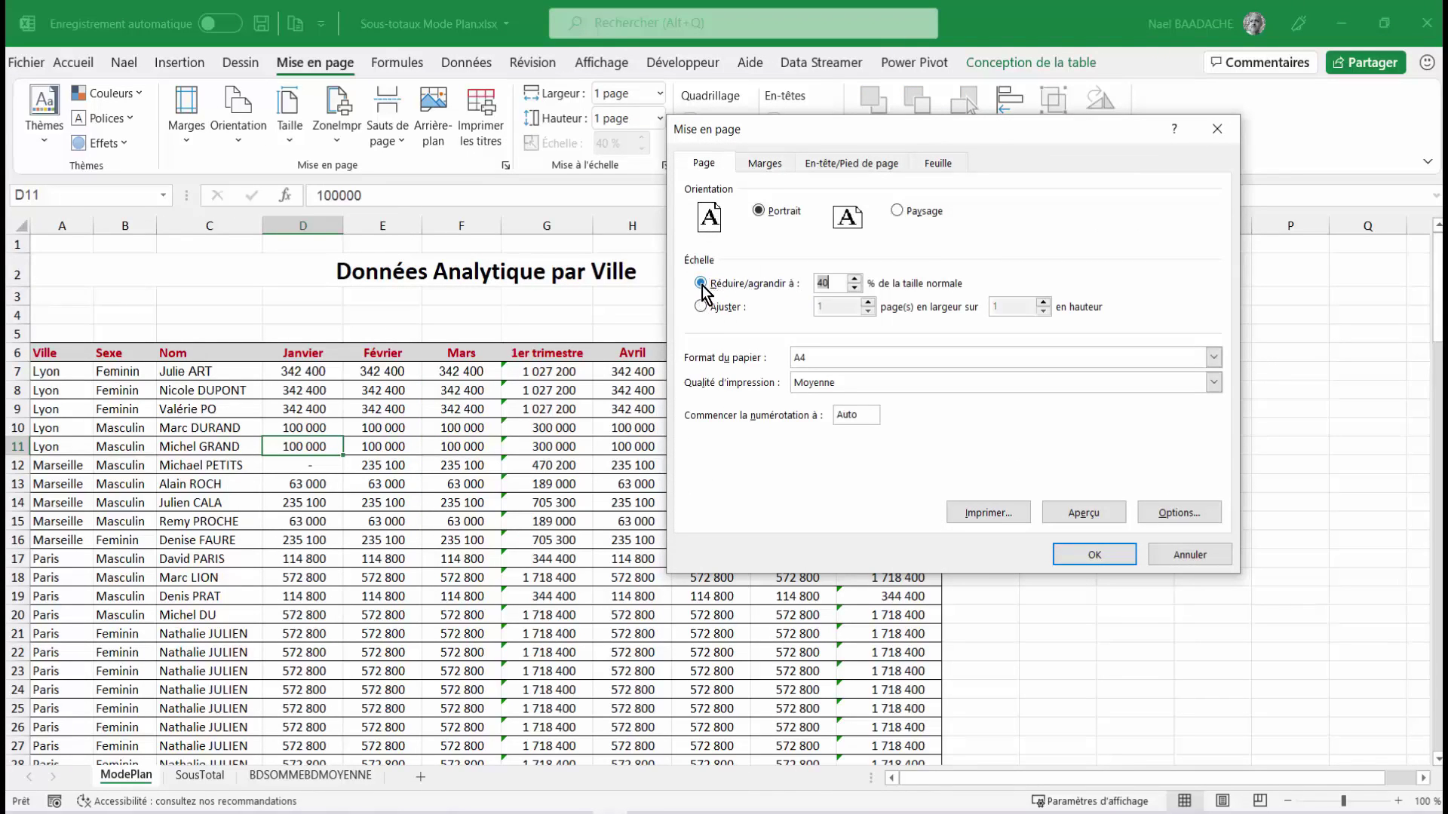
left_click(857, 278)
left_click(855, 279)
left_click(855, 279)
left_click(855, 279)
left_click(855, 279)
left_click(855, 278)
left_click(1086, 515)
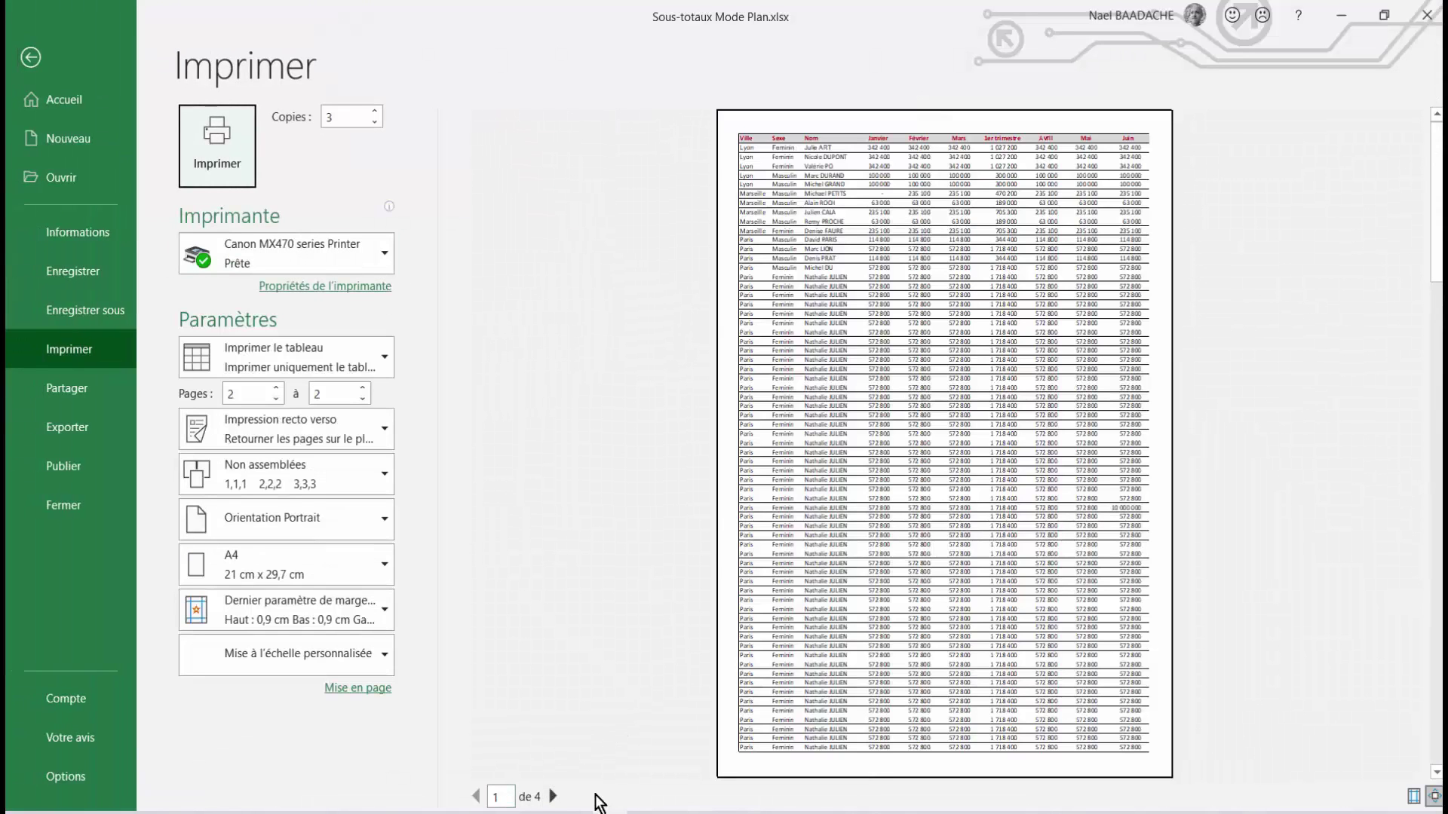
scroll(867, 374, "down", 2)
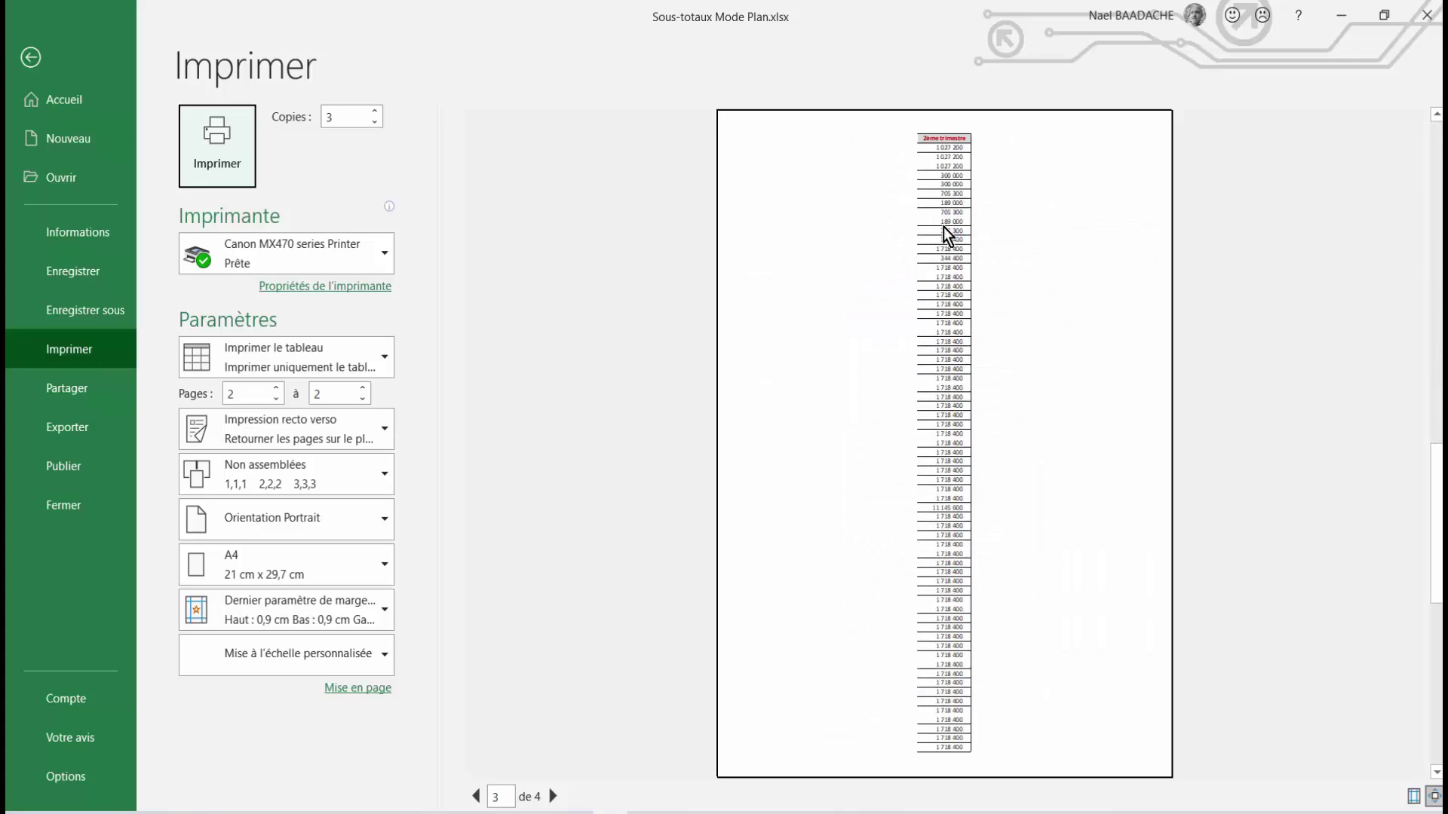
left_click(34, 61)
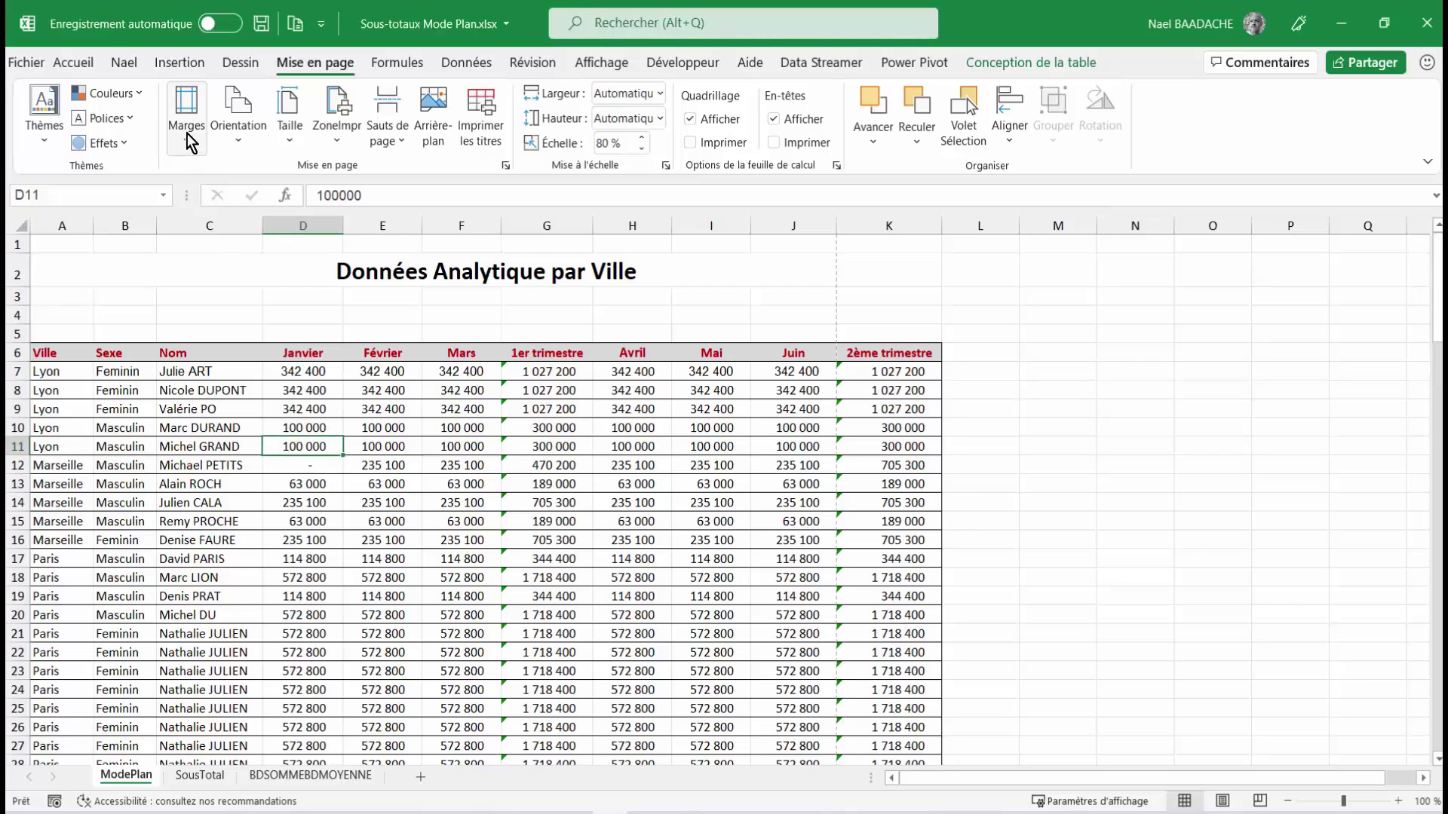
Change the page orientation to Paysage and review all pages in the print preview.
left_click(240, 142)
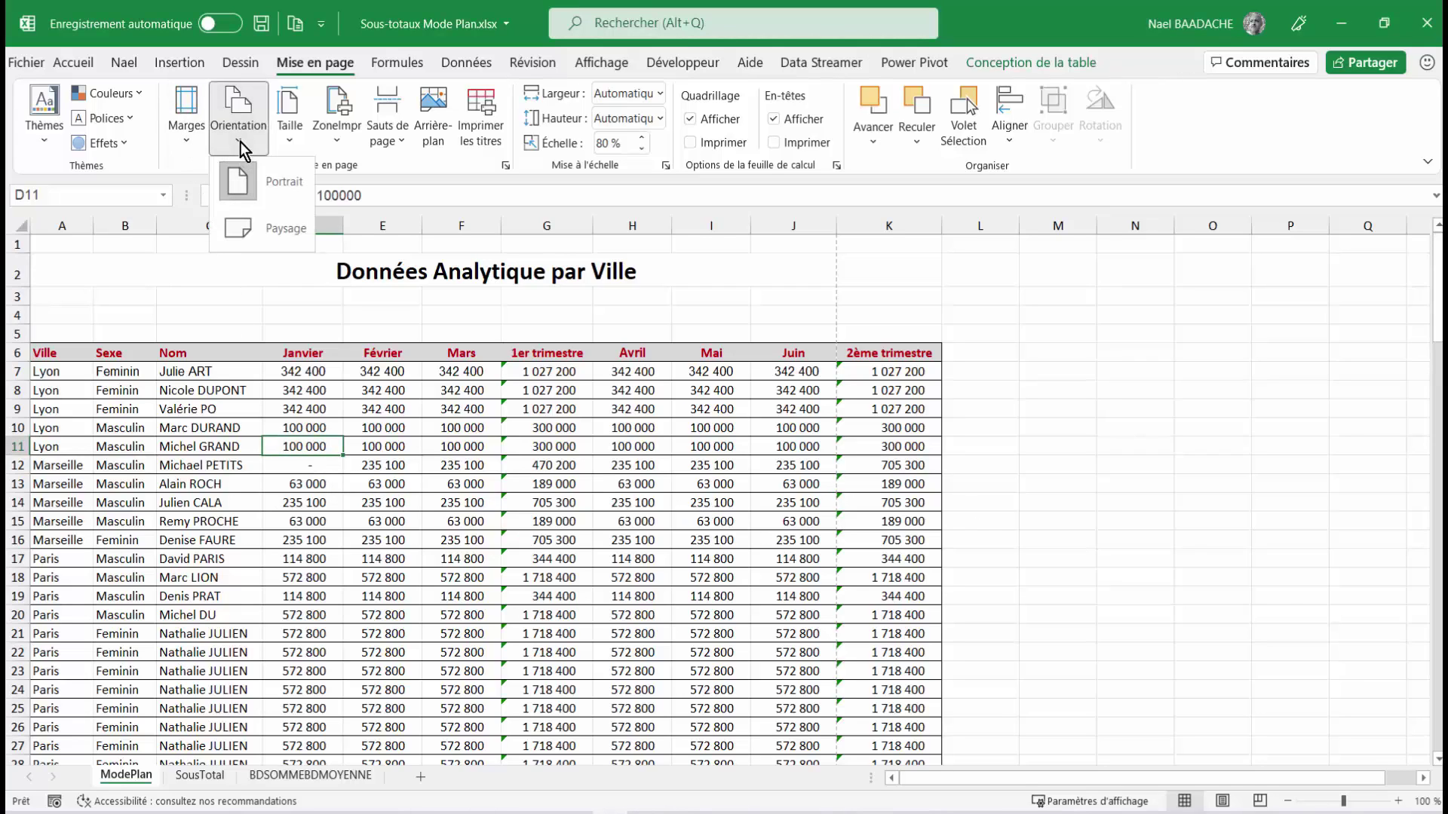
left_click(264, 232)
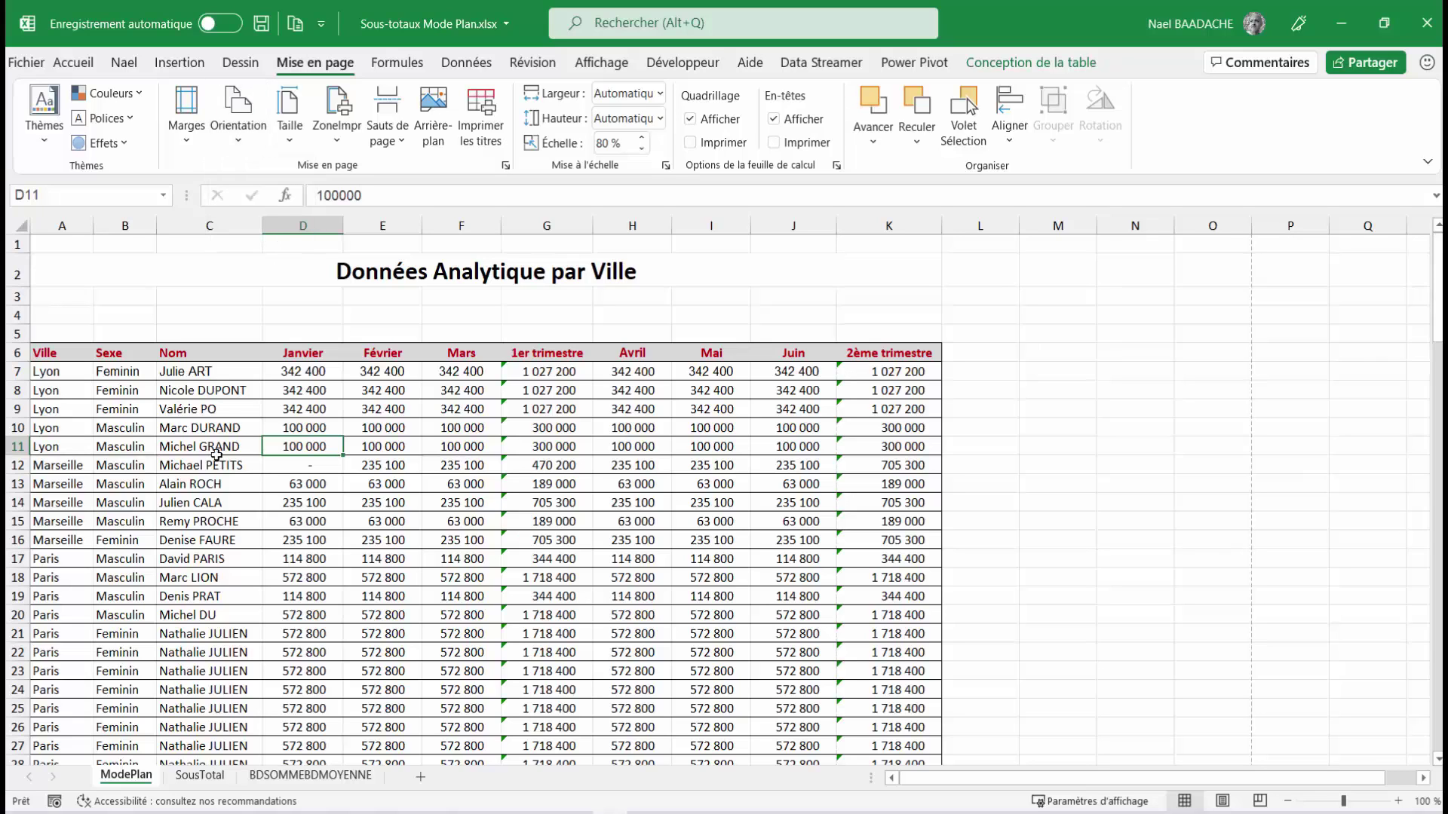
left_click(27, 62)
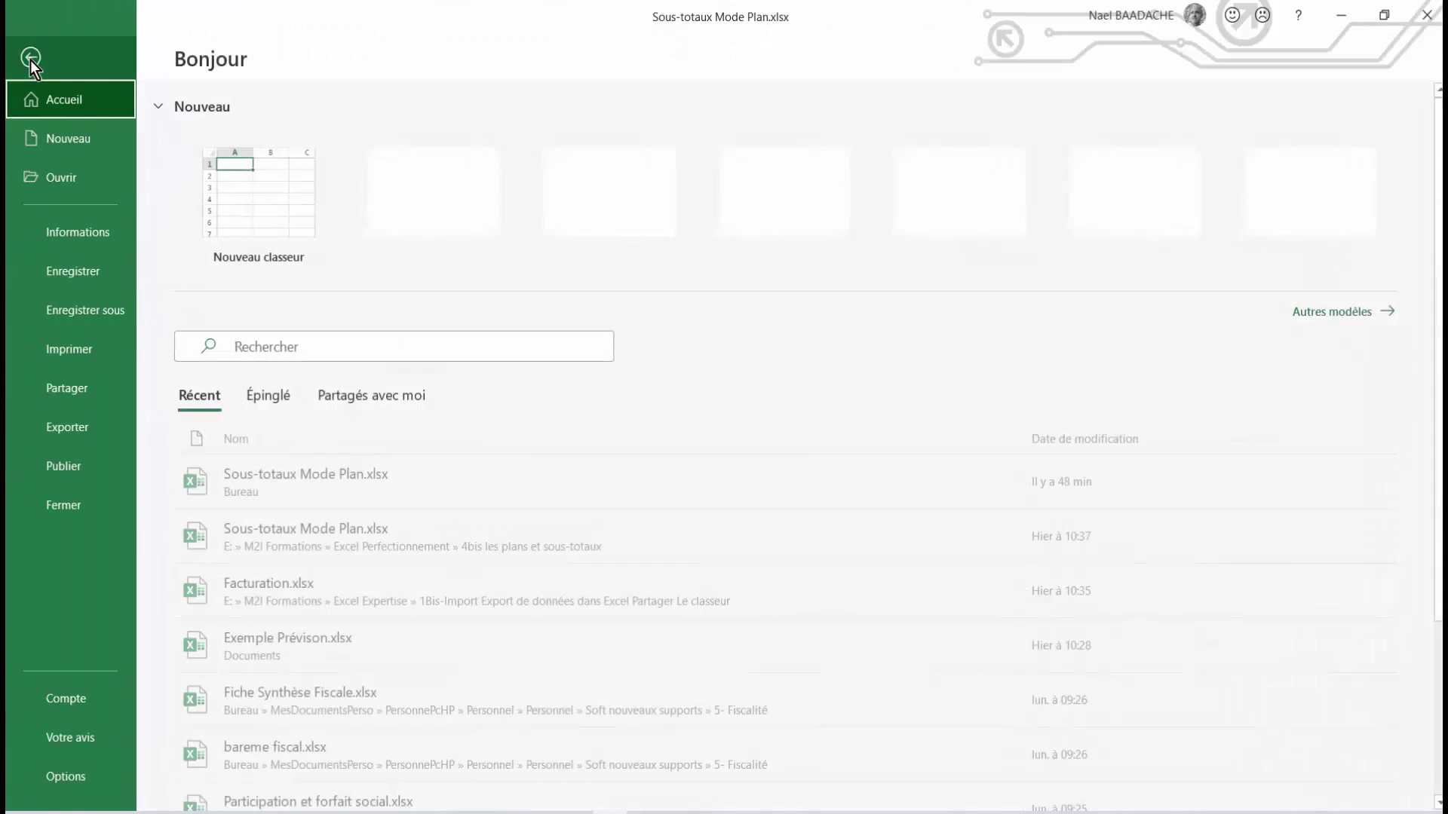
left_click(56, 351)
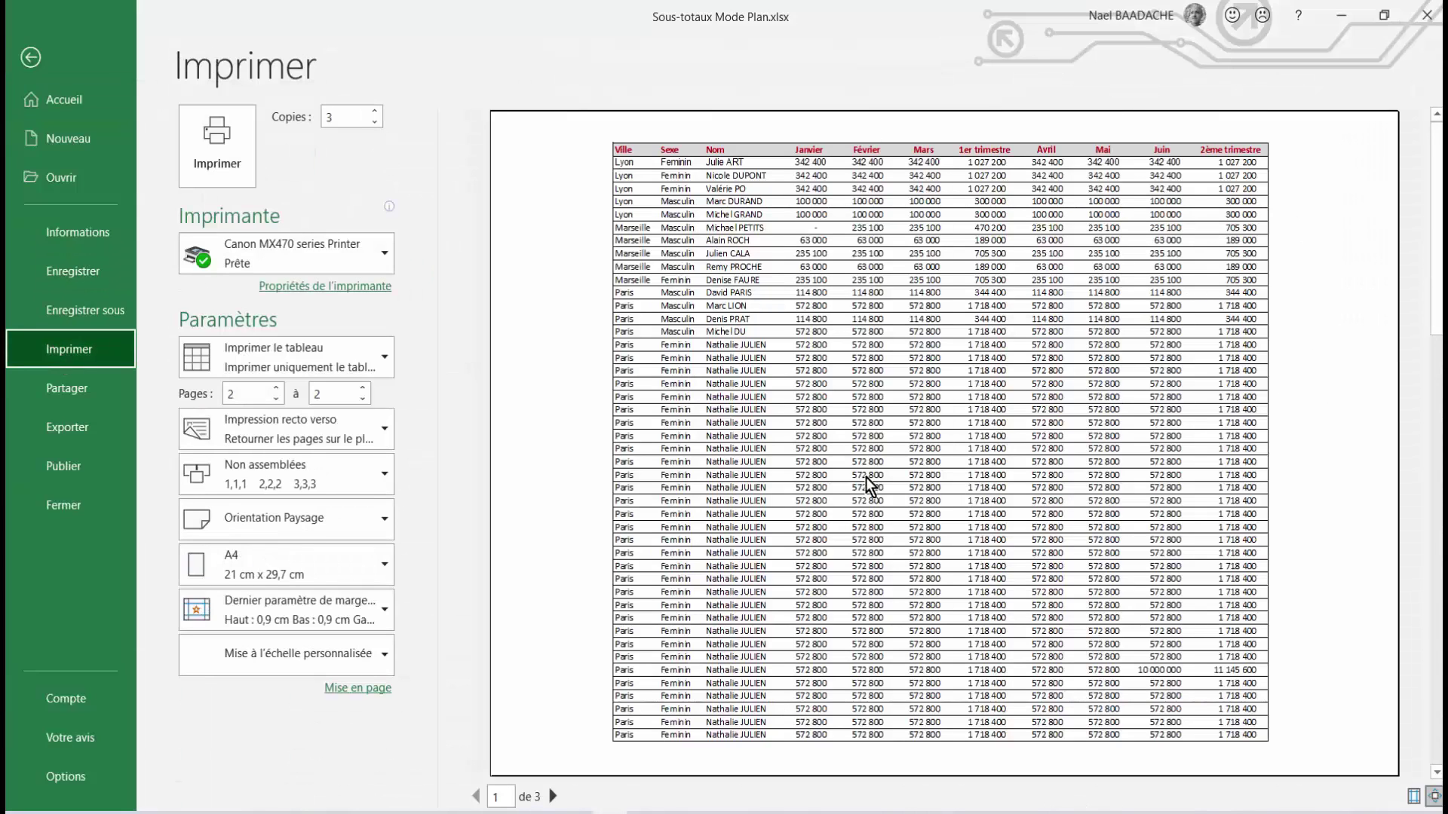
scroll(897, 438, "down", 1)
scroll(897, 438, "down", 1)
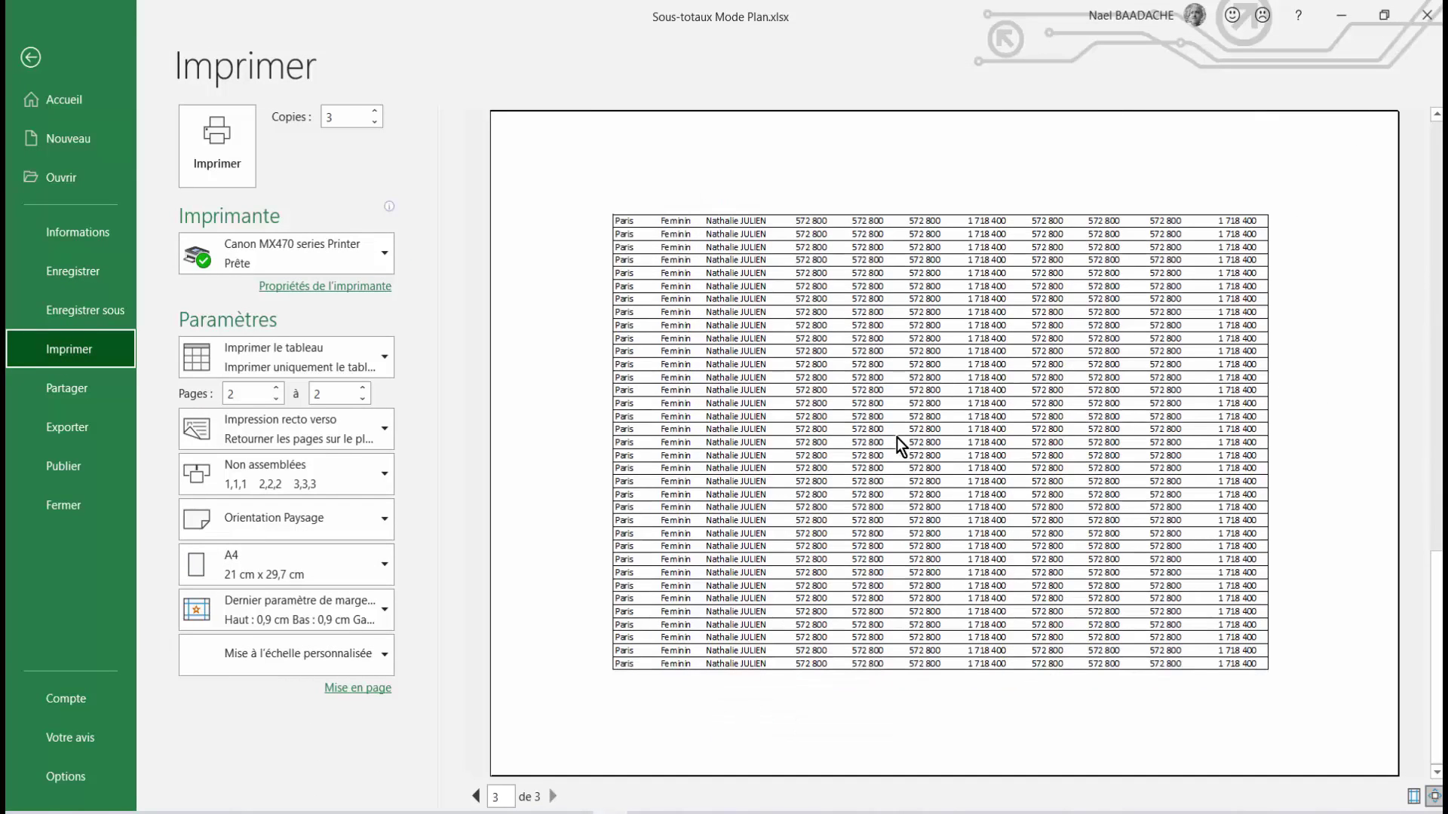
scroll(897, 437, "up", 2)
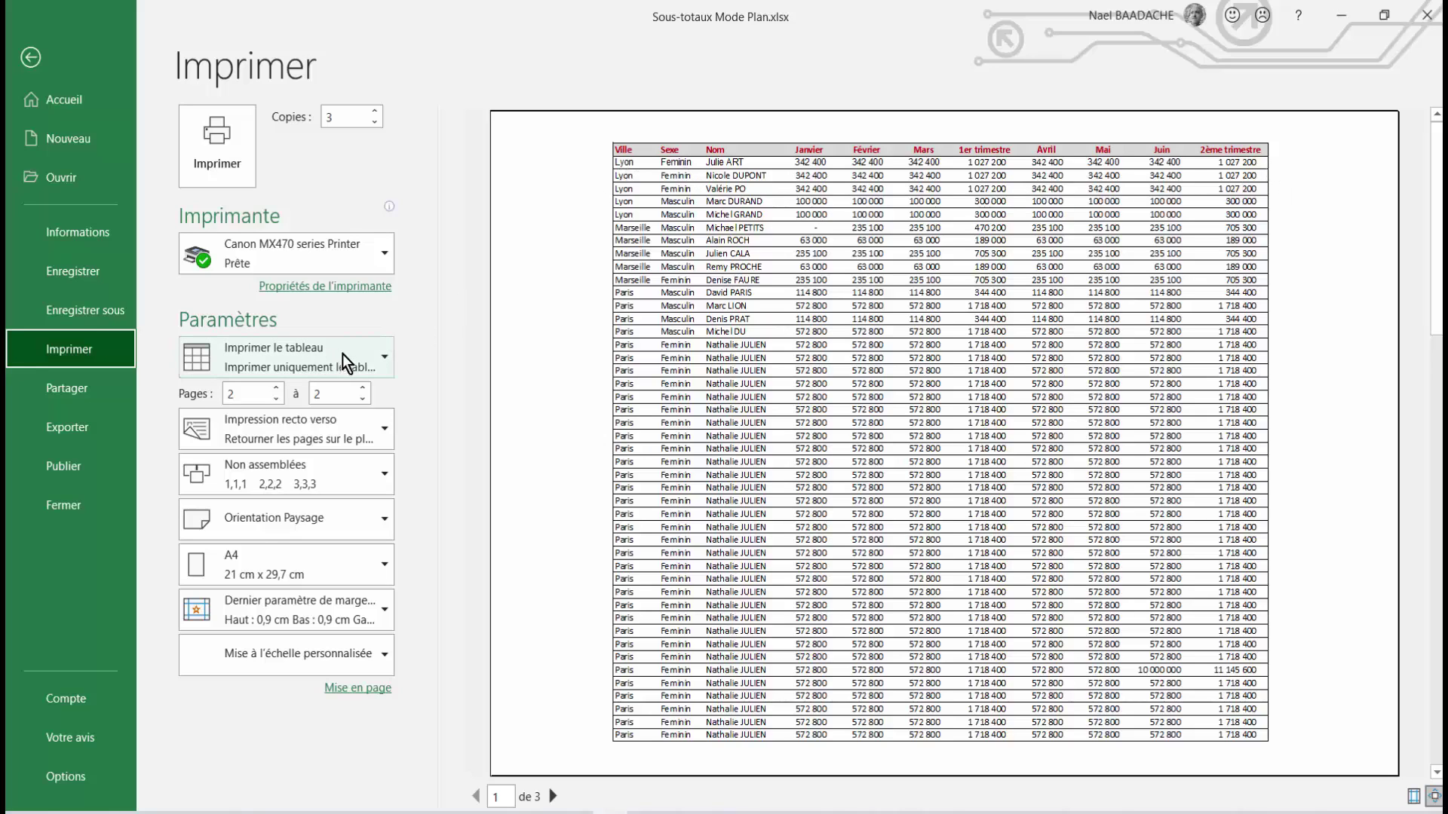
Set the print range to Imprimer les feuilles actives and look through the preview pages before returning to the sheet.
left_click(383, 362)
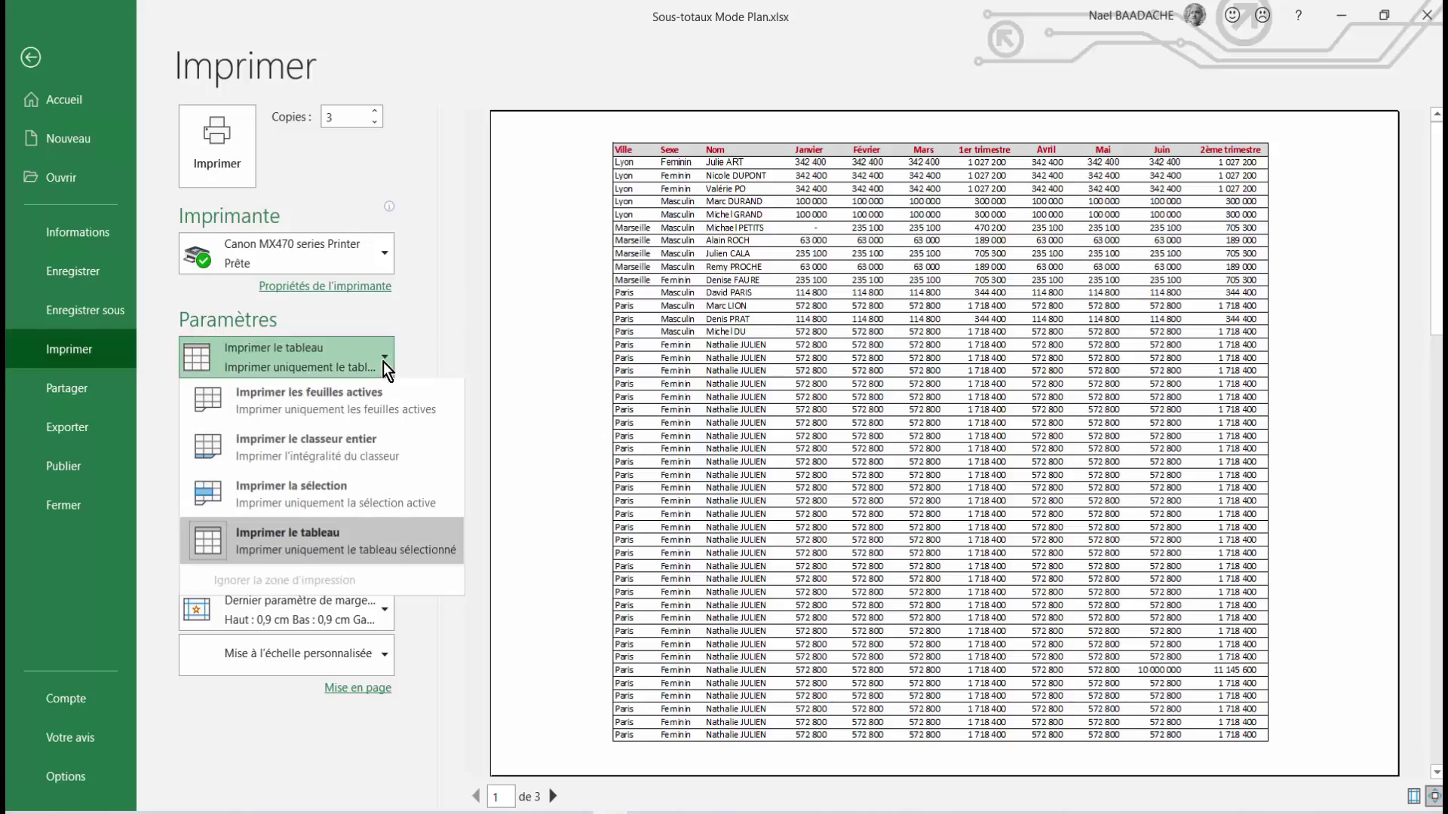
left_click(342, 410)
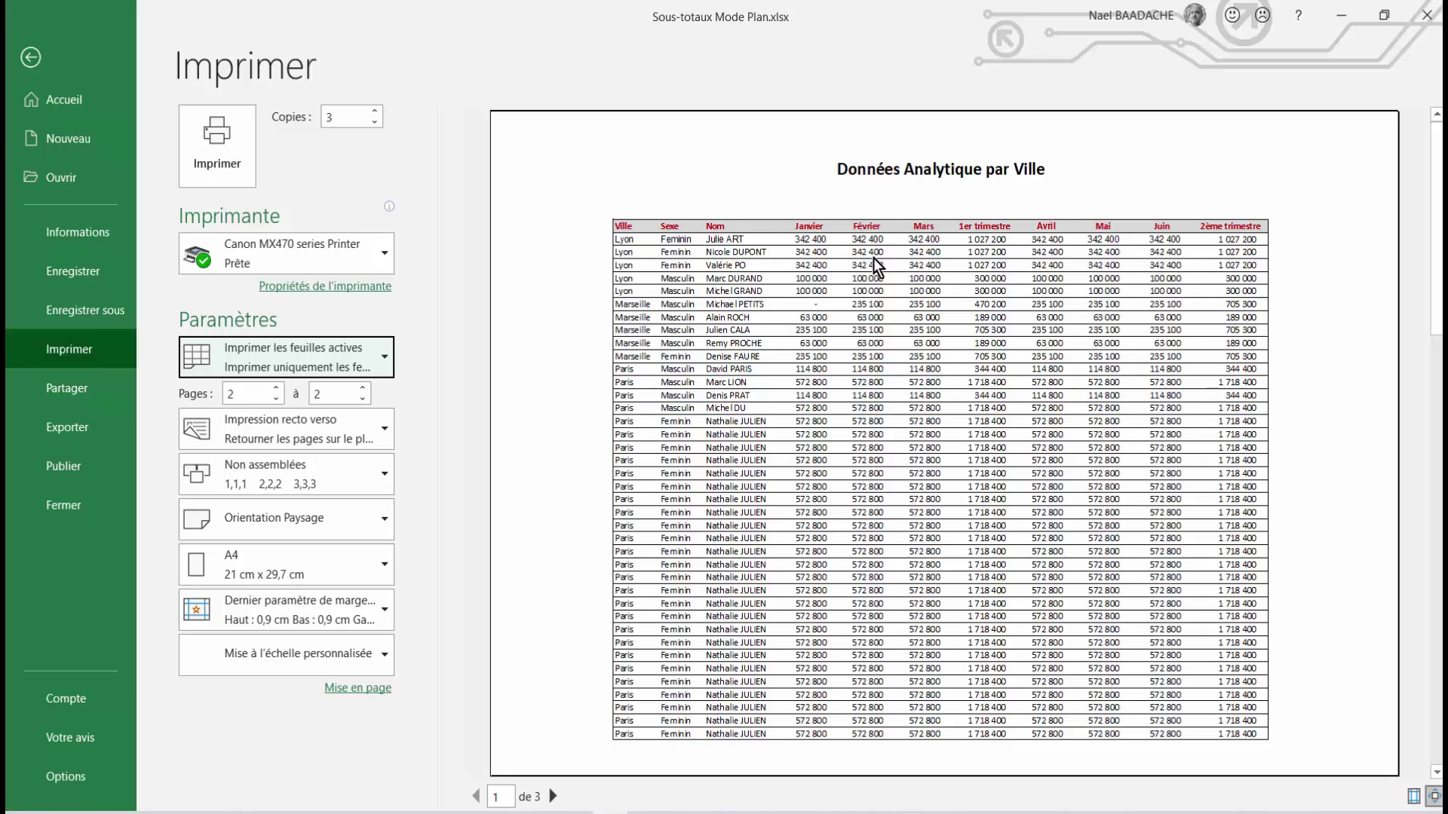
scroll(873, 258, "down", 1)
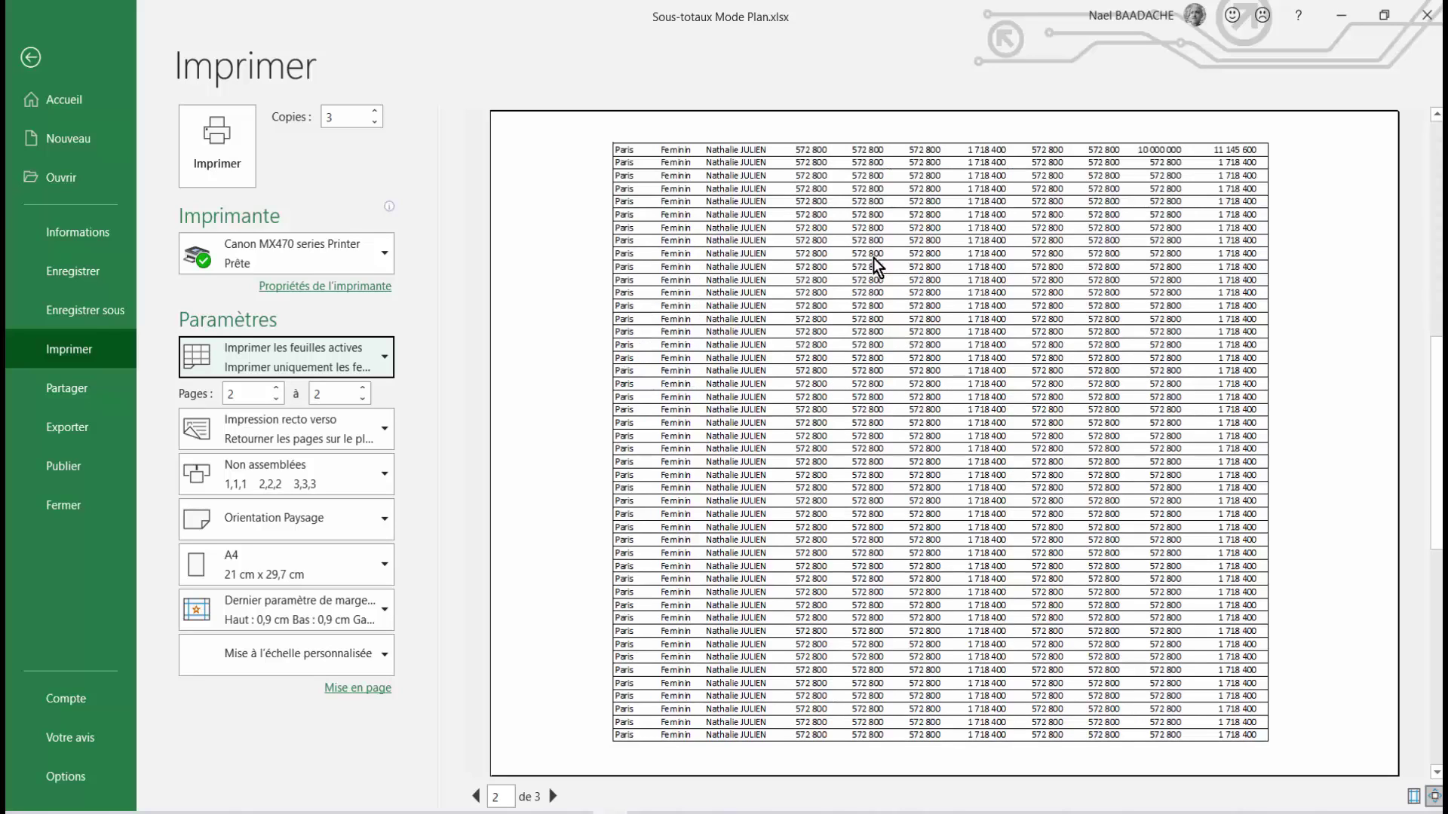
scroll(874, 257, "down", 1)
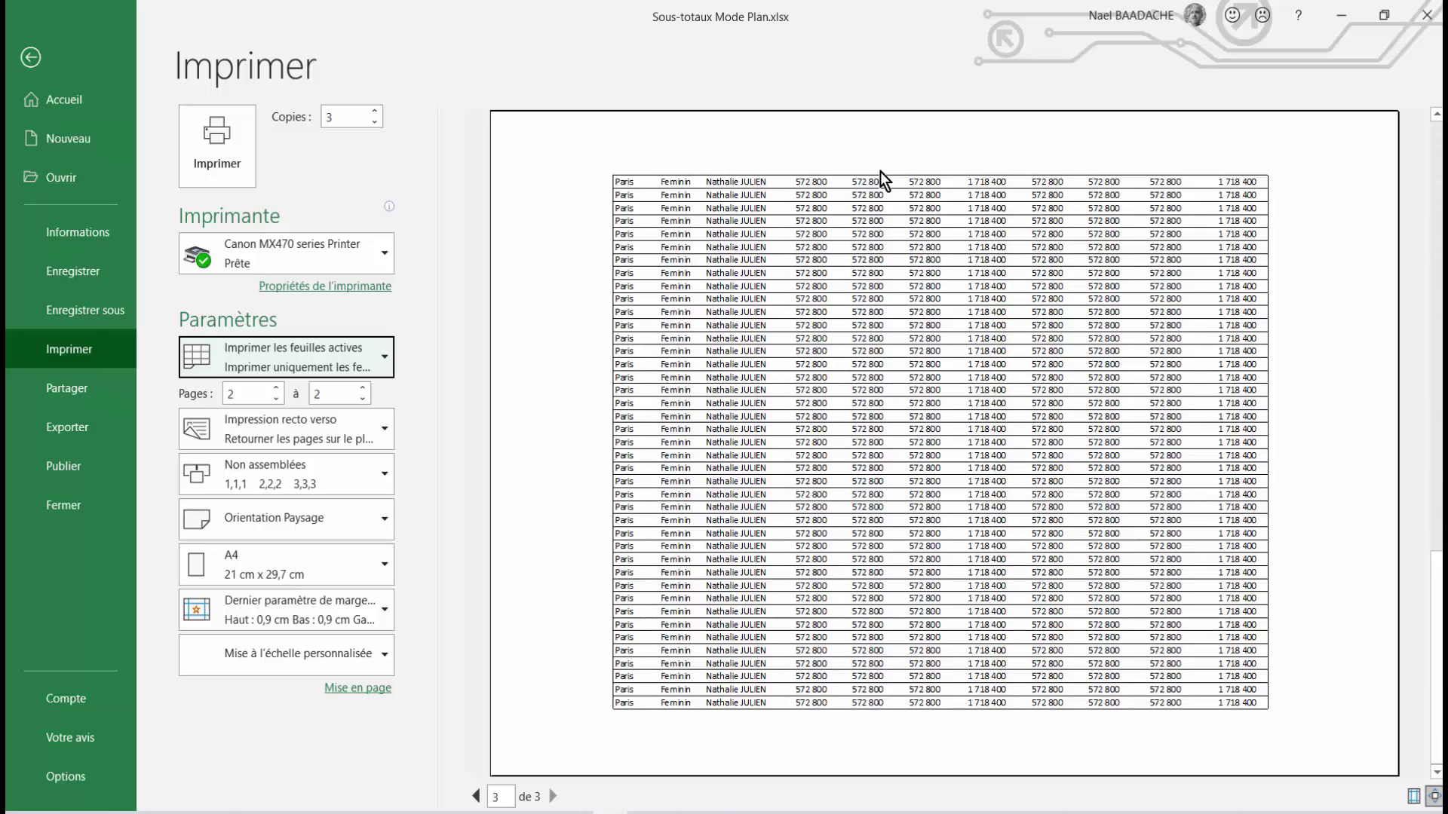
scroll(880, 171, "up", 2)
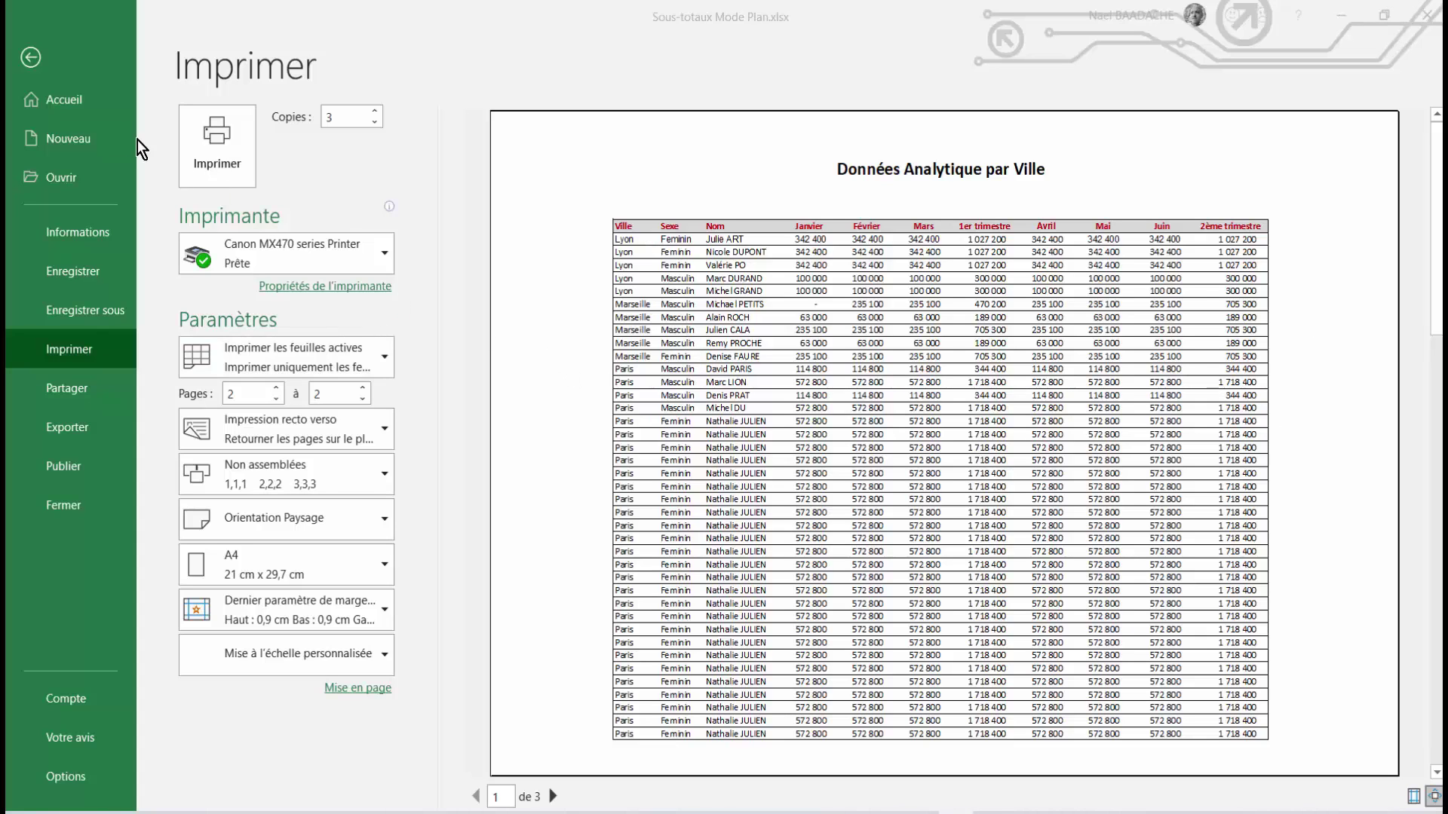
left_click(30, 57)
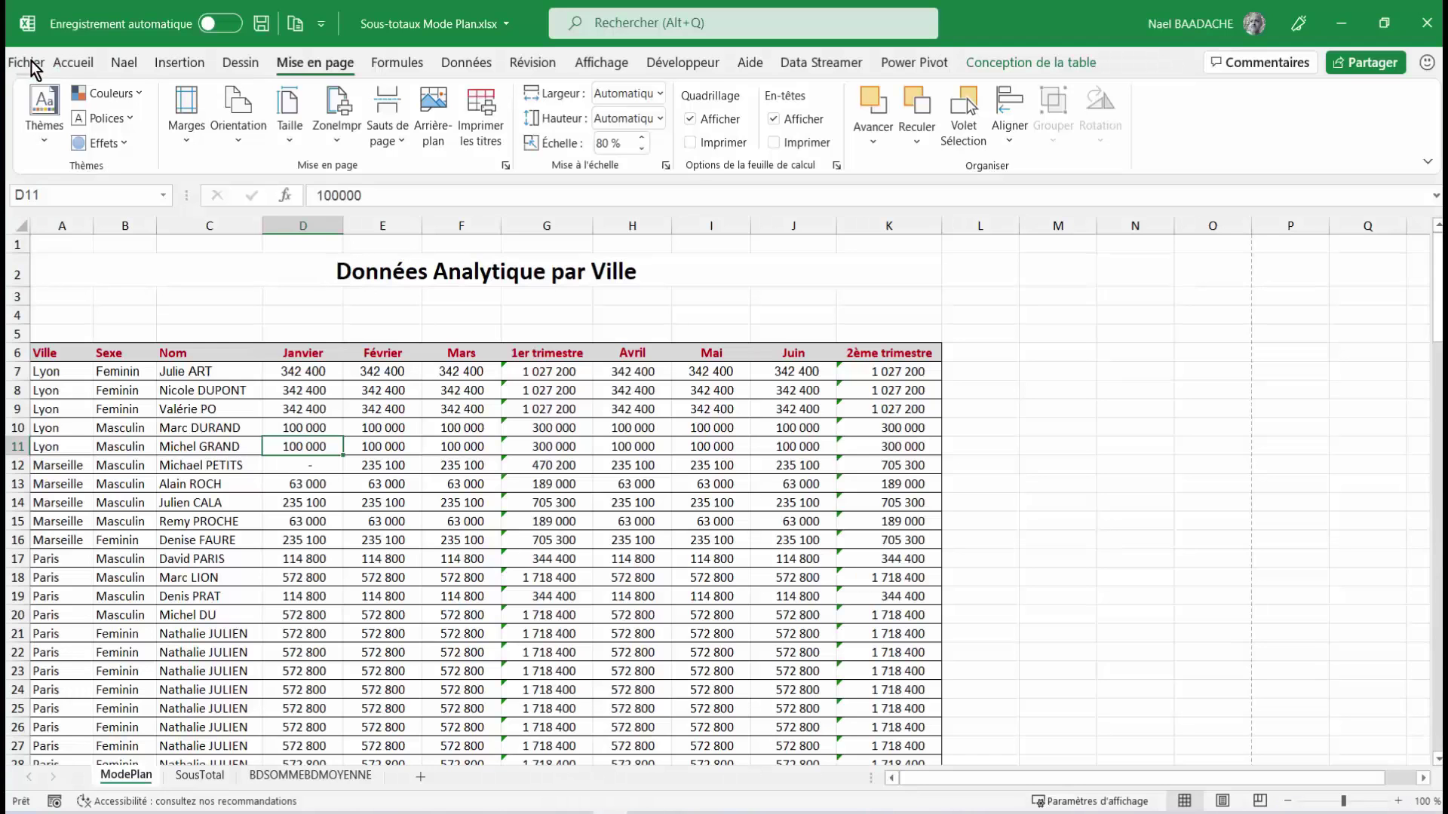
Set row 6 ($6:$6) as the title row repeated at the top of each printed page and check every page in the preview.
left_click(172, 447)
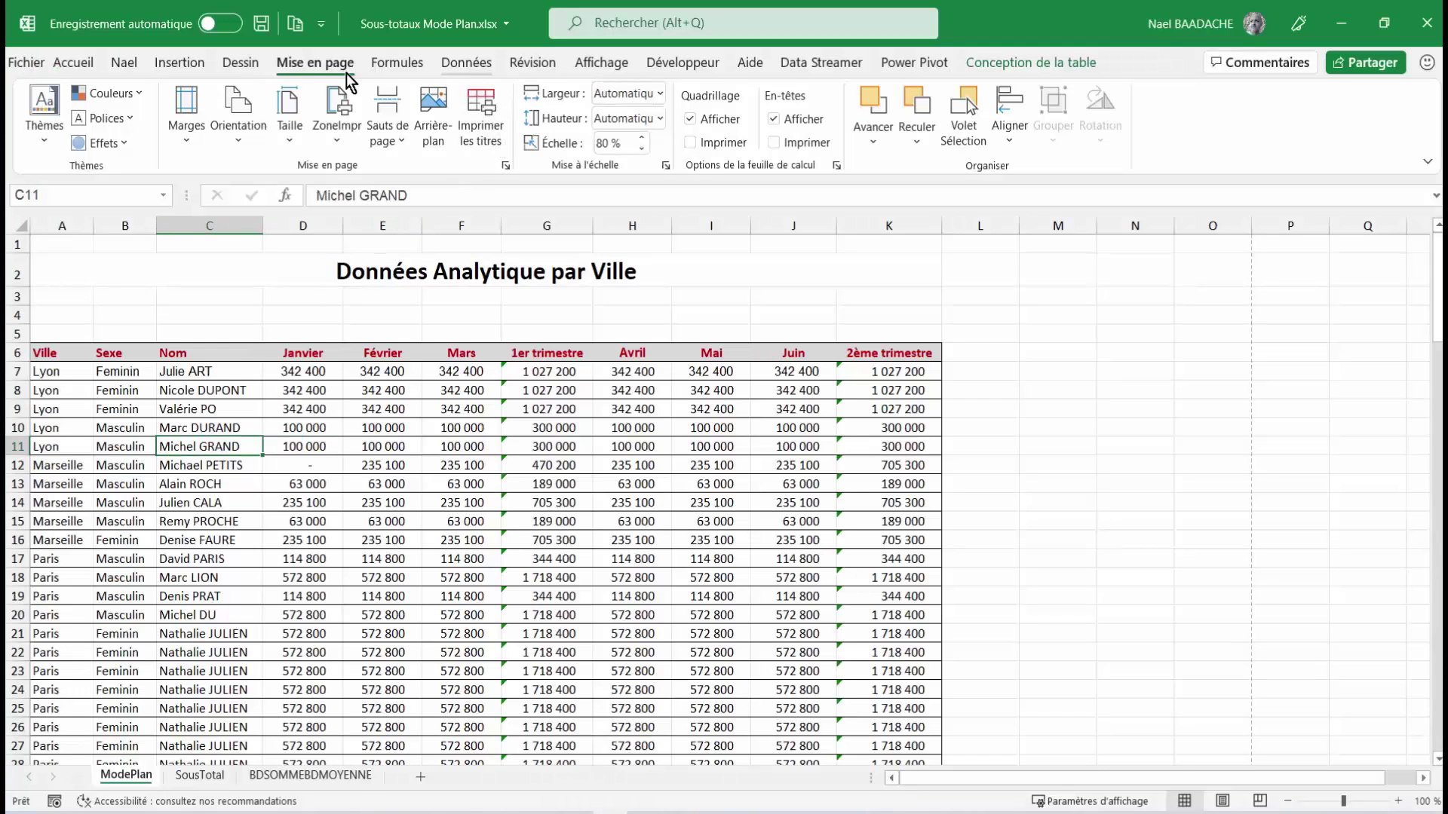
left_click(184, 149)
left_click(267, 525)
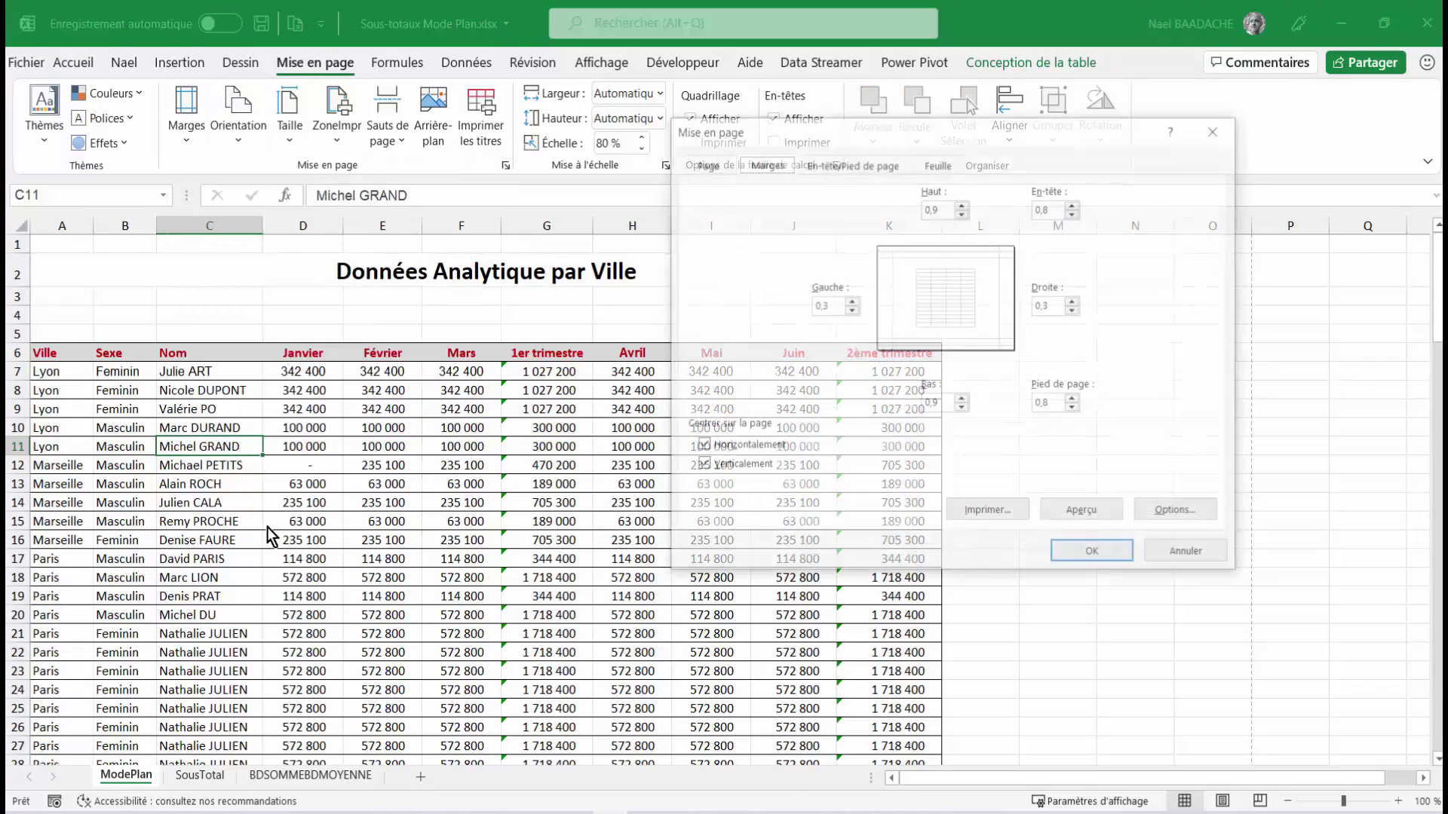
left_click(939, 163)
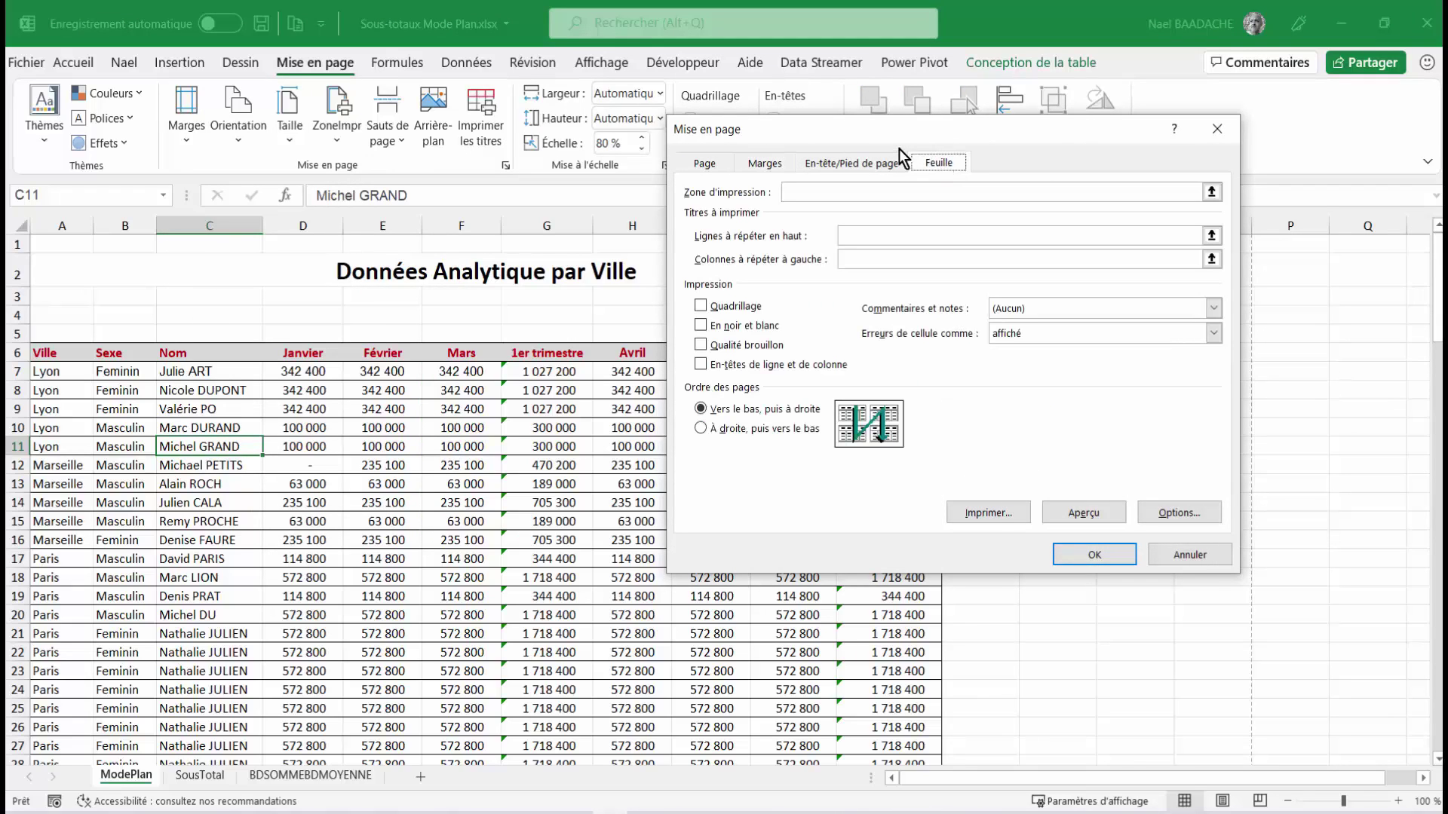
left_click_drag(897, 138, 1049, 173)
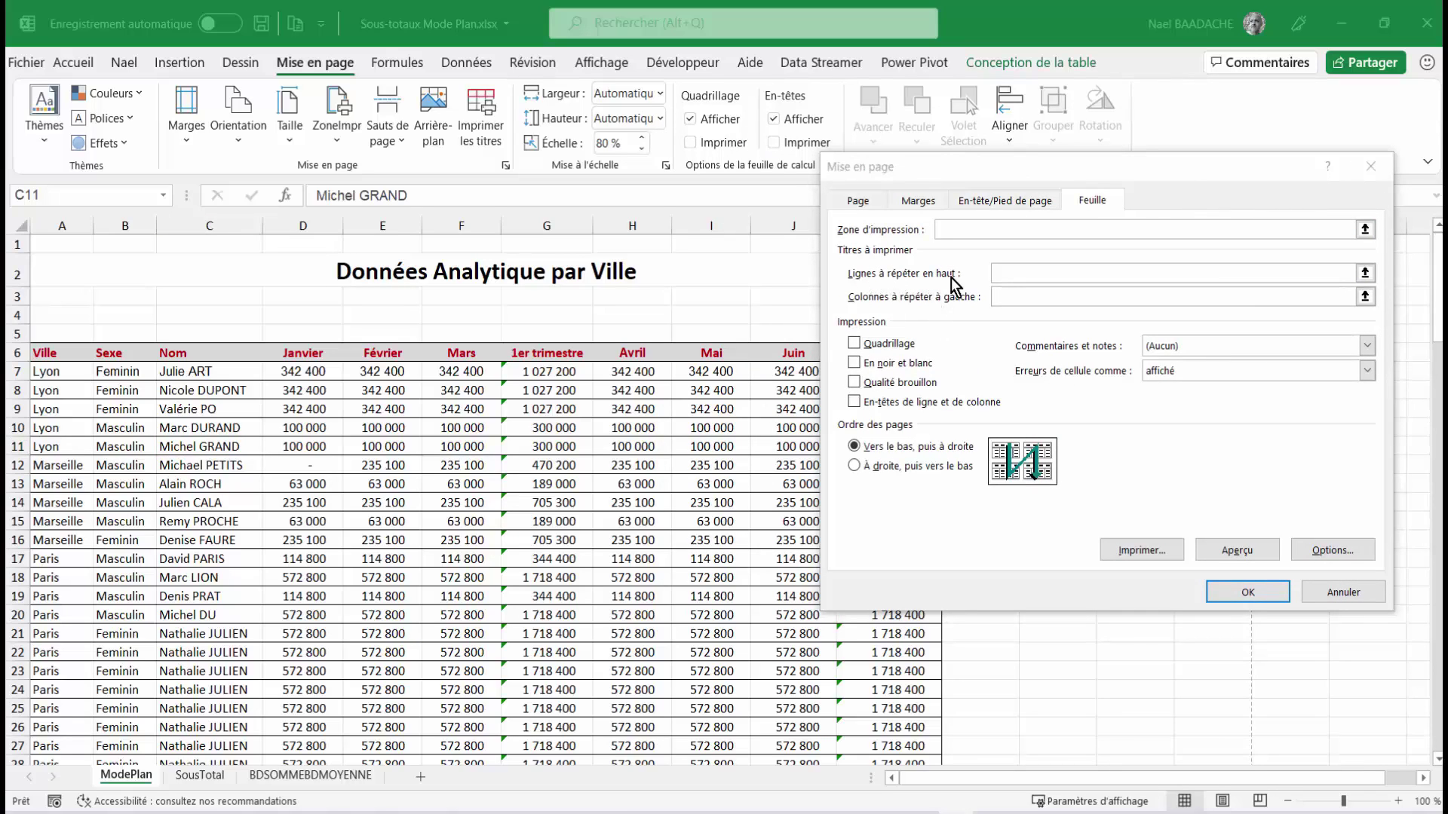
left_click(1010, 273)
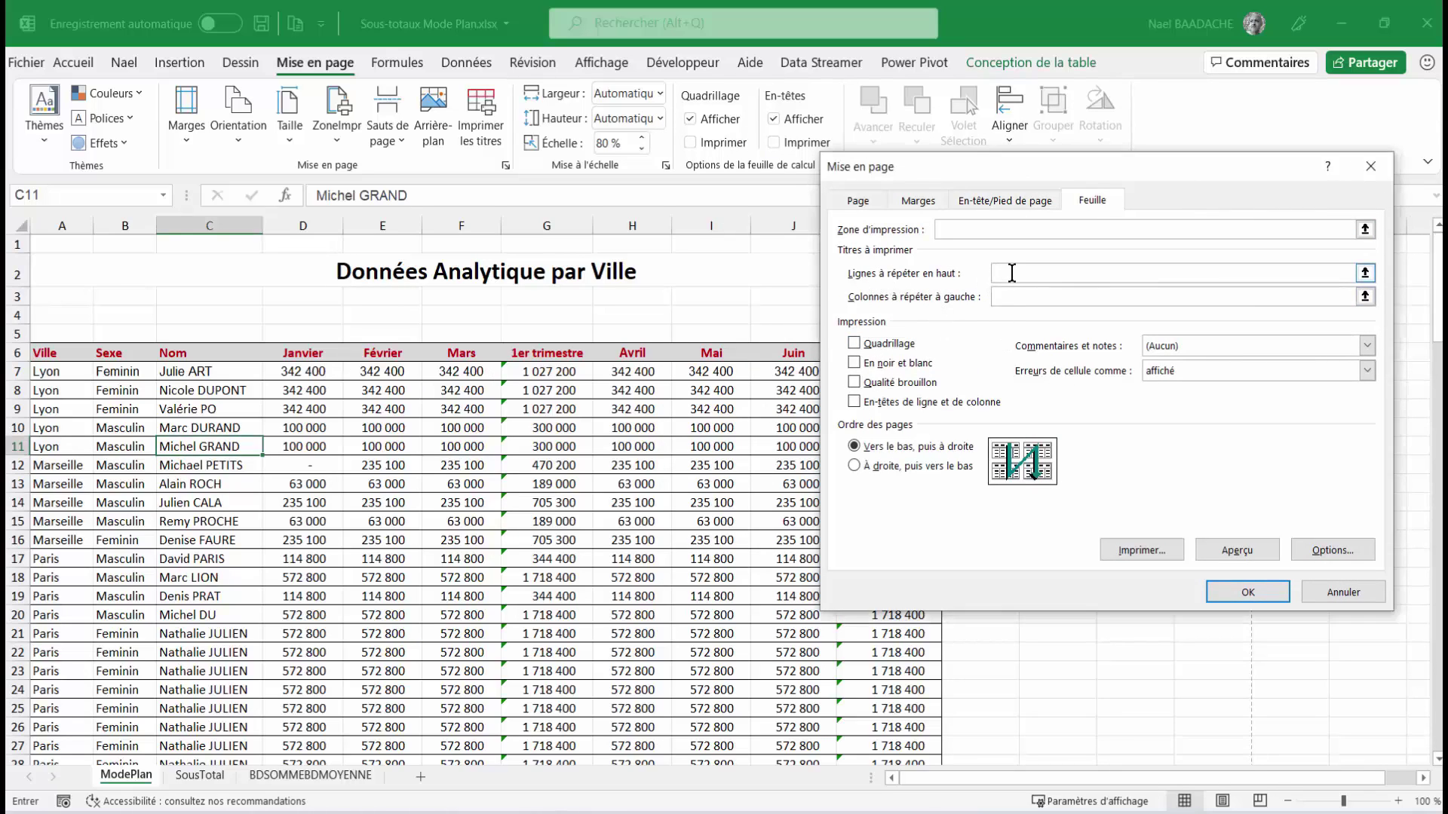
left_click(13, 352)
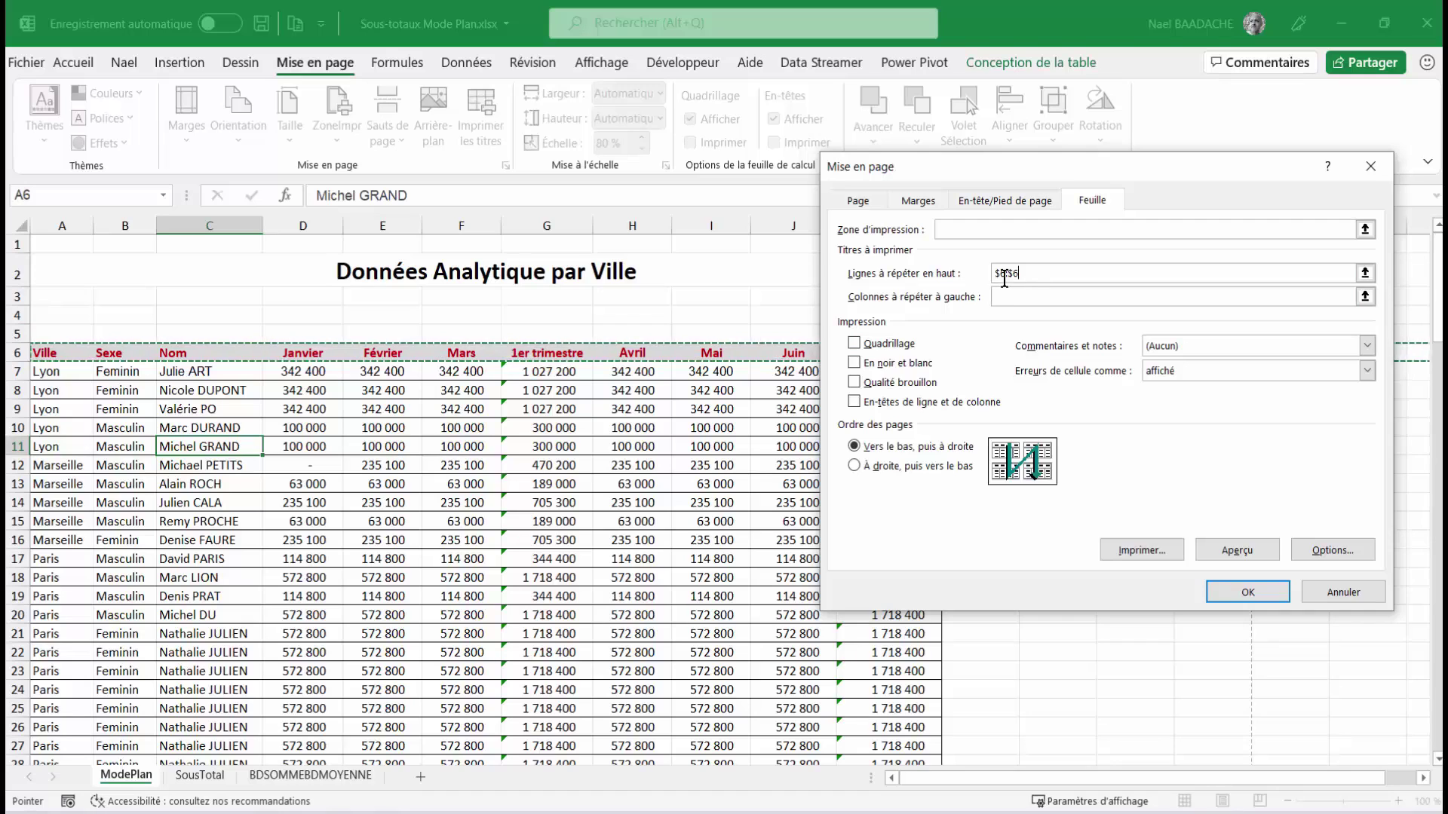
left_click(1237, 551)
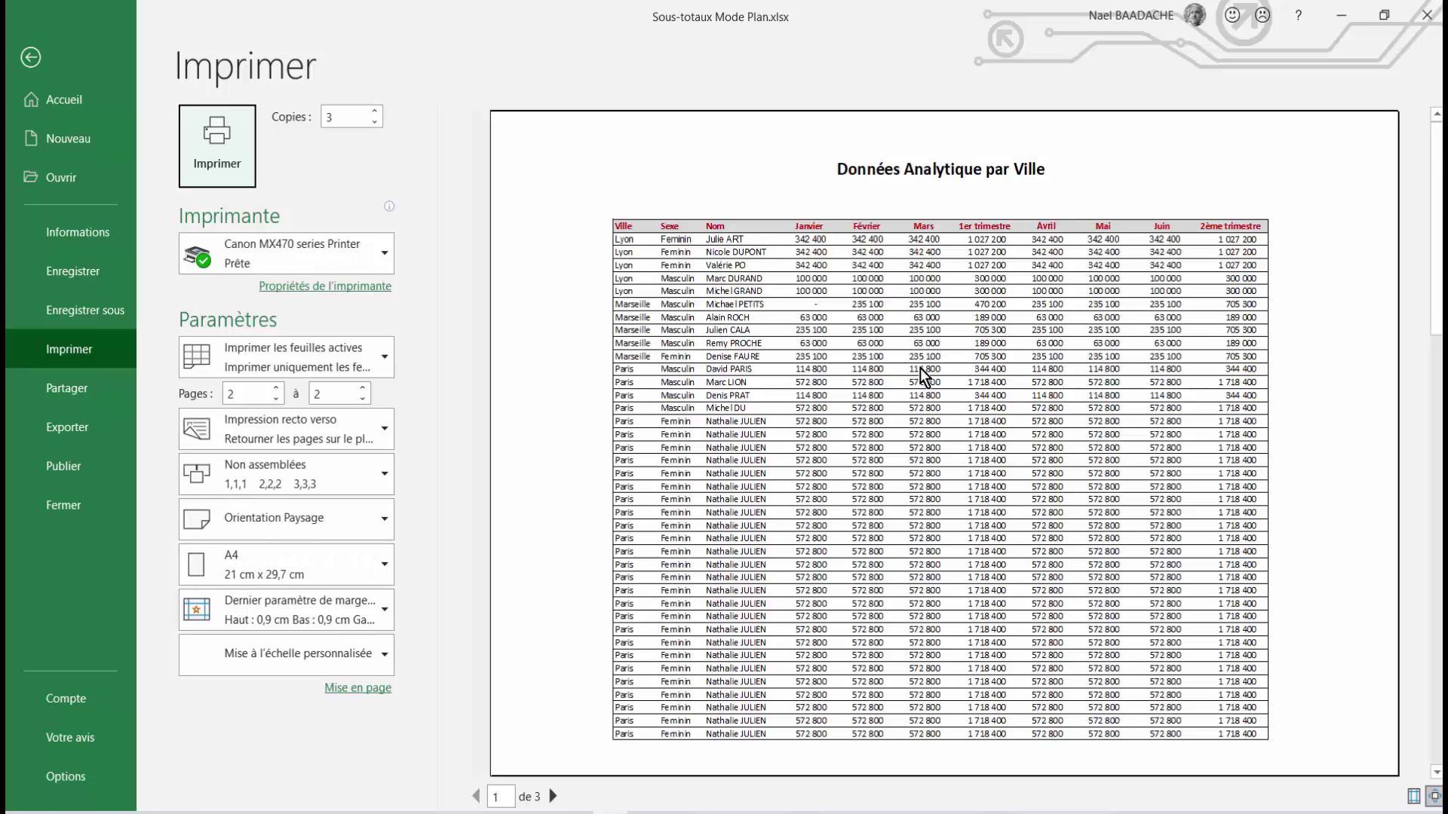
scroll(919, 368, "down", 1)
scroll(920, 367, "down", 1)
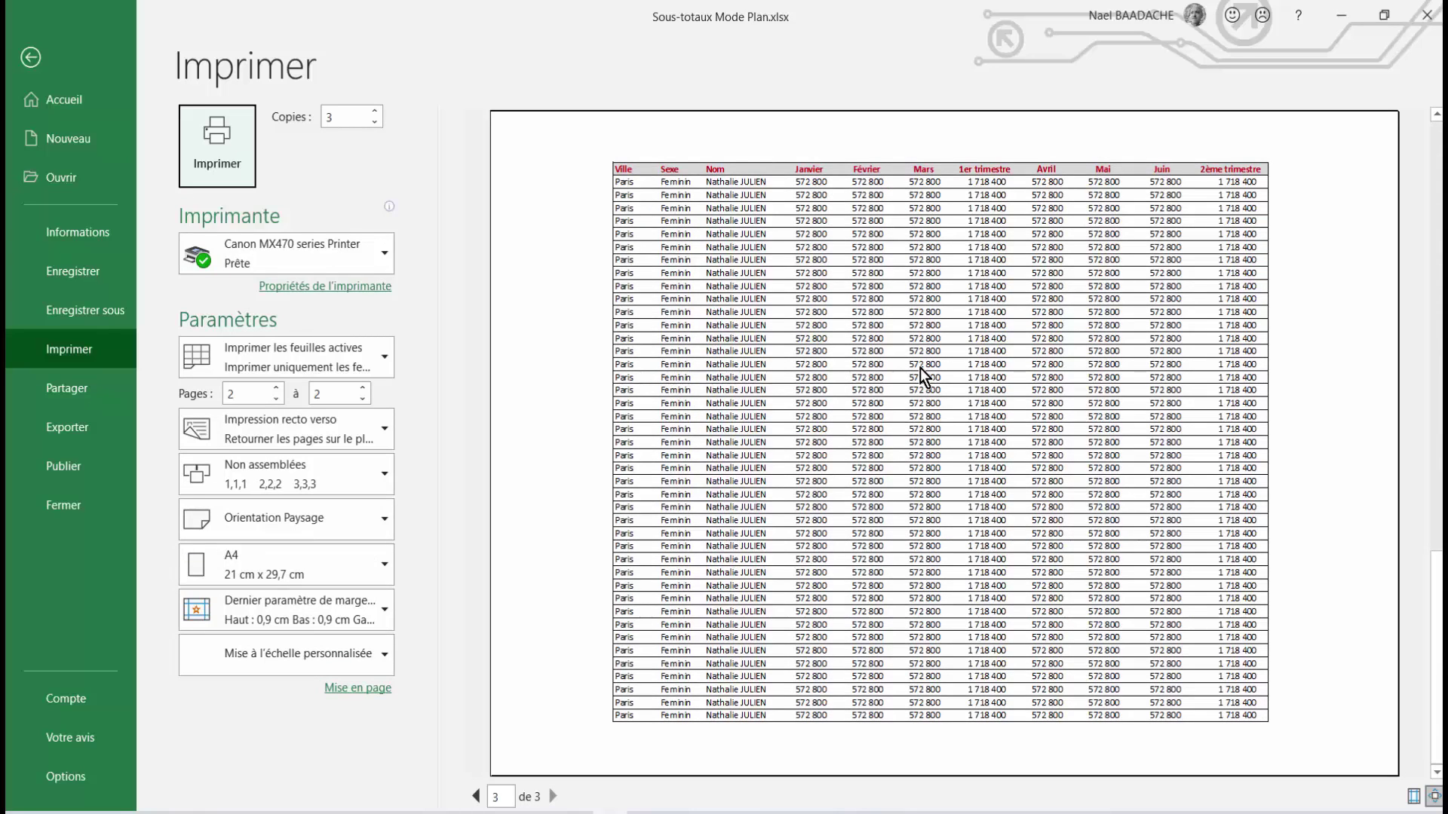
scroll(920, 368, "up", 2)
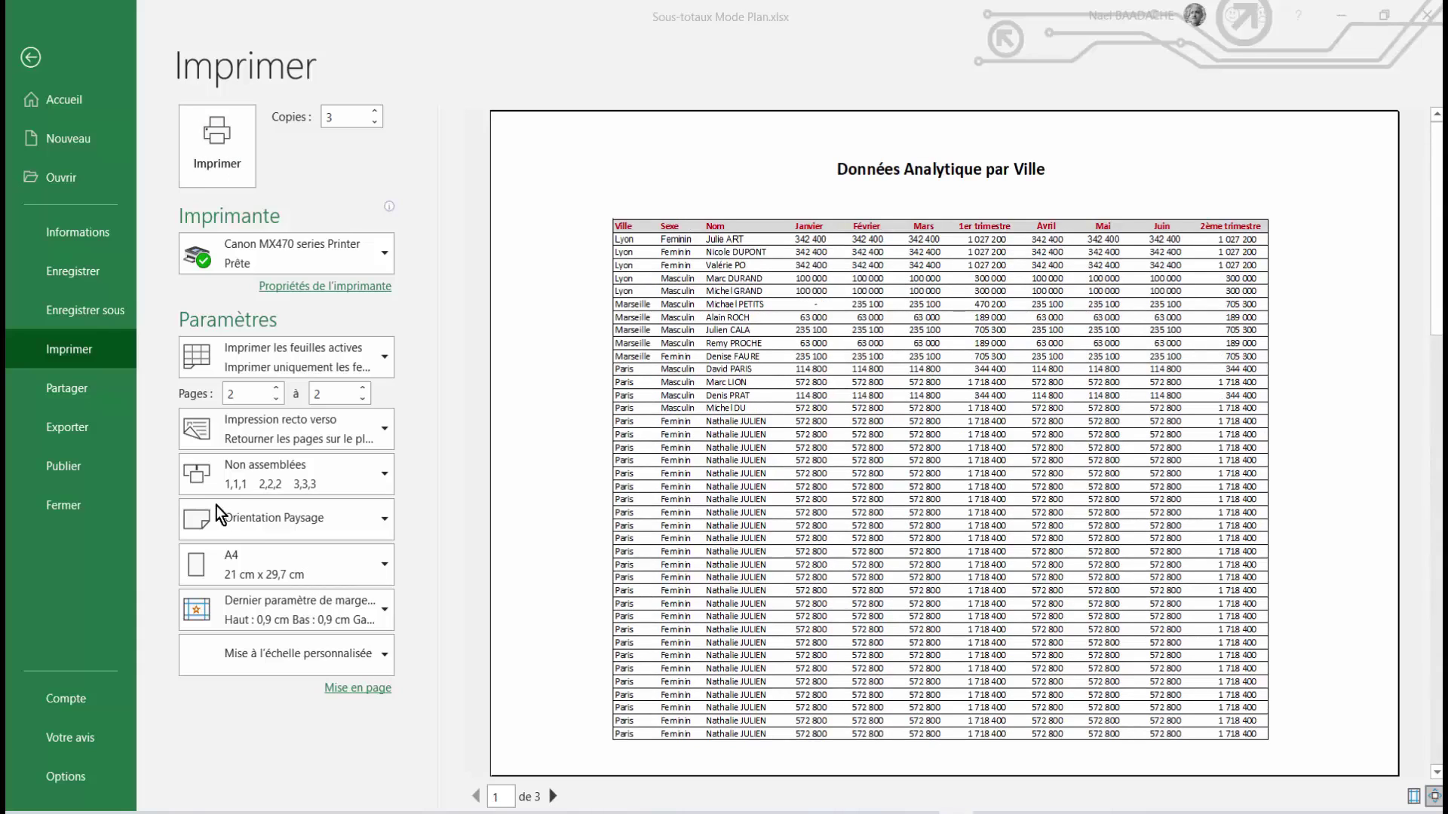
Start a custom header for the ModePlan sheet and enter the author's first name in its left section.
left_click(29, 57)
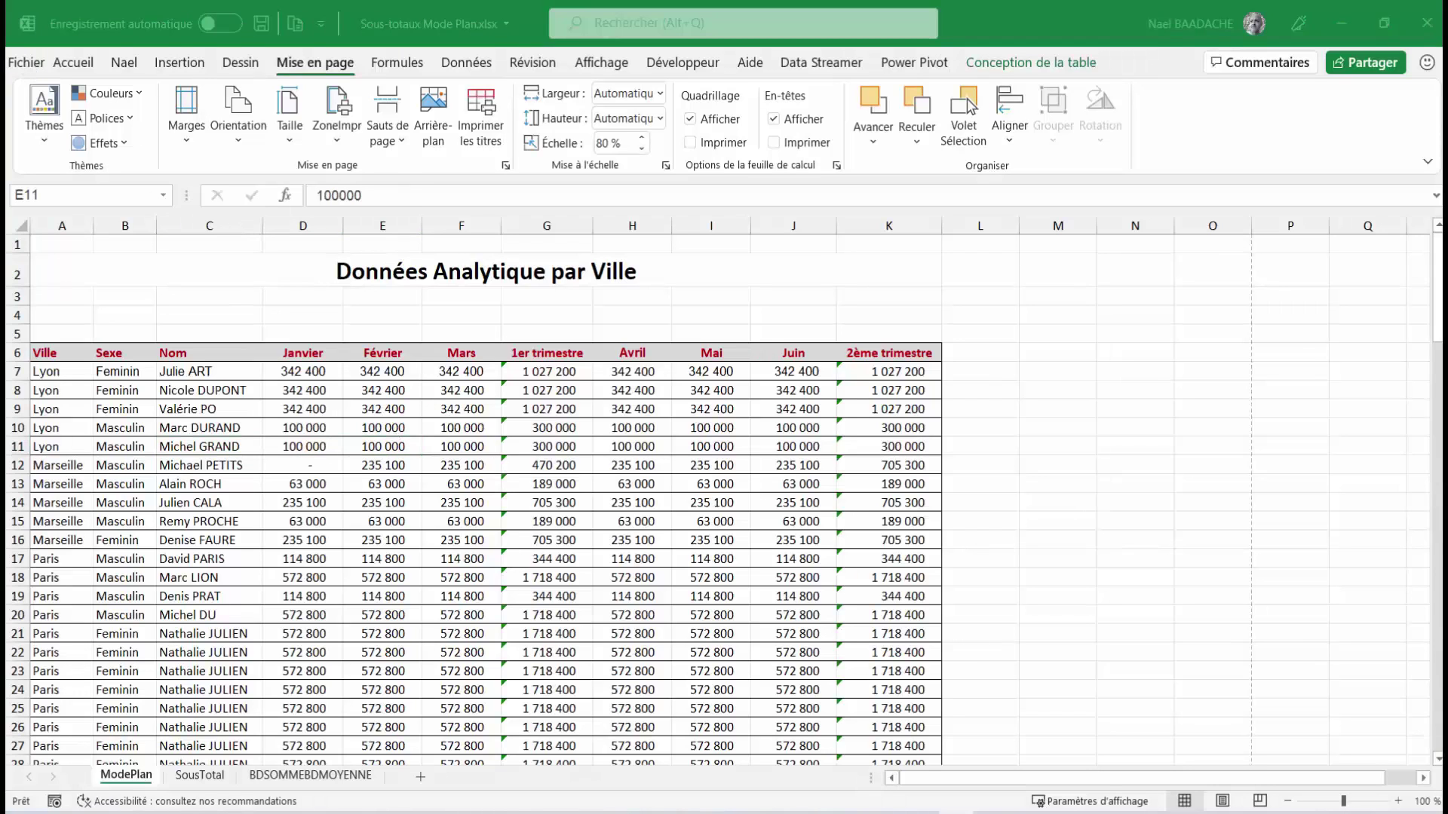
left_click(187, 146)
left_click(251, 524)
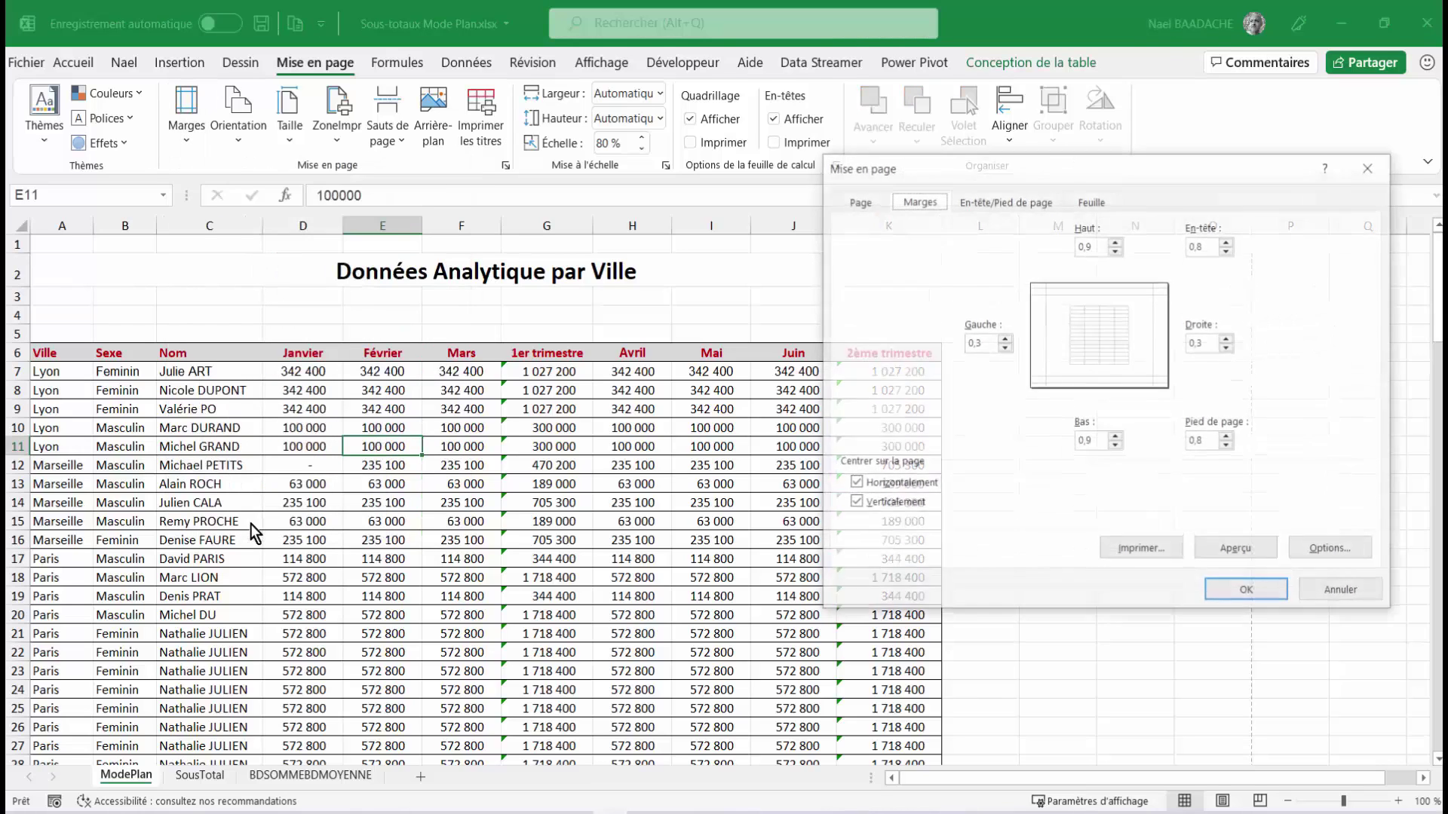
left_click(1020, 200)
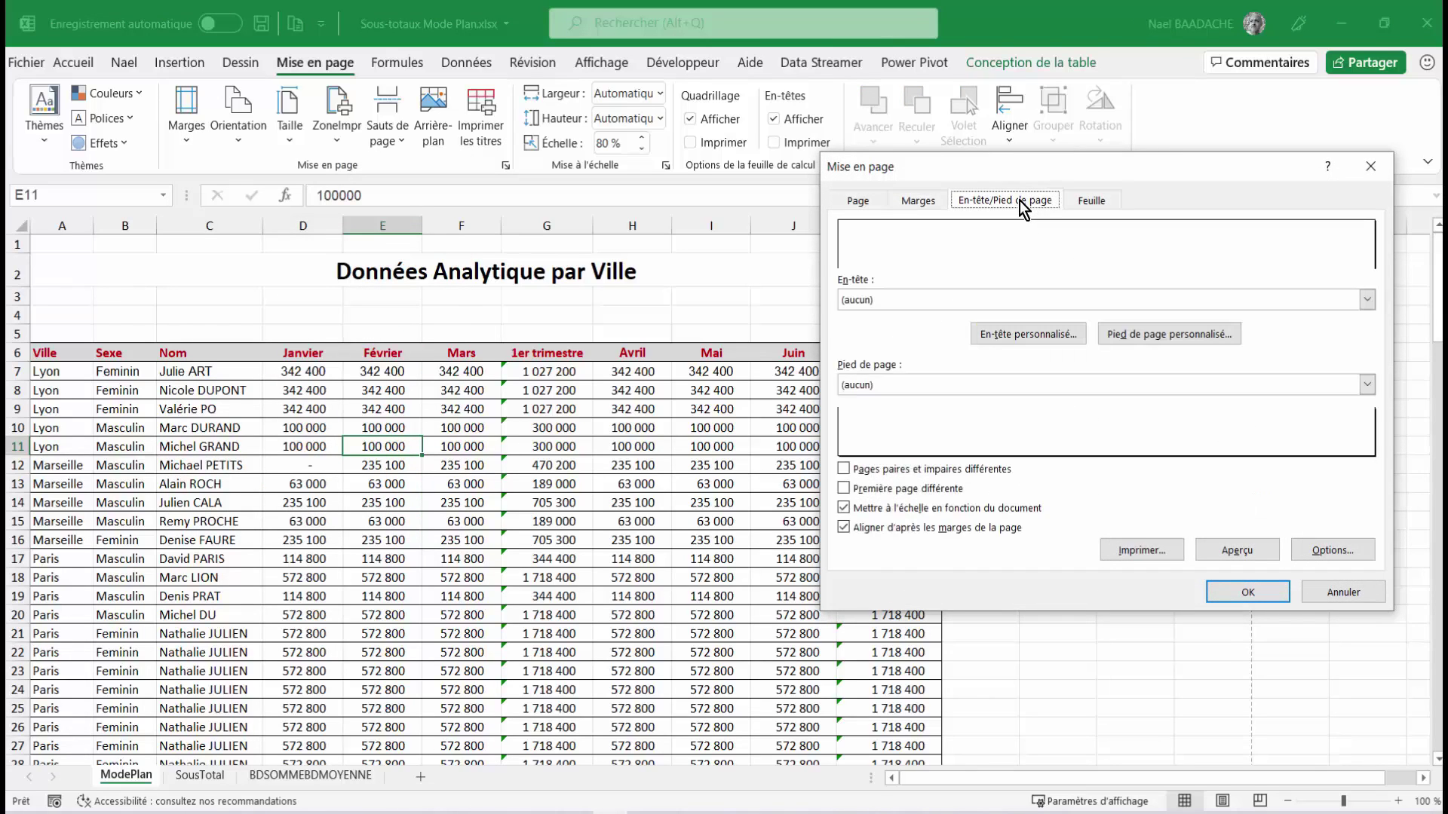
left_click(1030, 334)
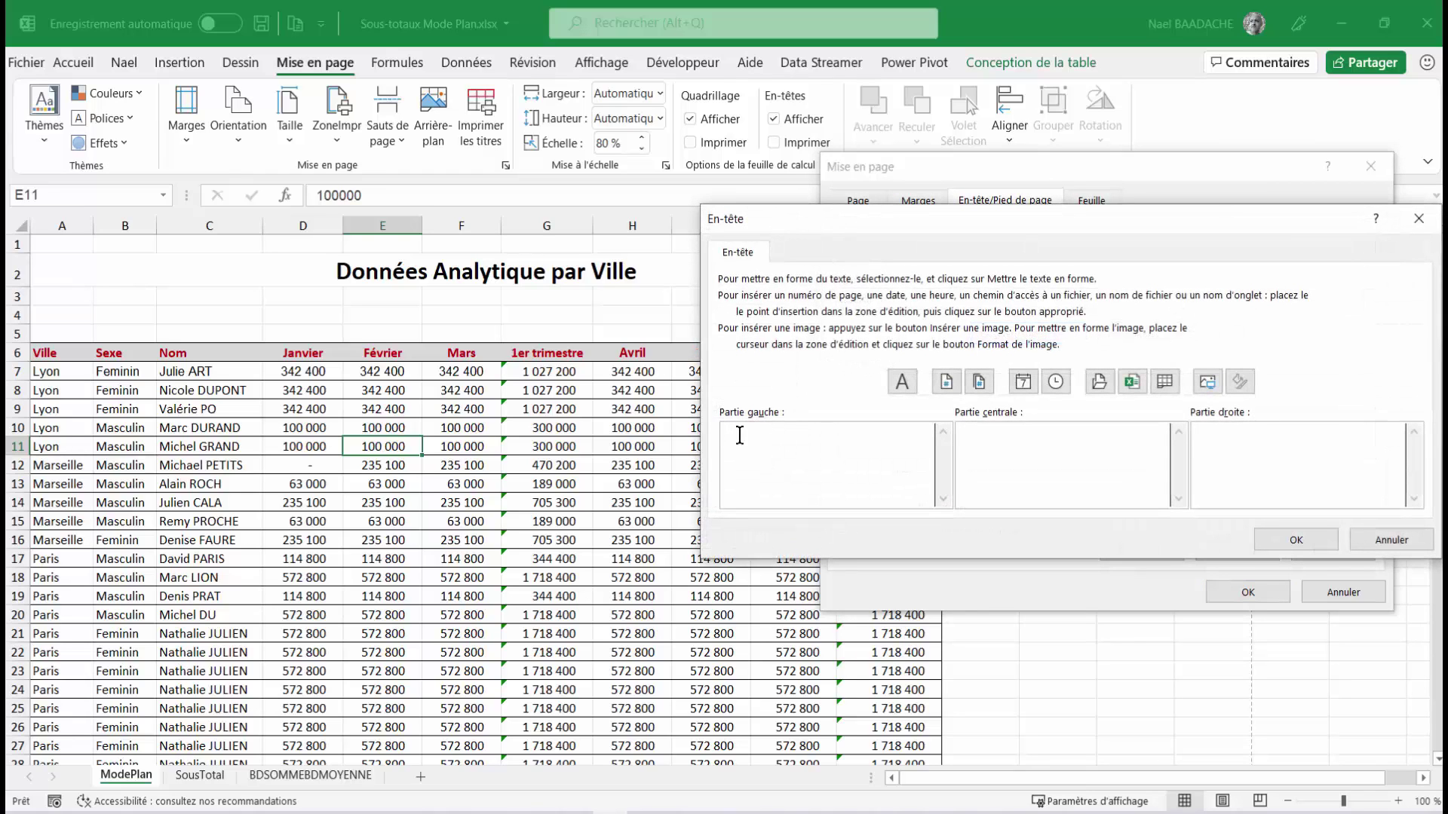
type("Nael")
Insert the page number over the total page count, &[Page]/&[Pages], in the header's right section and confirm the header.
left_click(1057, 448)
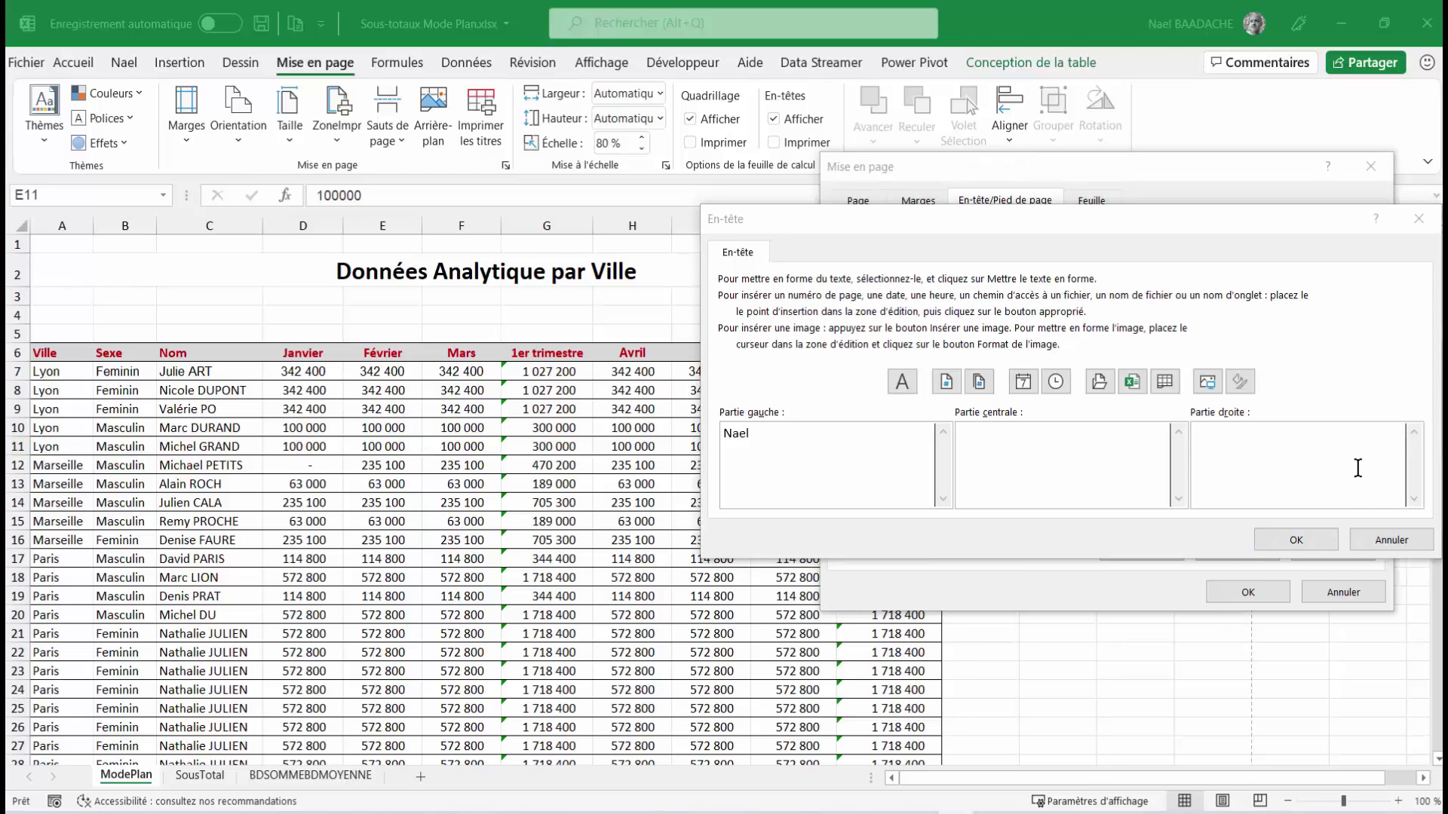
left_click(947, 382)
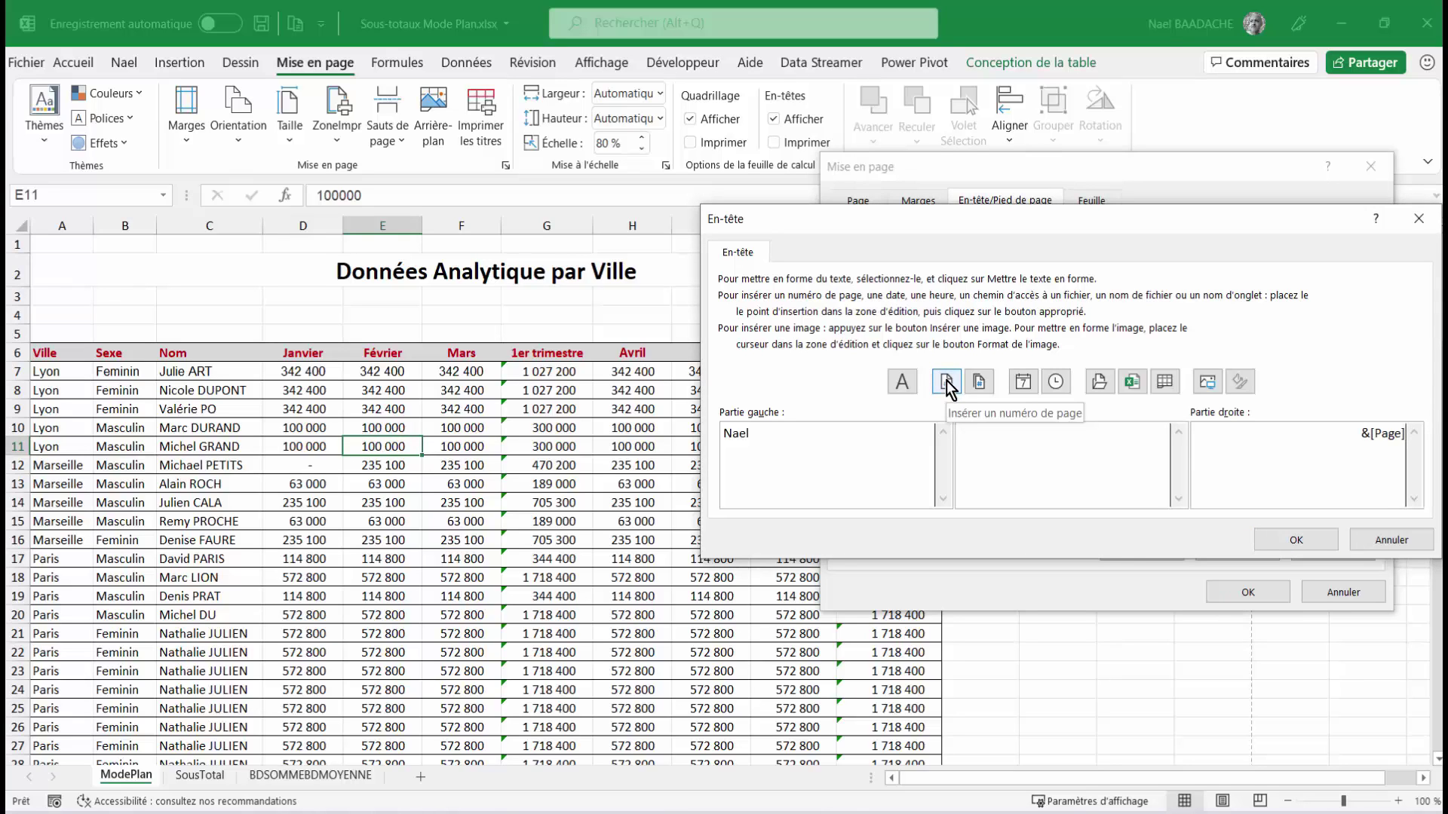
type("/")
left_click(981, 381)
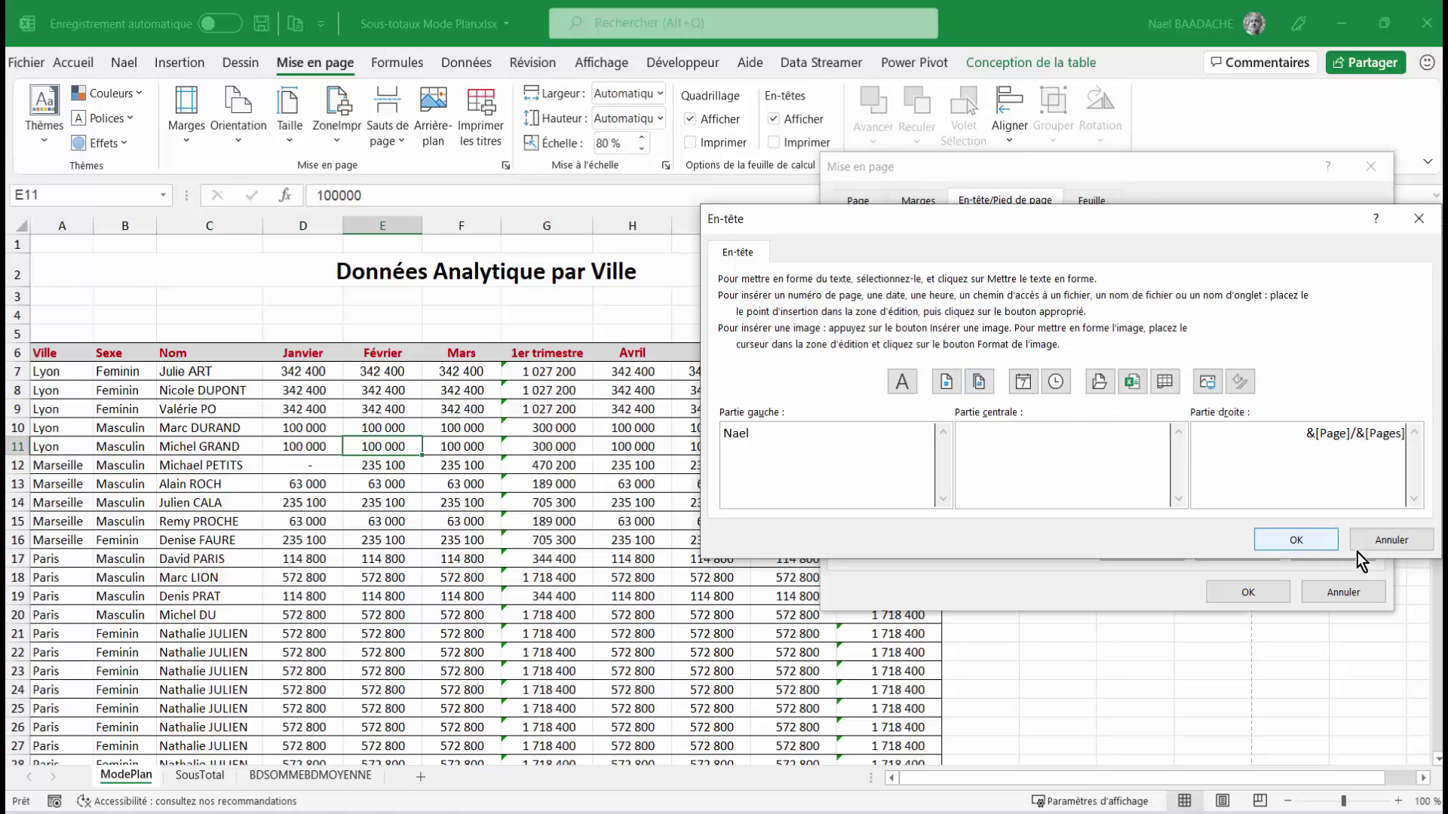
left_click(1295, 540)
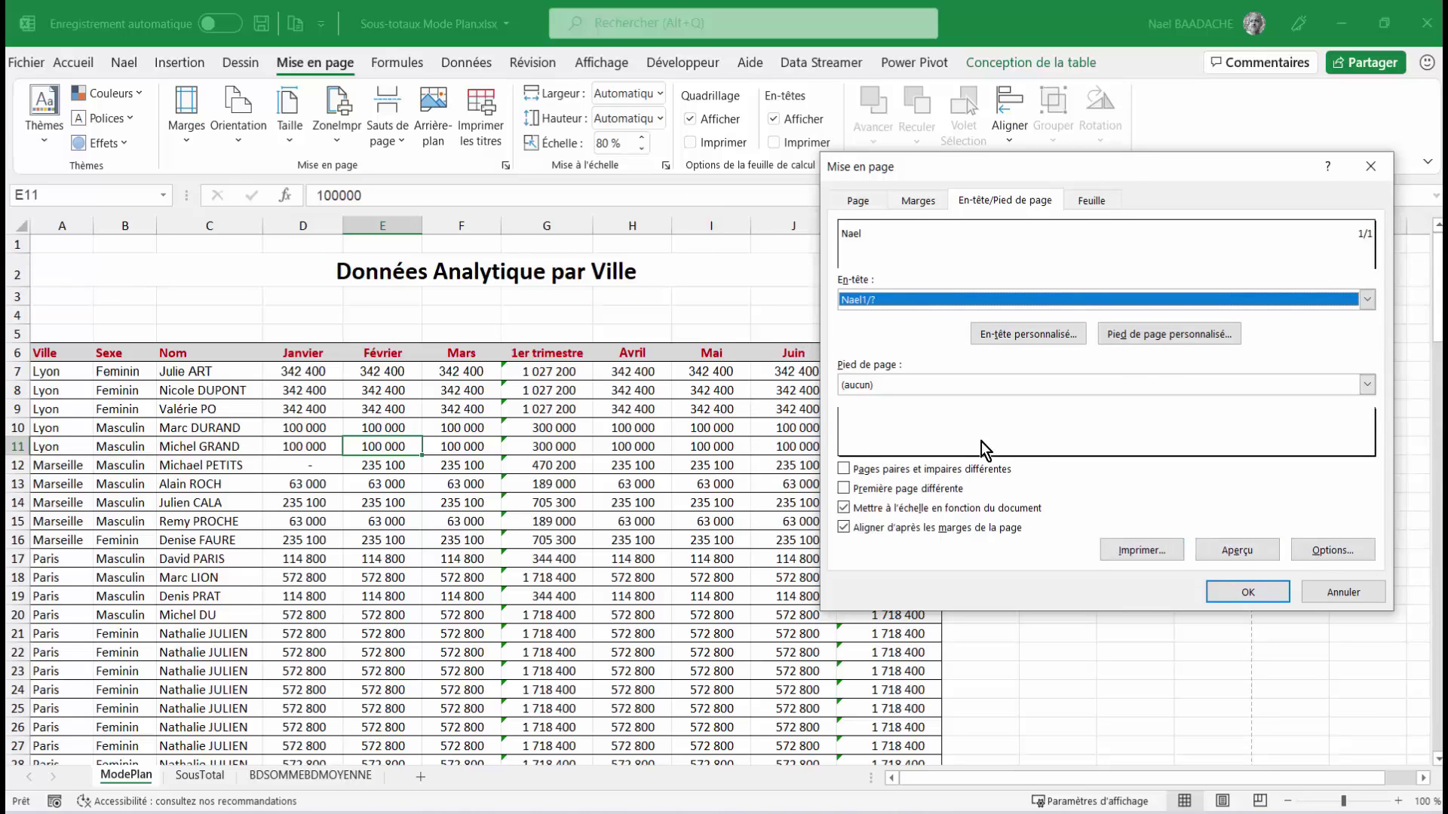
Create a custom footer whose left section contains the file name and sheet name codes, &[Fichier]&[Onglet].
left_click(1161, 333)
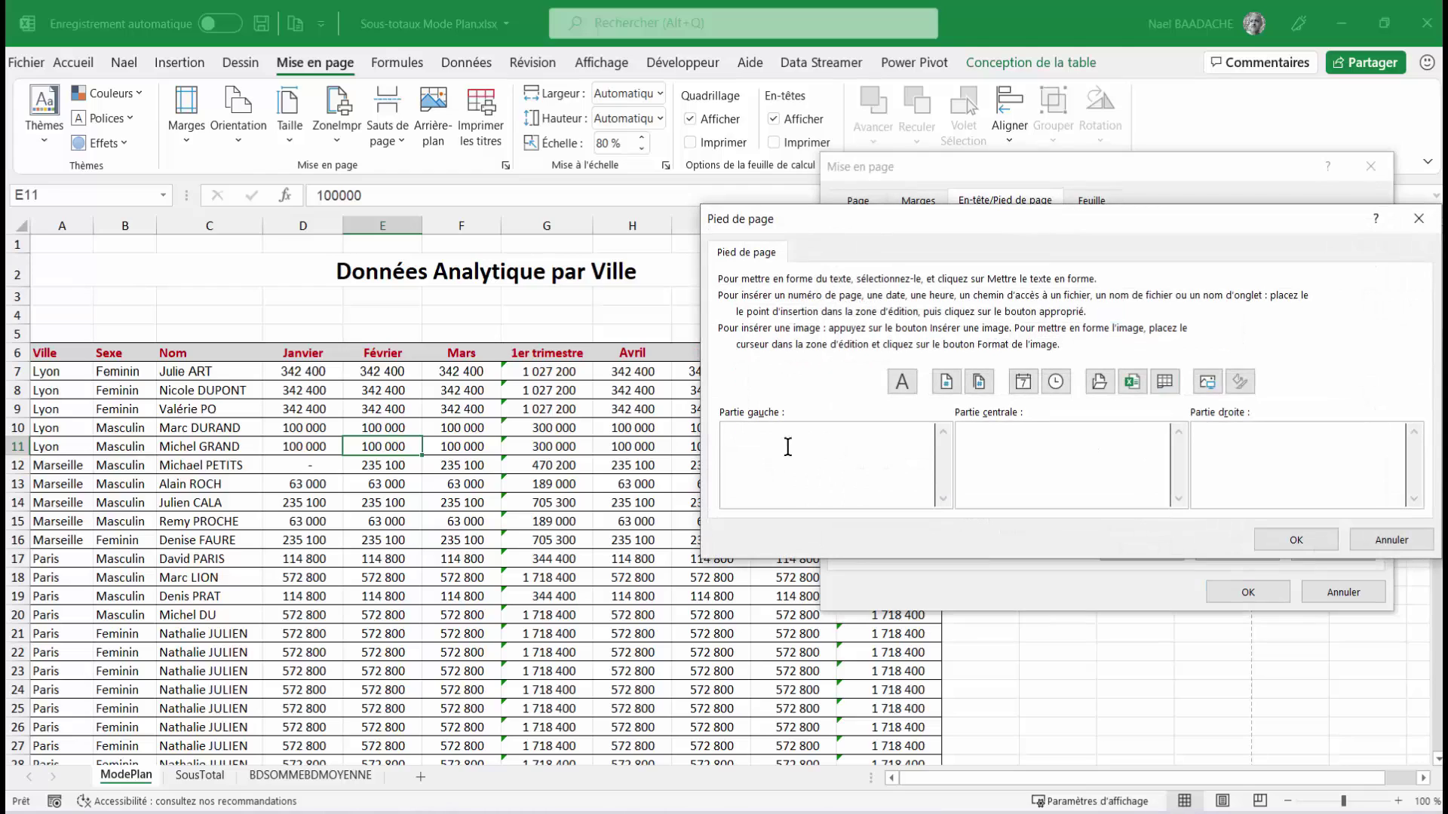
left_click(1130, 383)
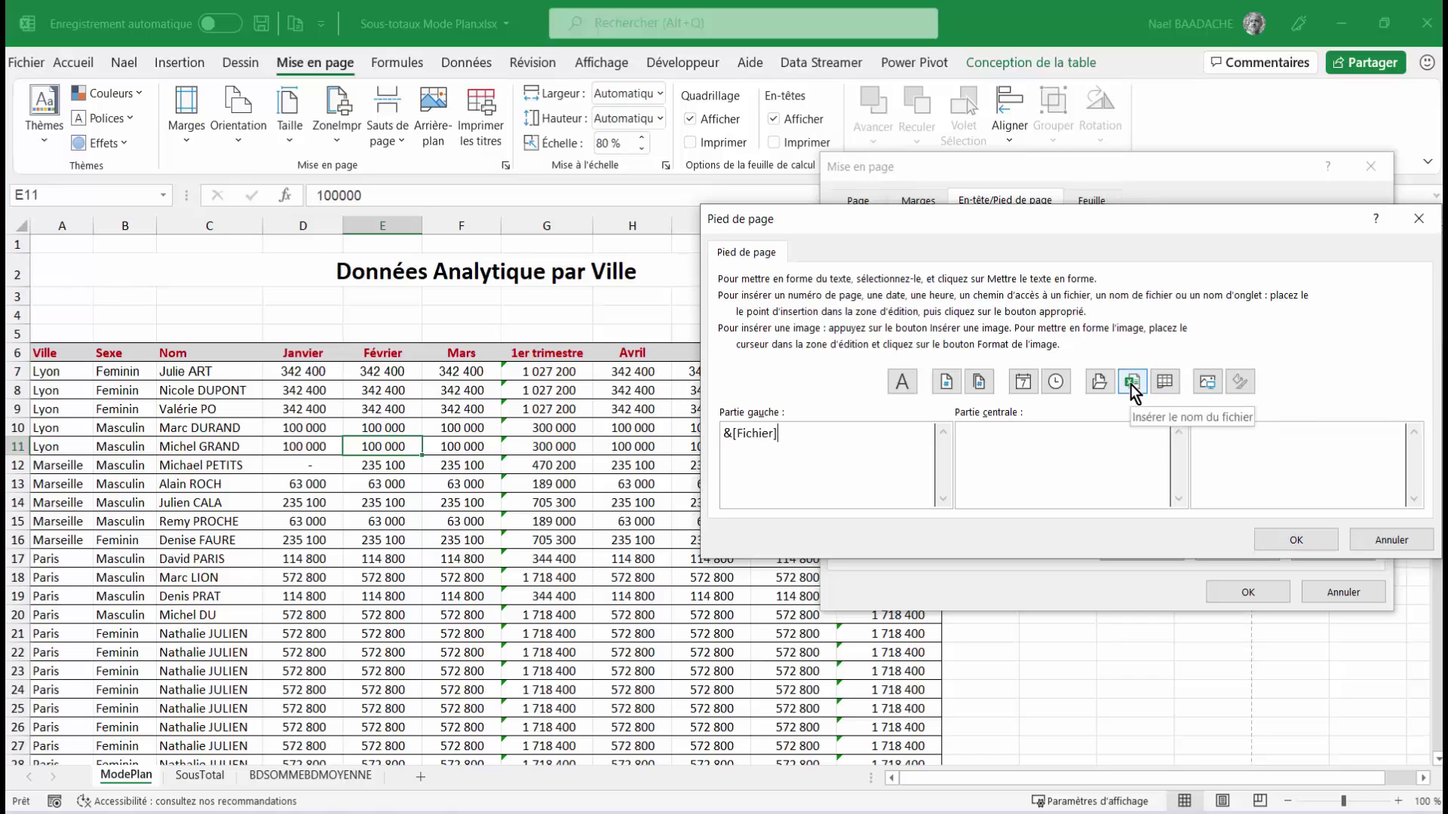
left_click(1167, 386)
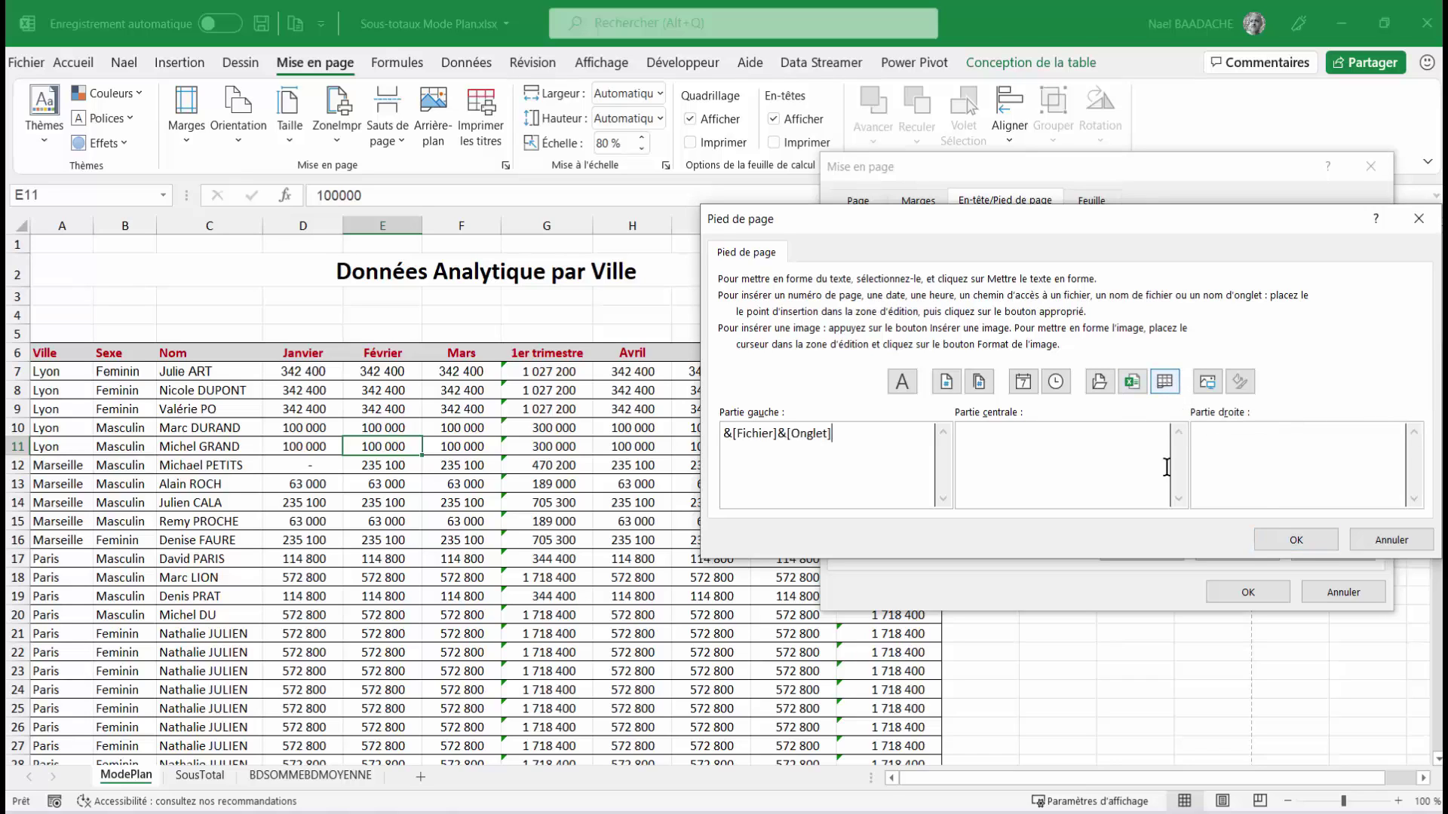
left_click(1293, 542)
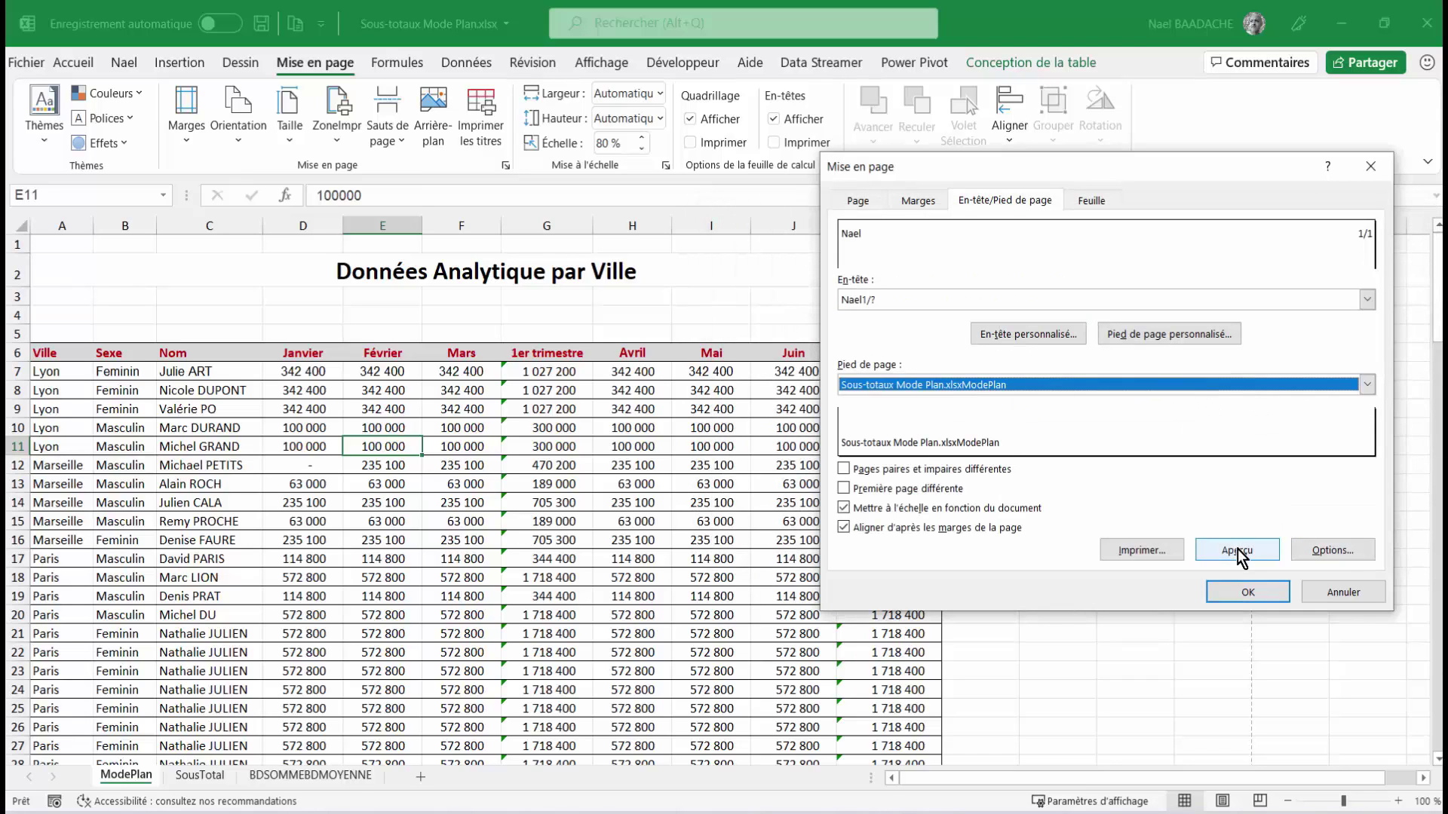
Check the new header and footer on every page of the print preview, then return to the sheet.
left_click(1237, 549)
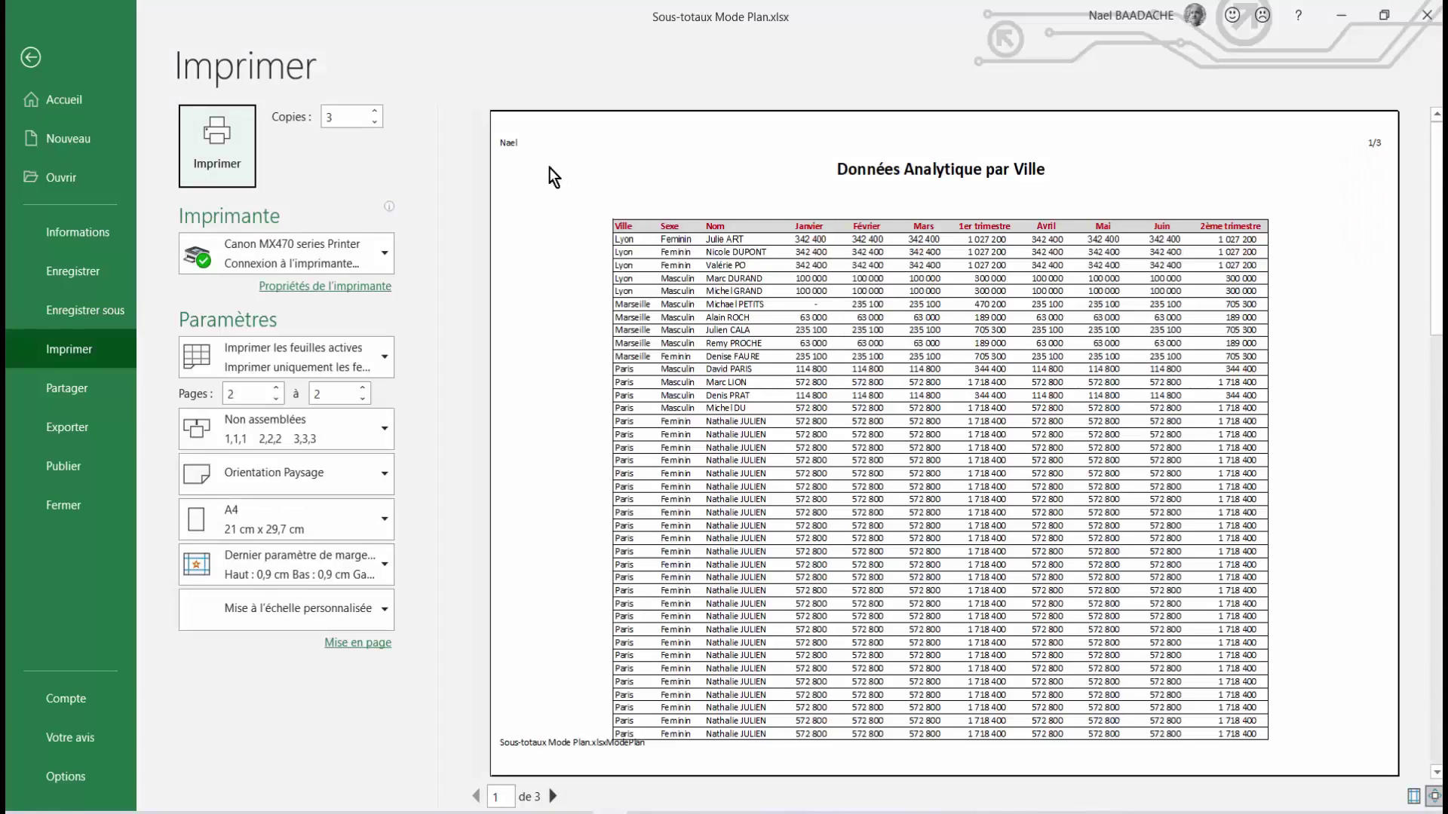
left_click(1434, 796)
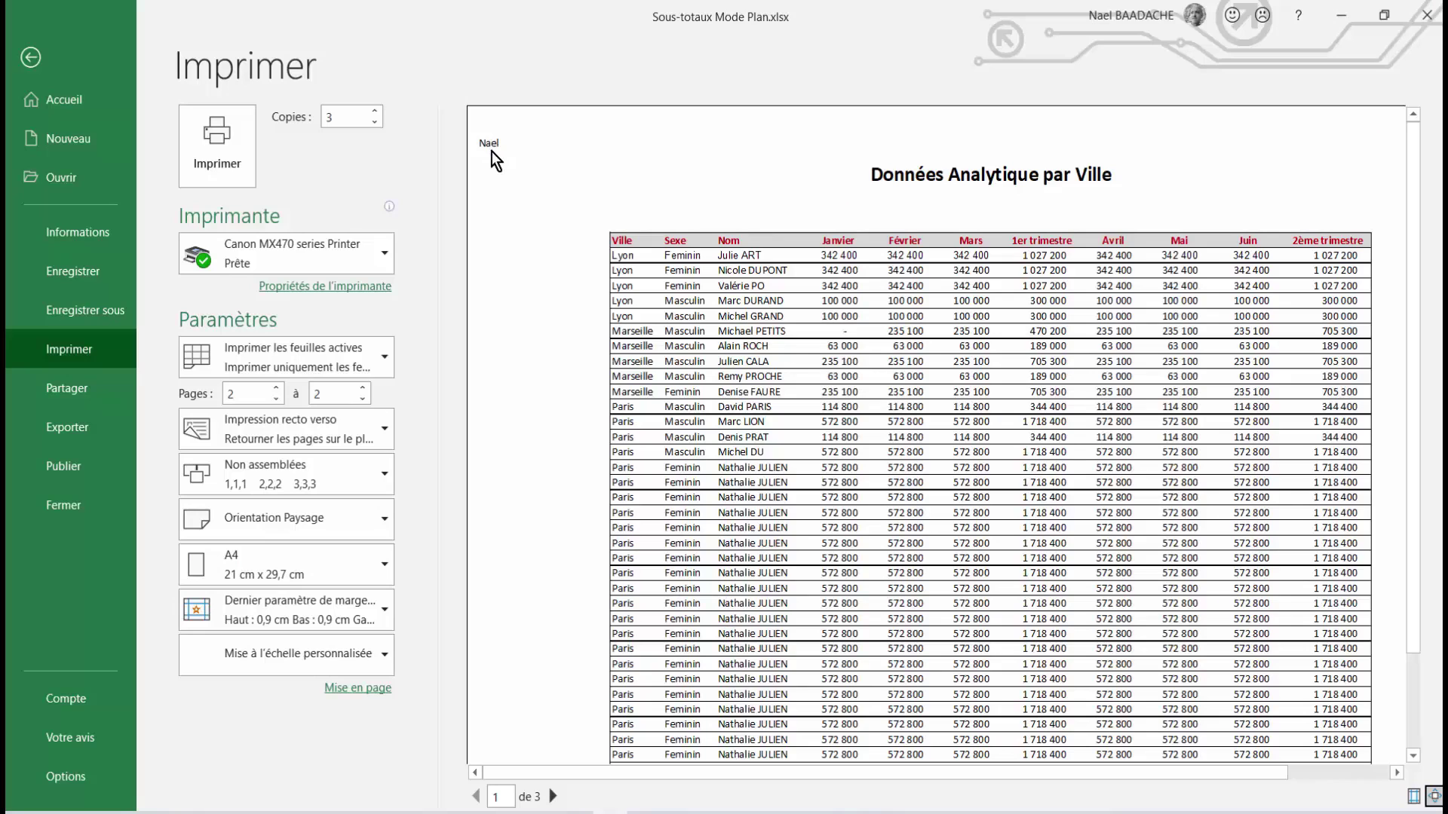
scroll(1272, 639, "down", 3)
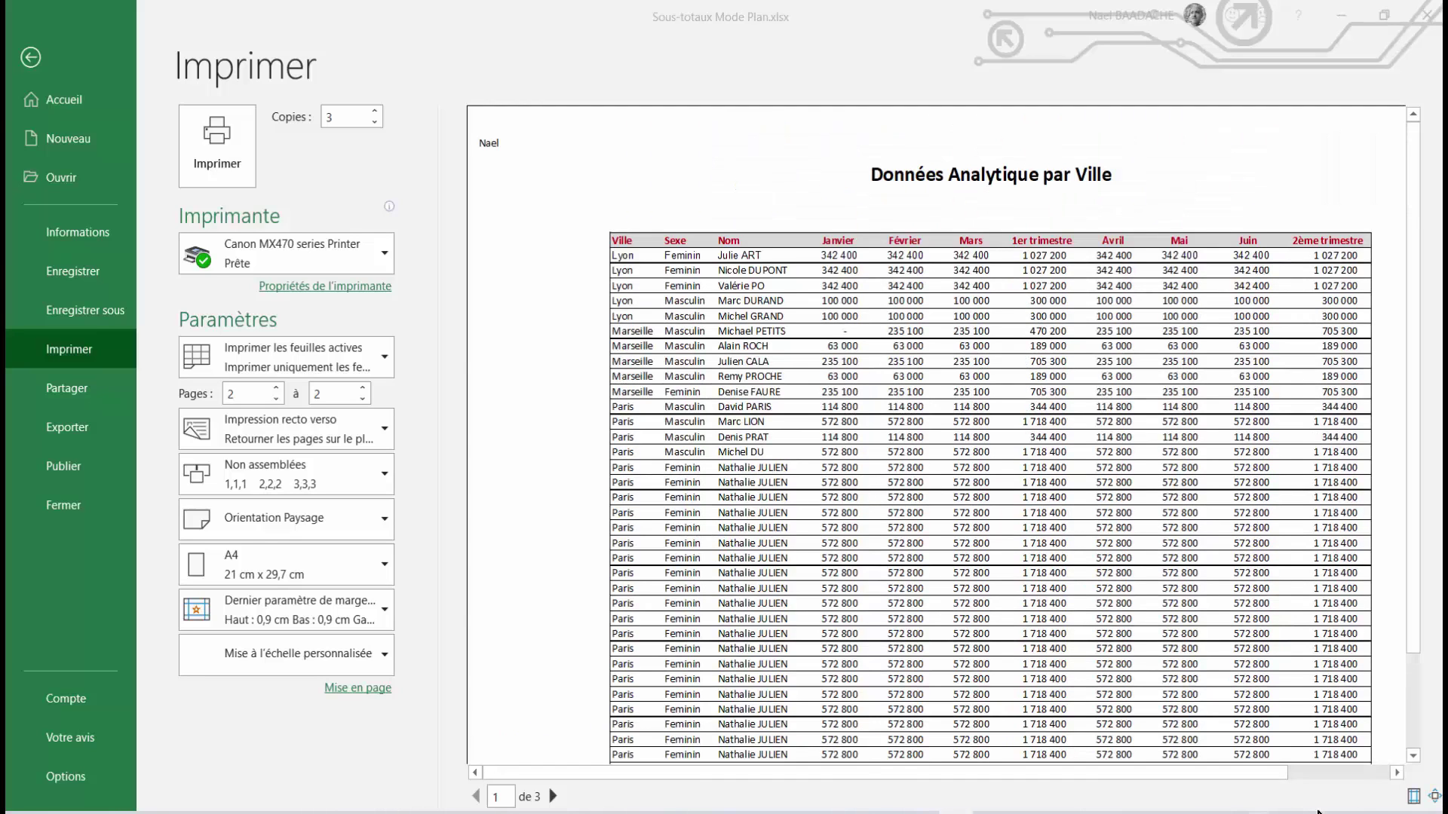
left_click(1431, 797)
left_click(1432, 799)
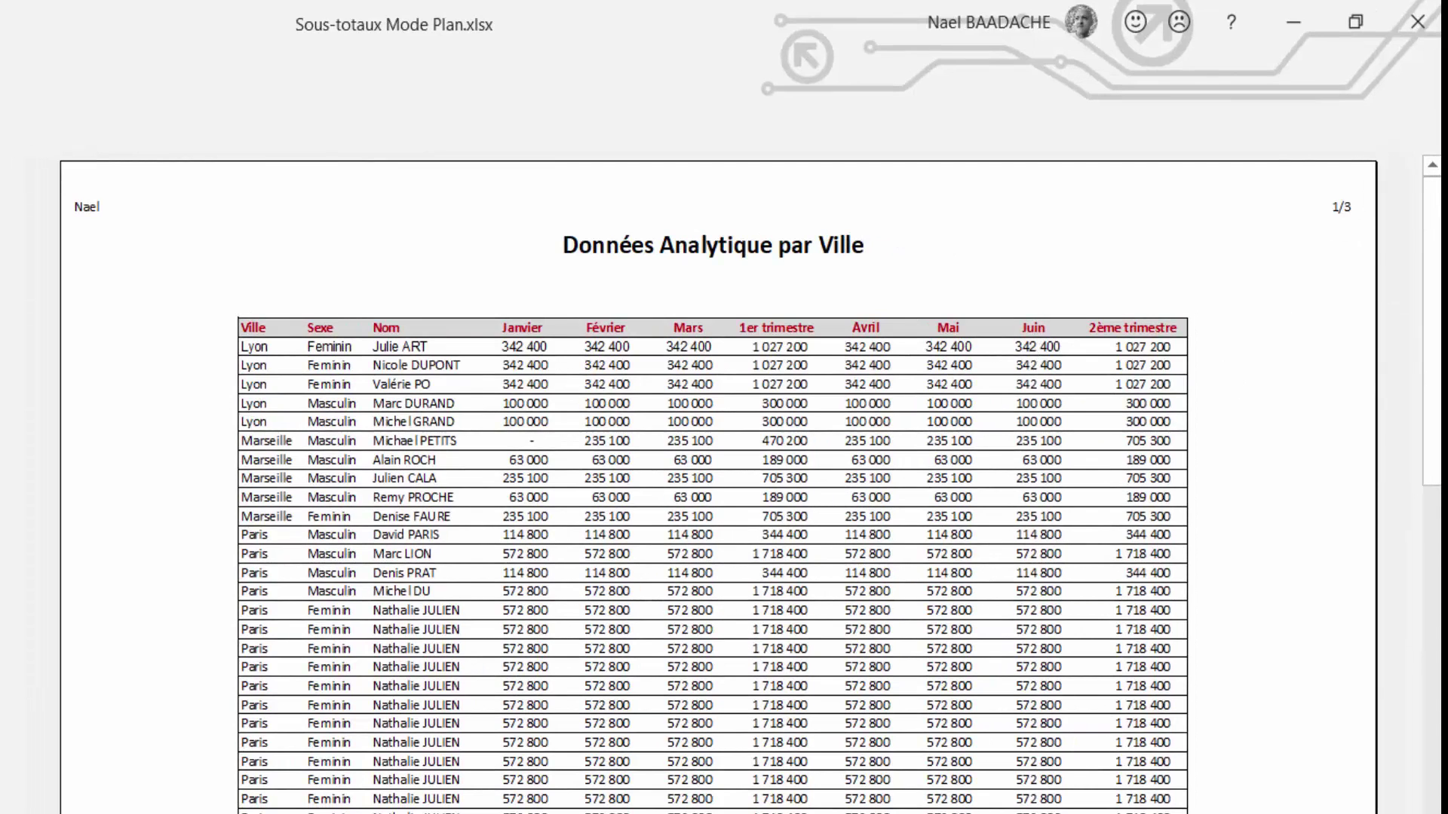
scroll(713, 497, "down", 1)
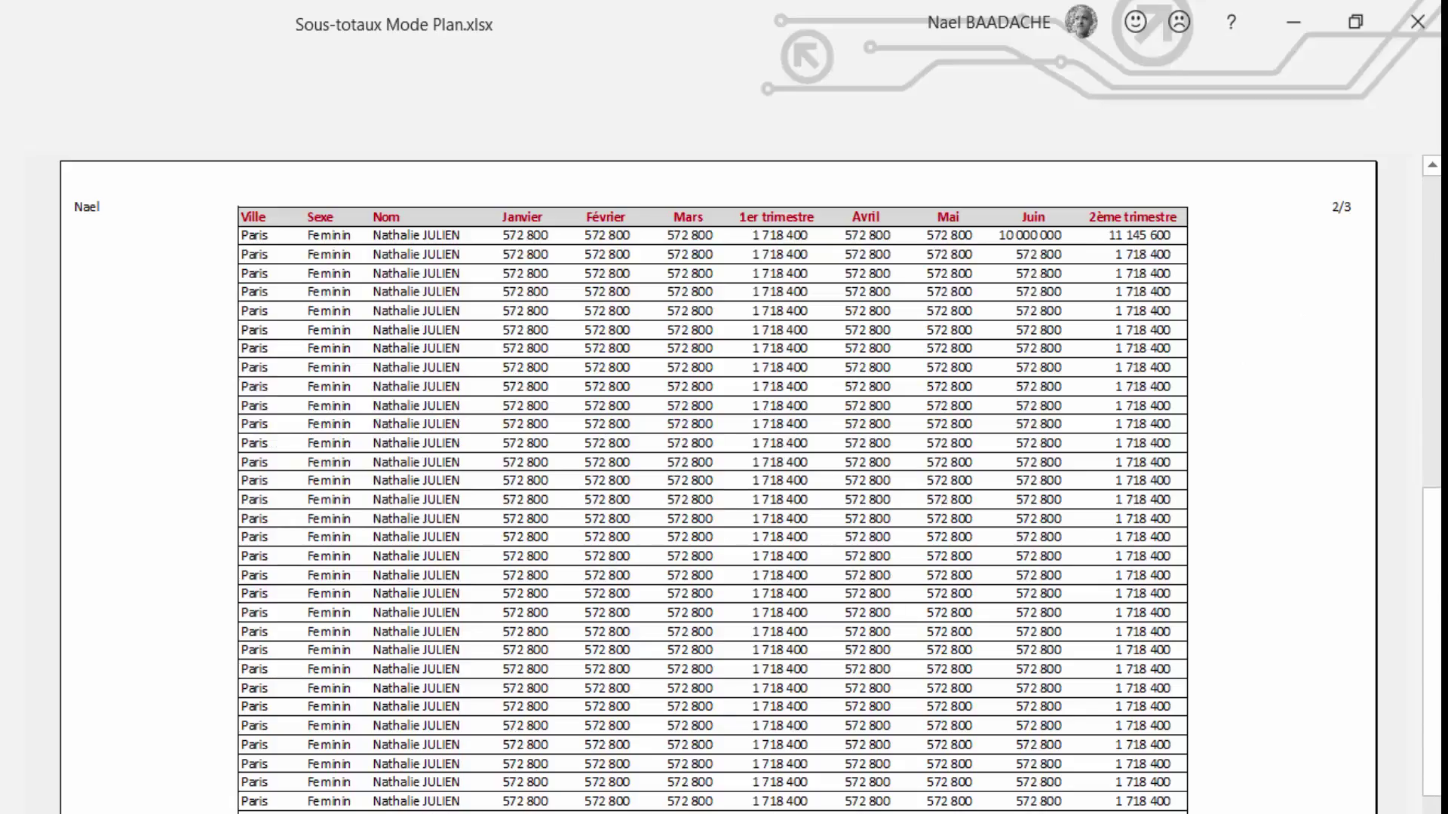
scroll(1318, 558, "down", 1)
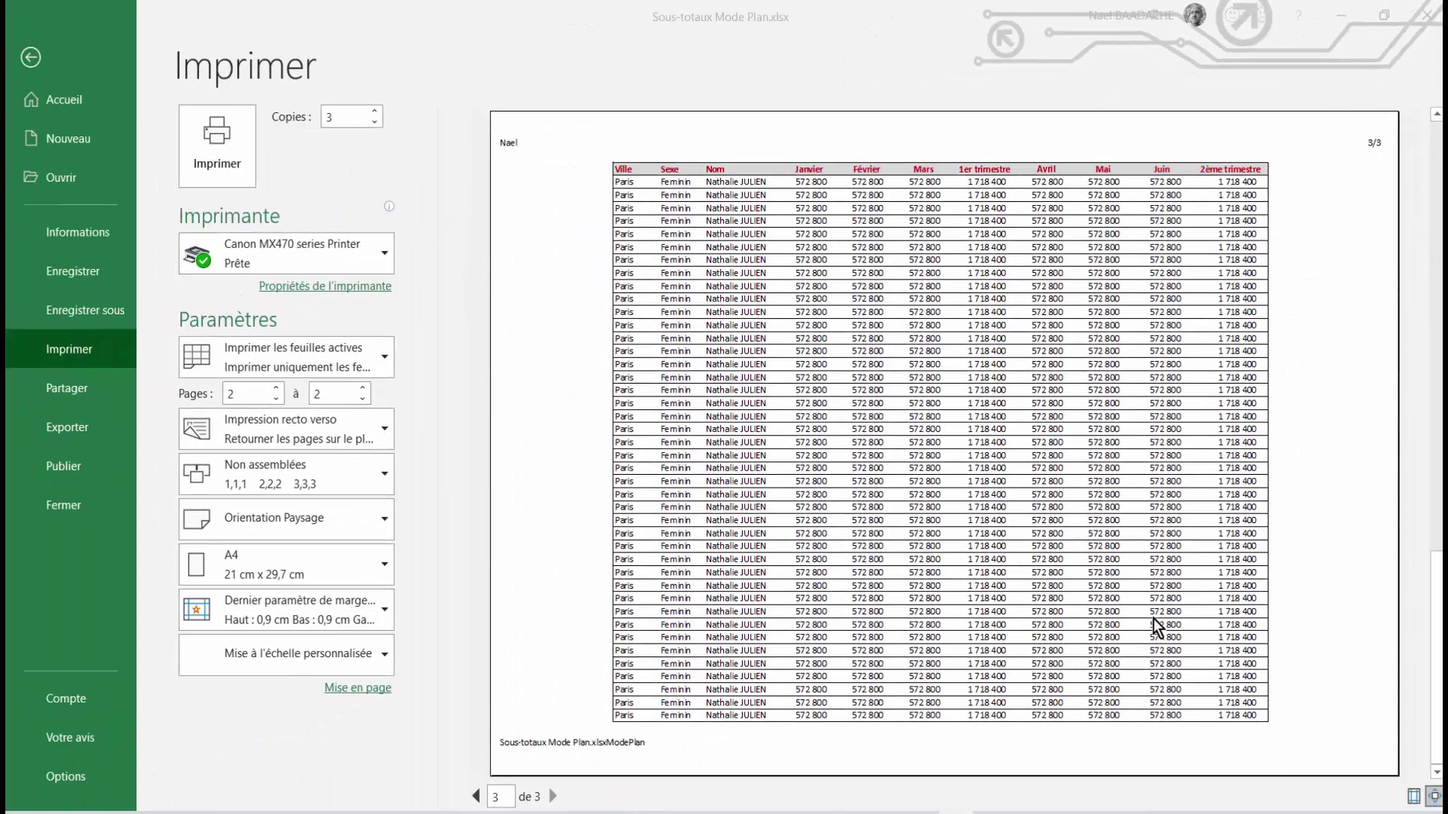
left_click(30, 58)
Hide the gridlines of the ModePlan sheet and select an empty cell beside the table.
left_click(439, 579)
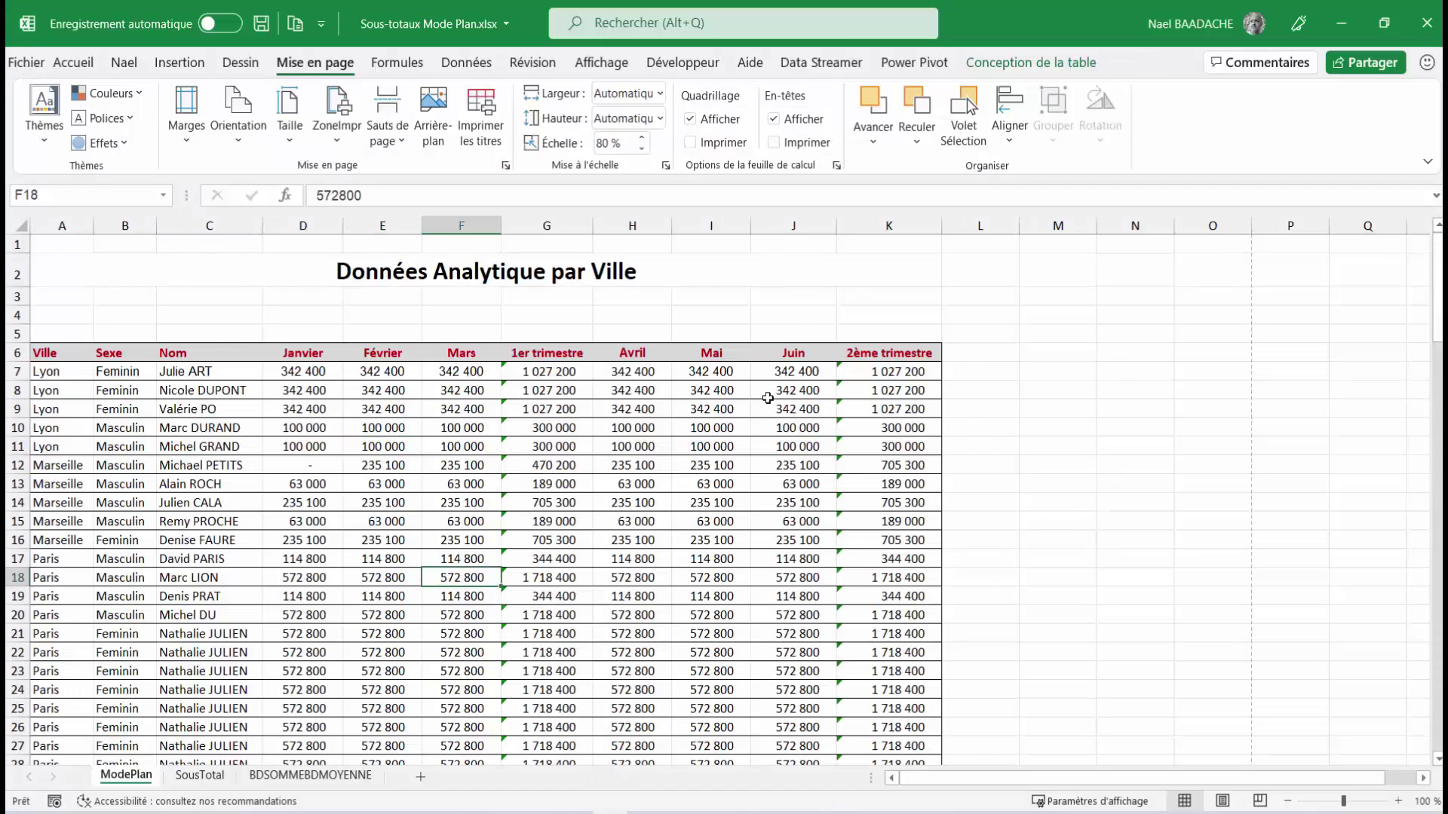
left_click(620, 461)
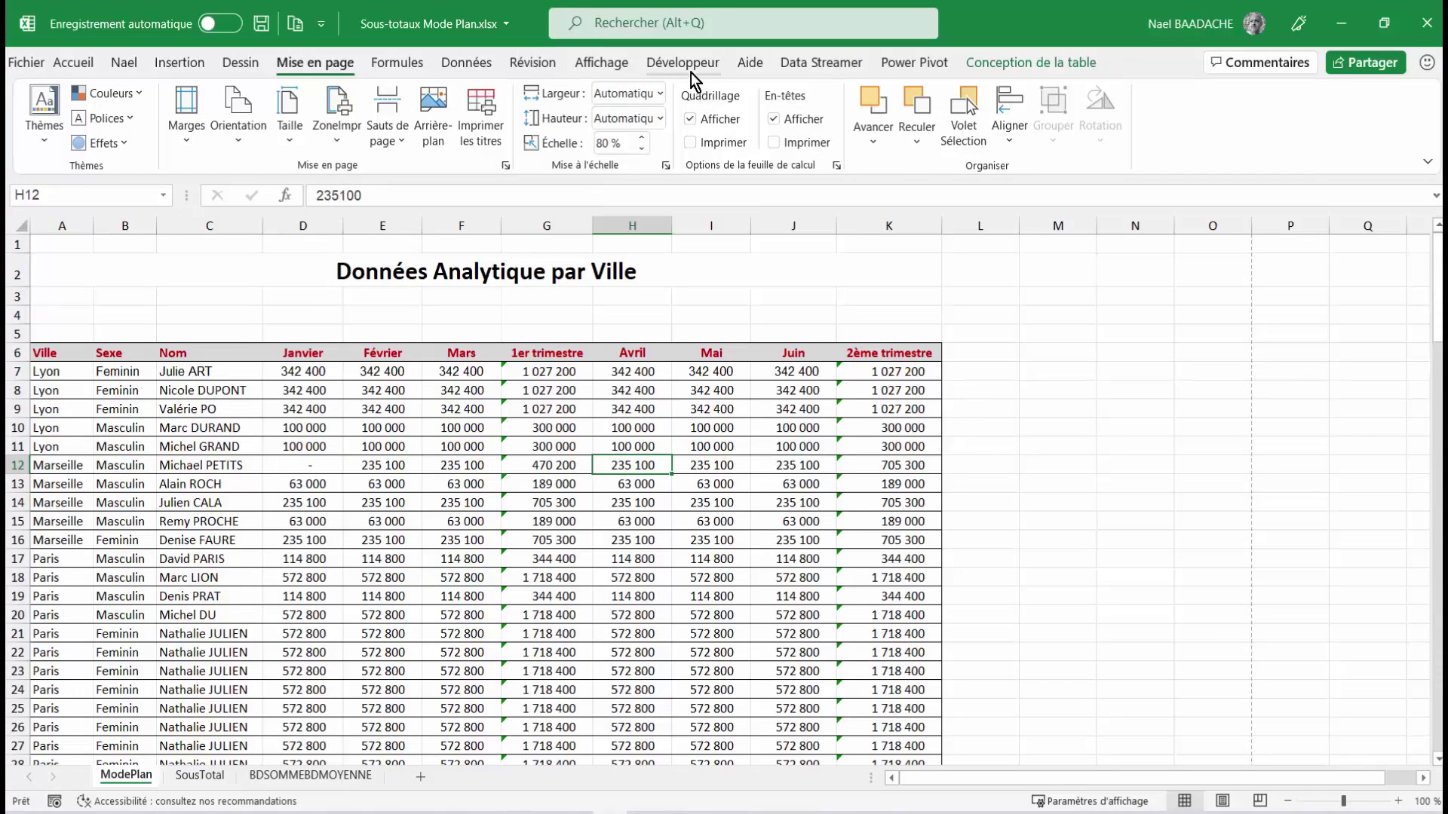
left_click(623, 66)
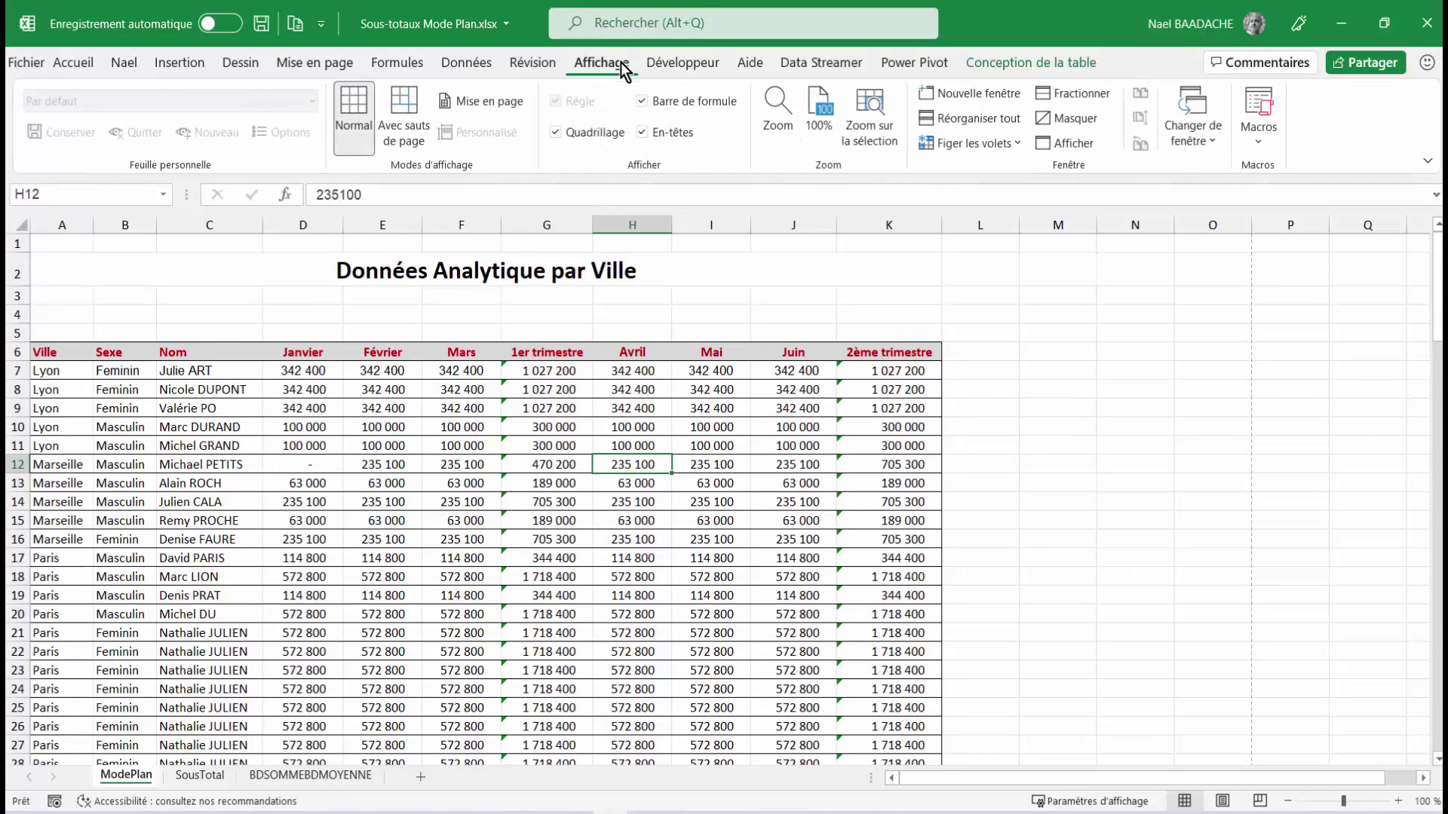
left_click(558, 135)
left_click(462, 558)
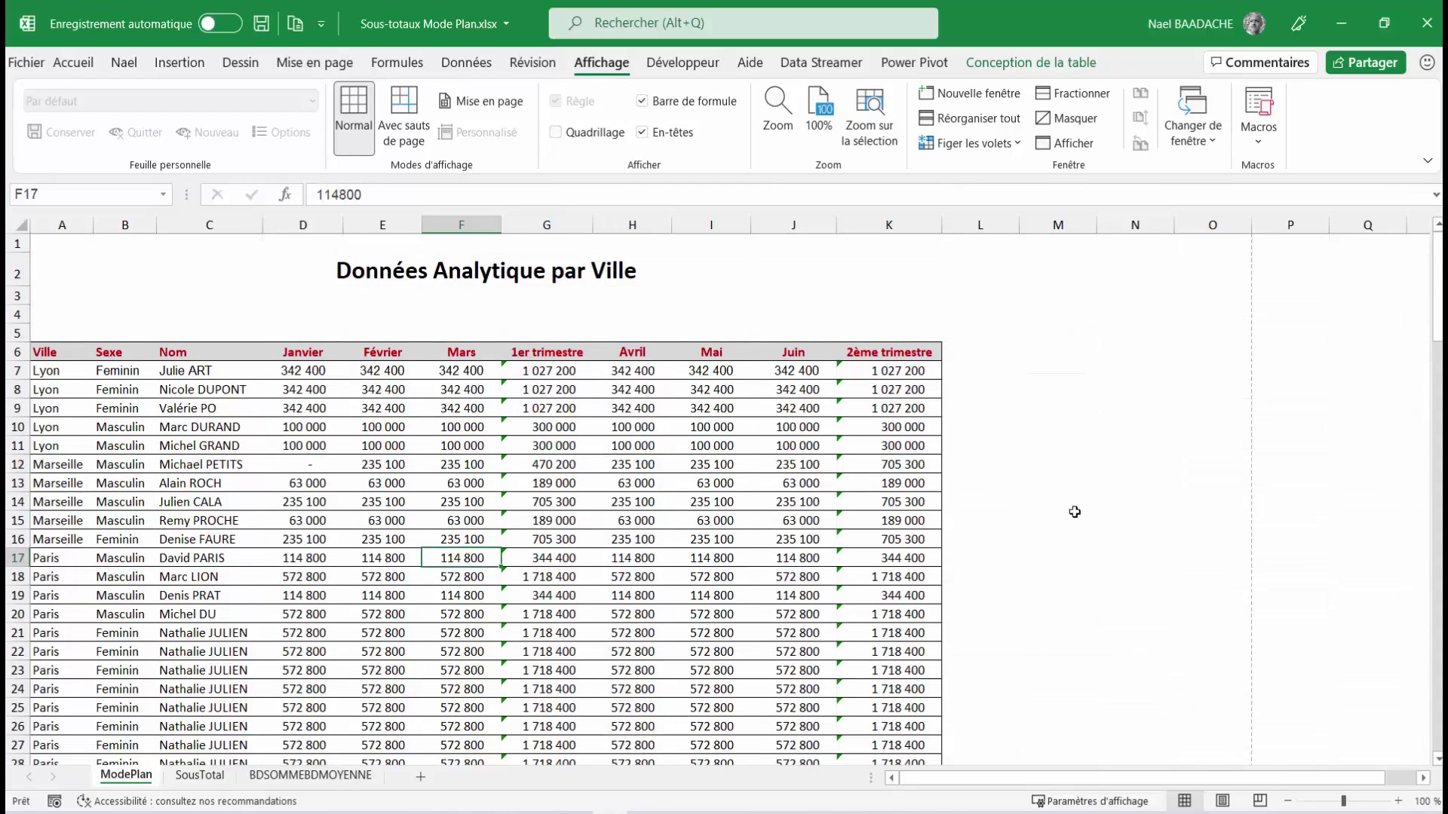
left_click(1102, 447)
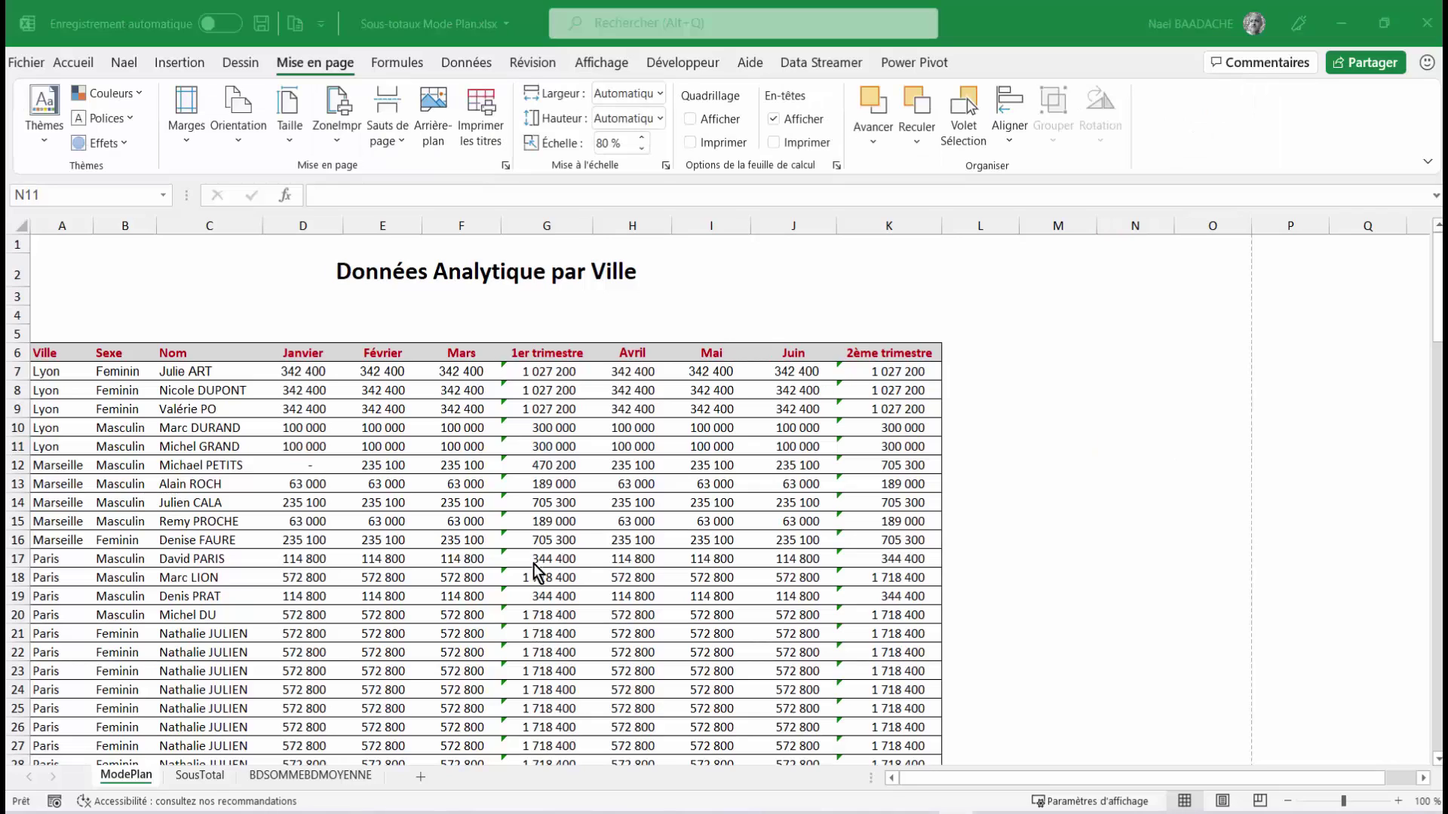
Search Bing images for "bureau" and insert the dark wooden writing desk picture as the sheet background.
left_click(469, 503)
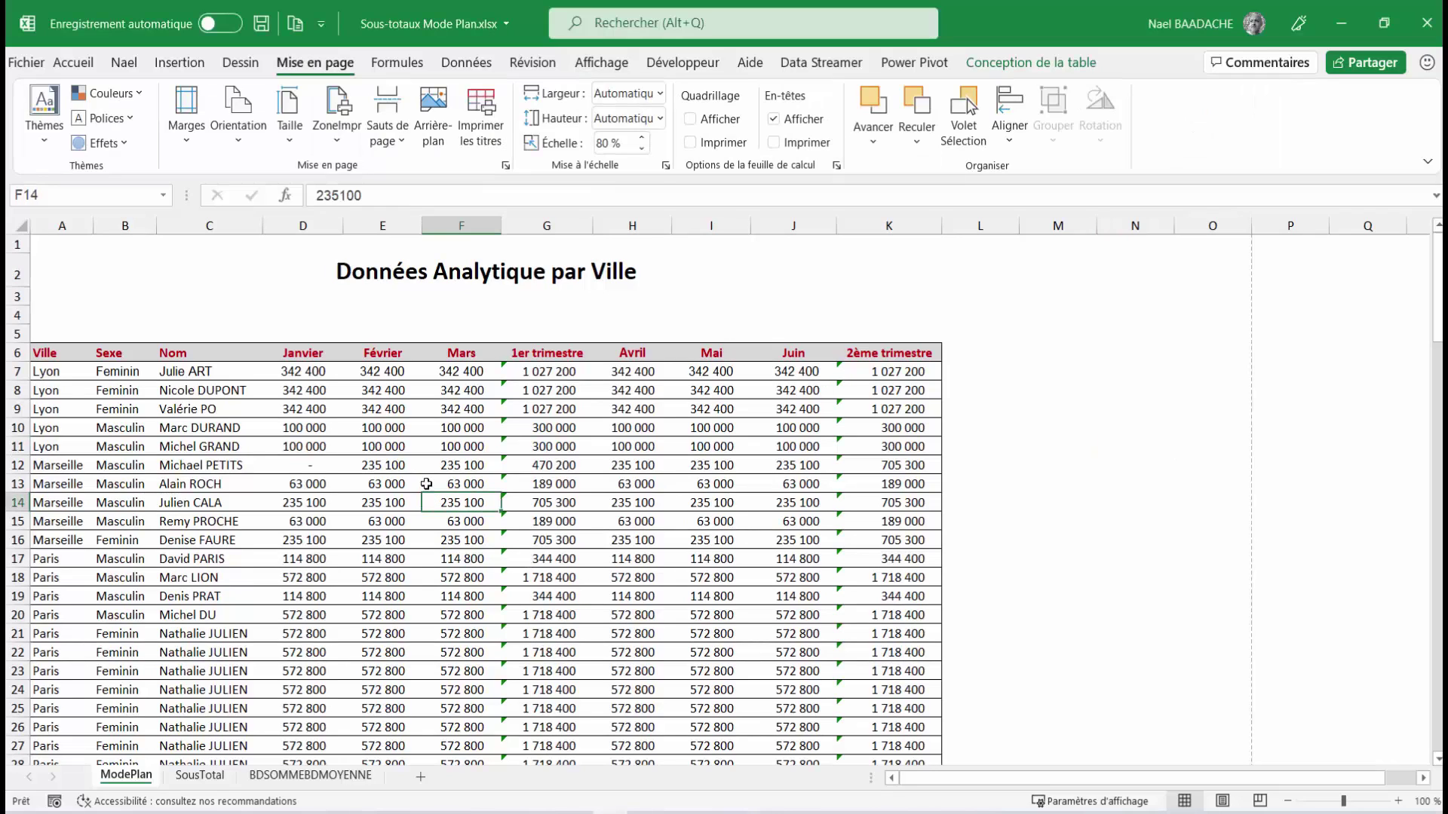
left_click(371, 427)
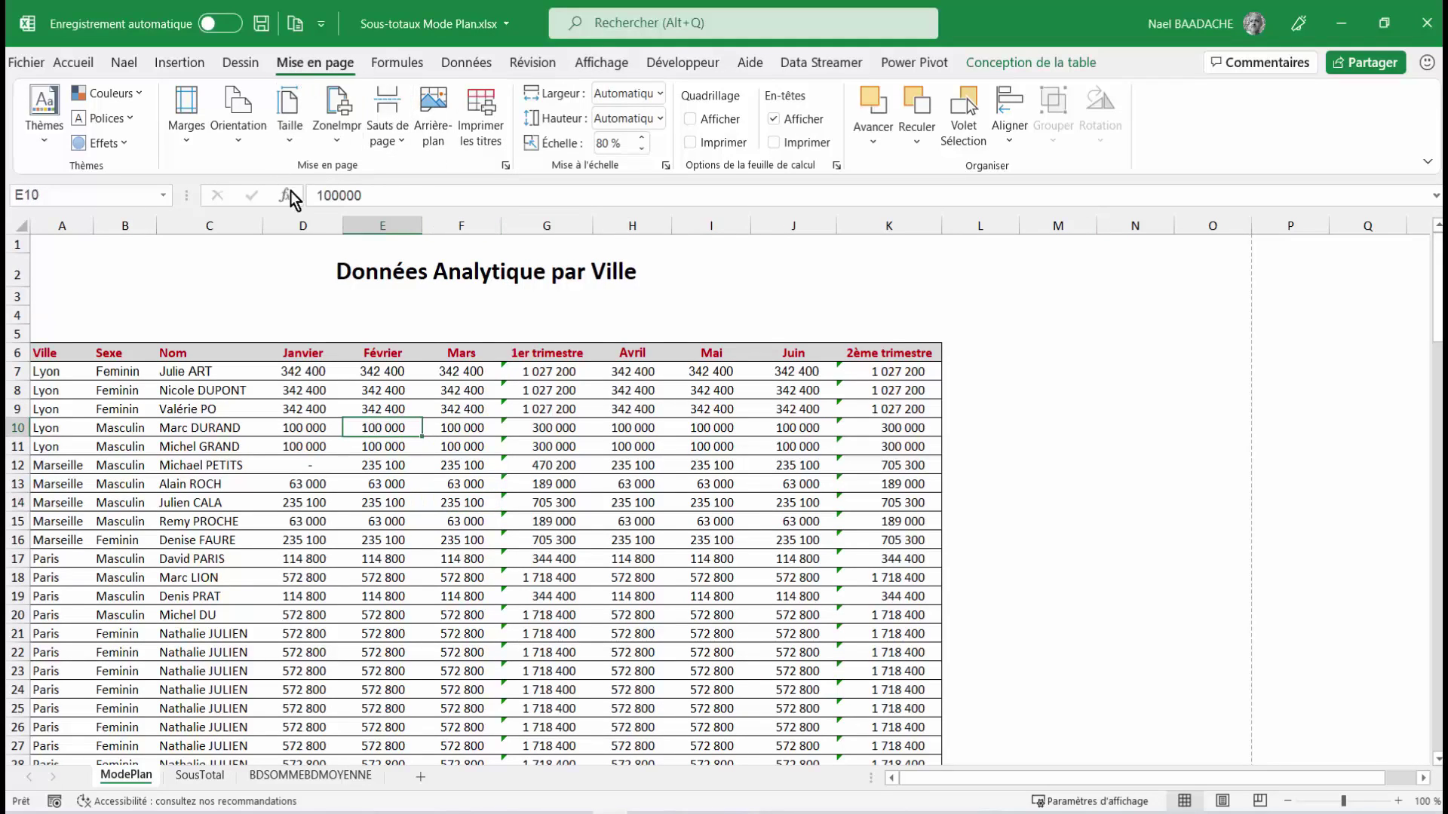
left_click(435, 114)
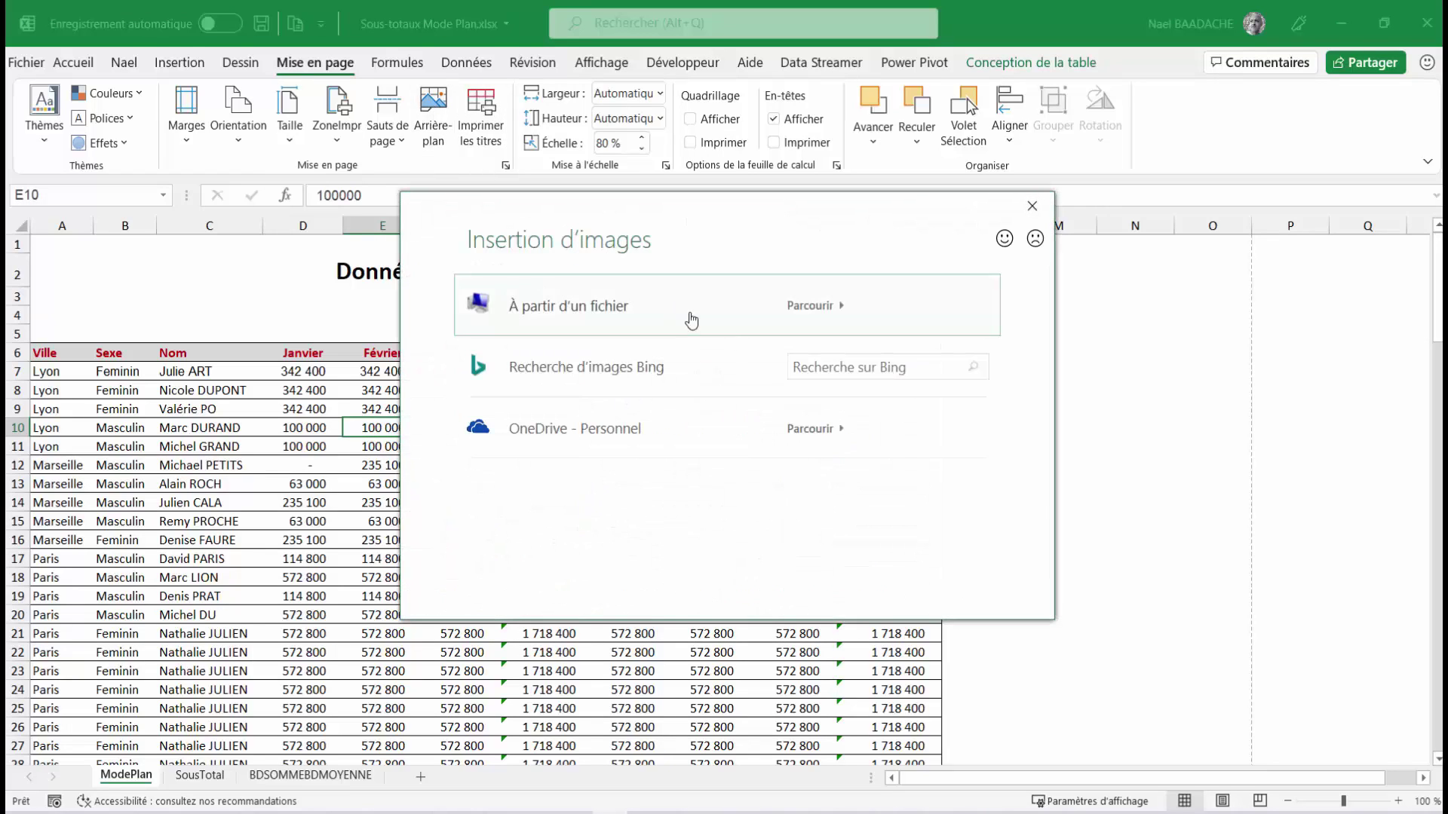
left_click(825, 363)
type("n")
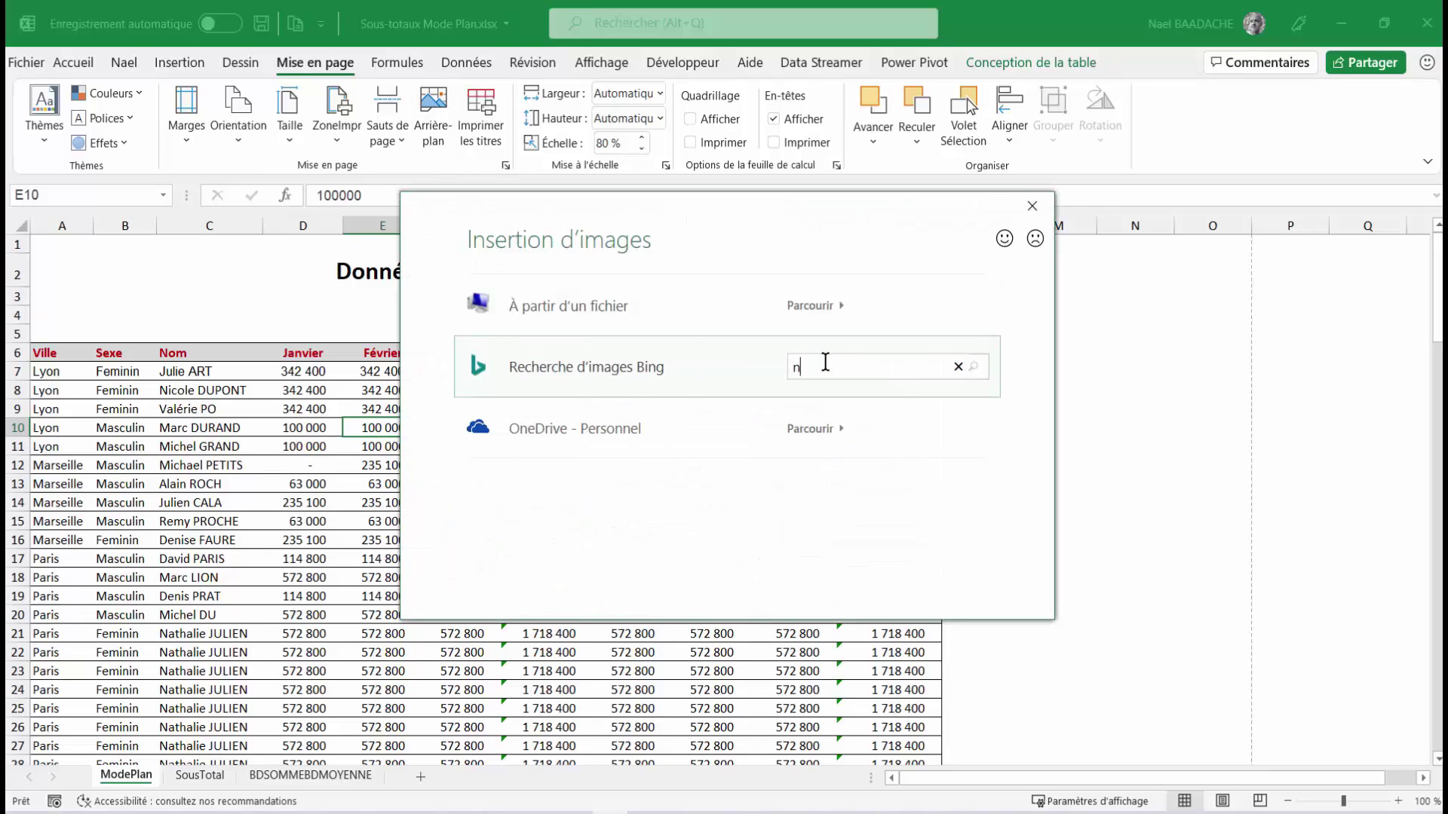
key("BackSpace")
type("bureau")
key("Return")
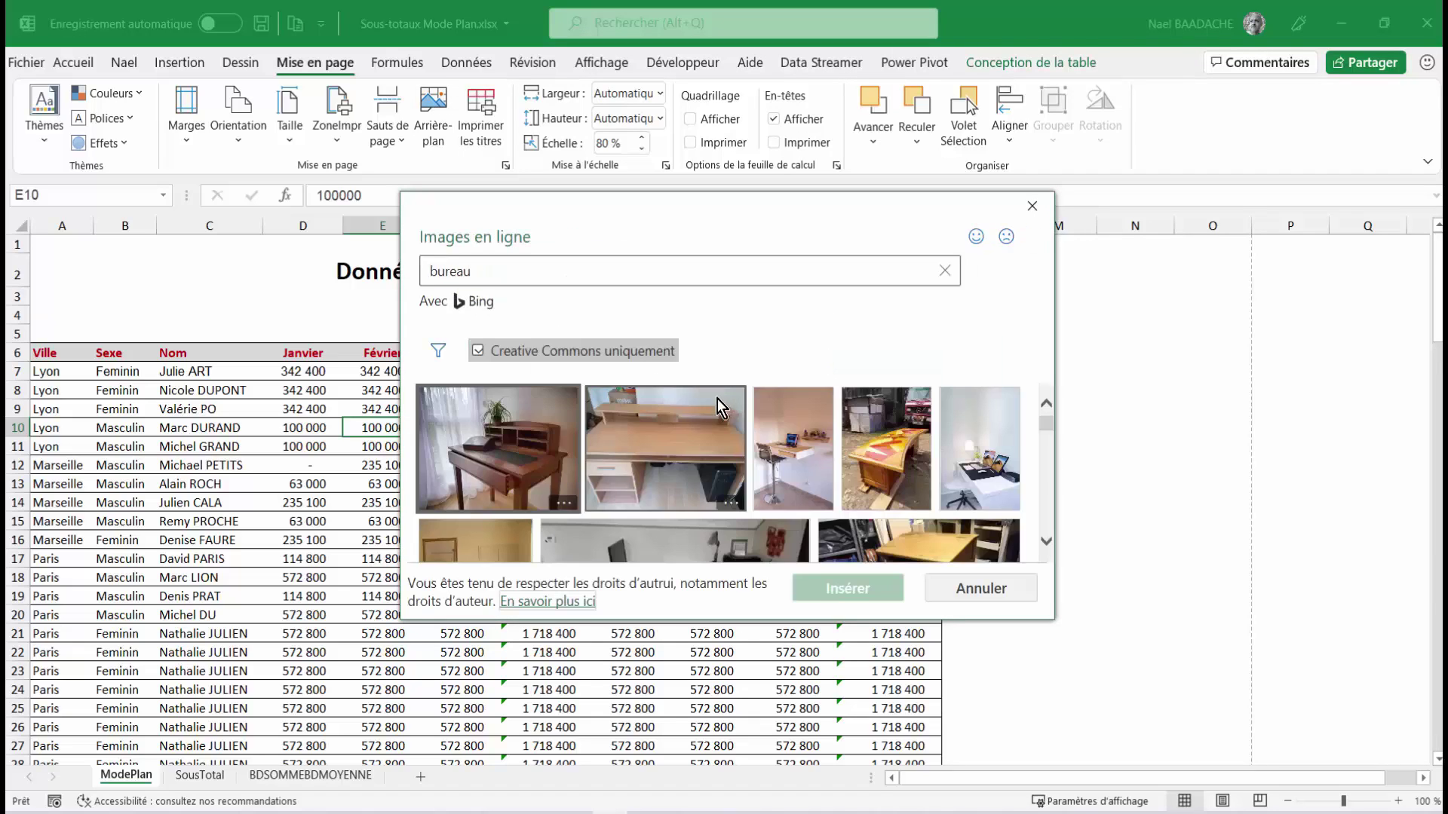
left_click(512, 433)
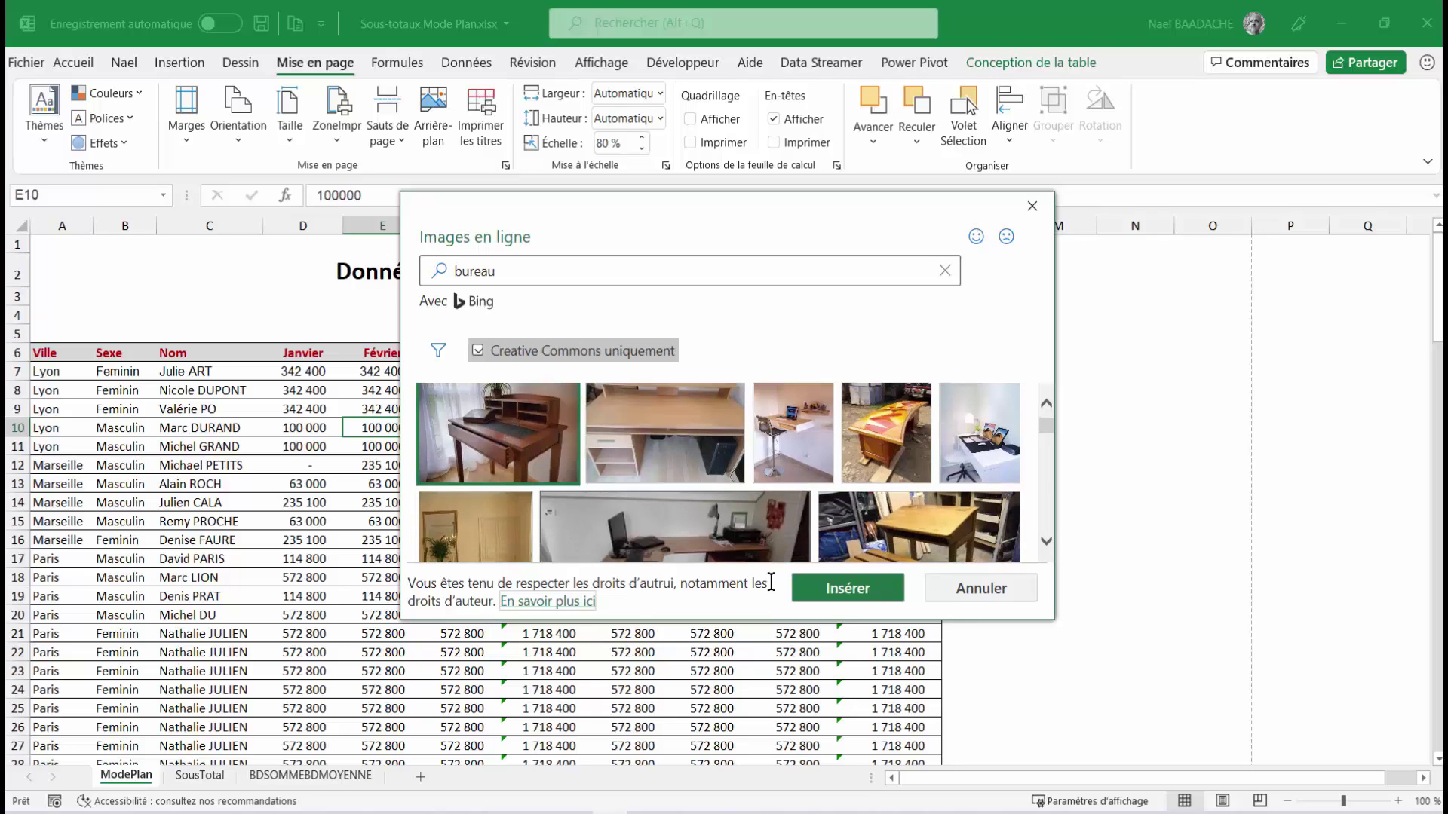
left_click(847, 588)
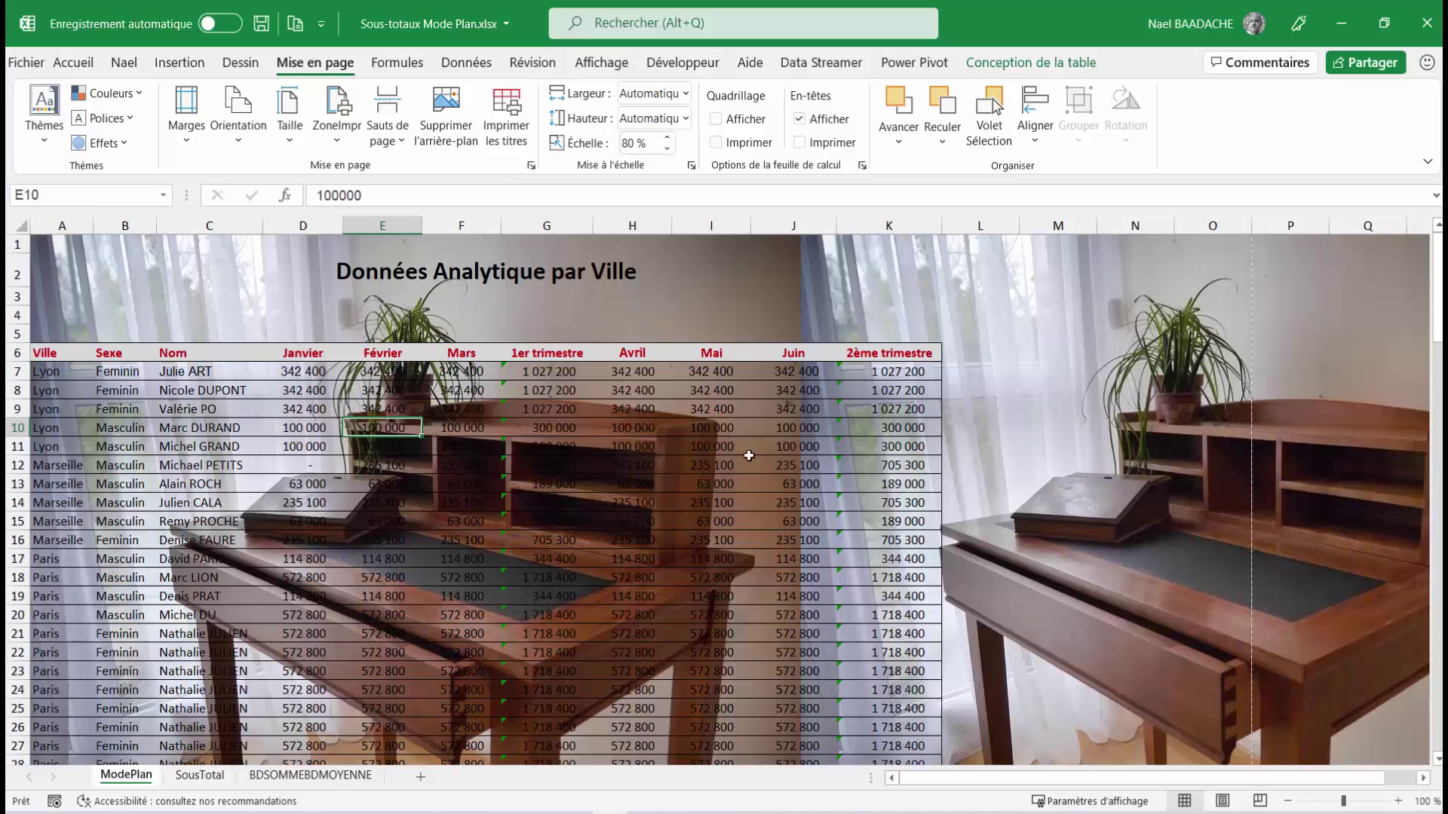
Undo the insertion of the desk picture as the sheet background.
left_click(954, 812)
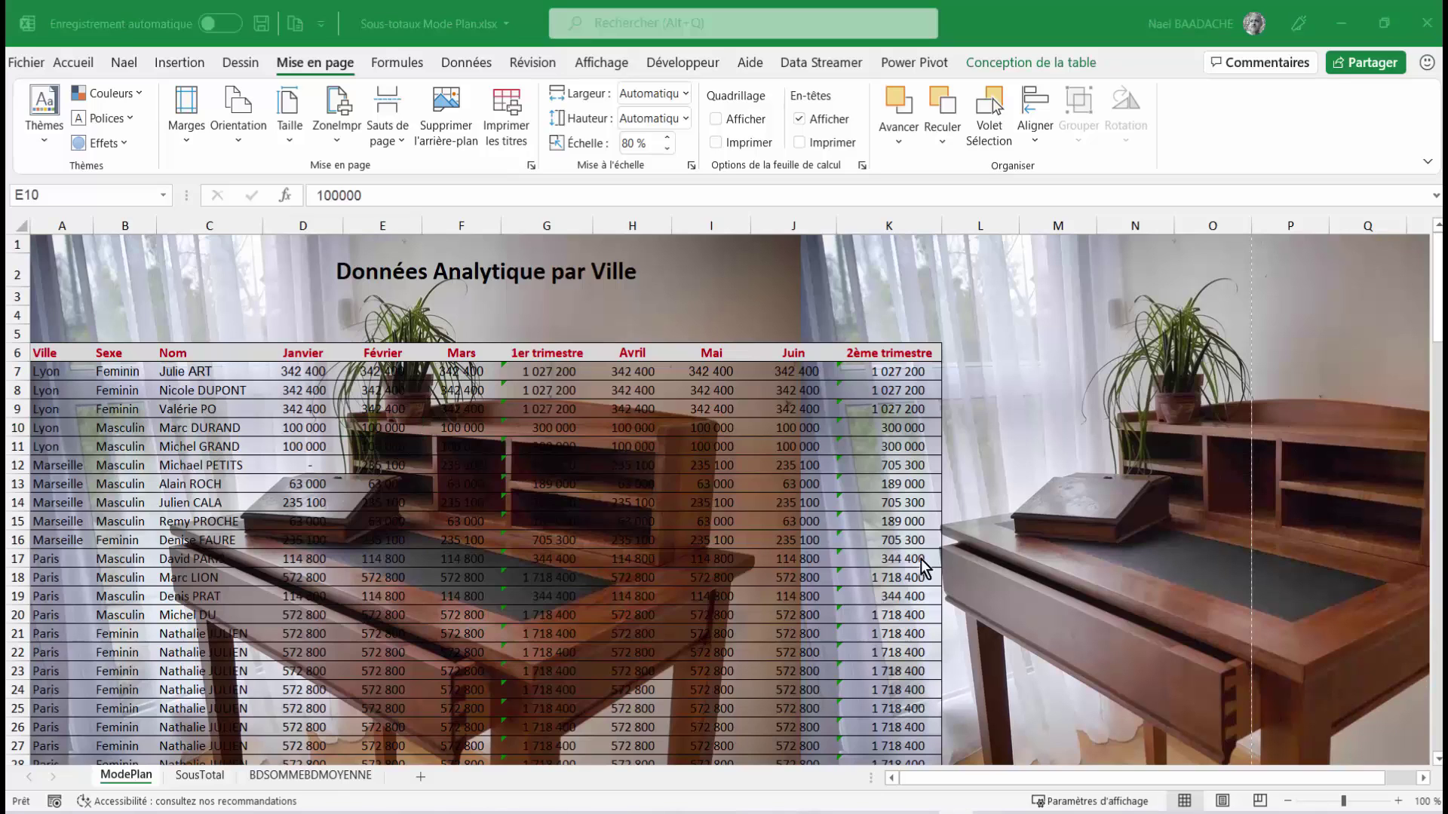
left_click(700, 537)
key("ctrl+z")
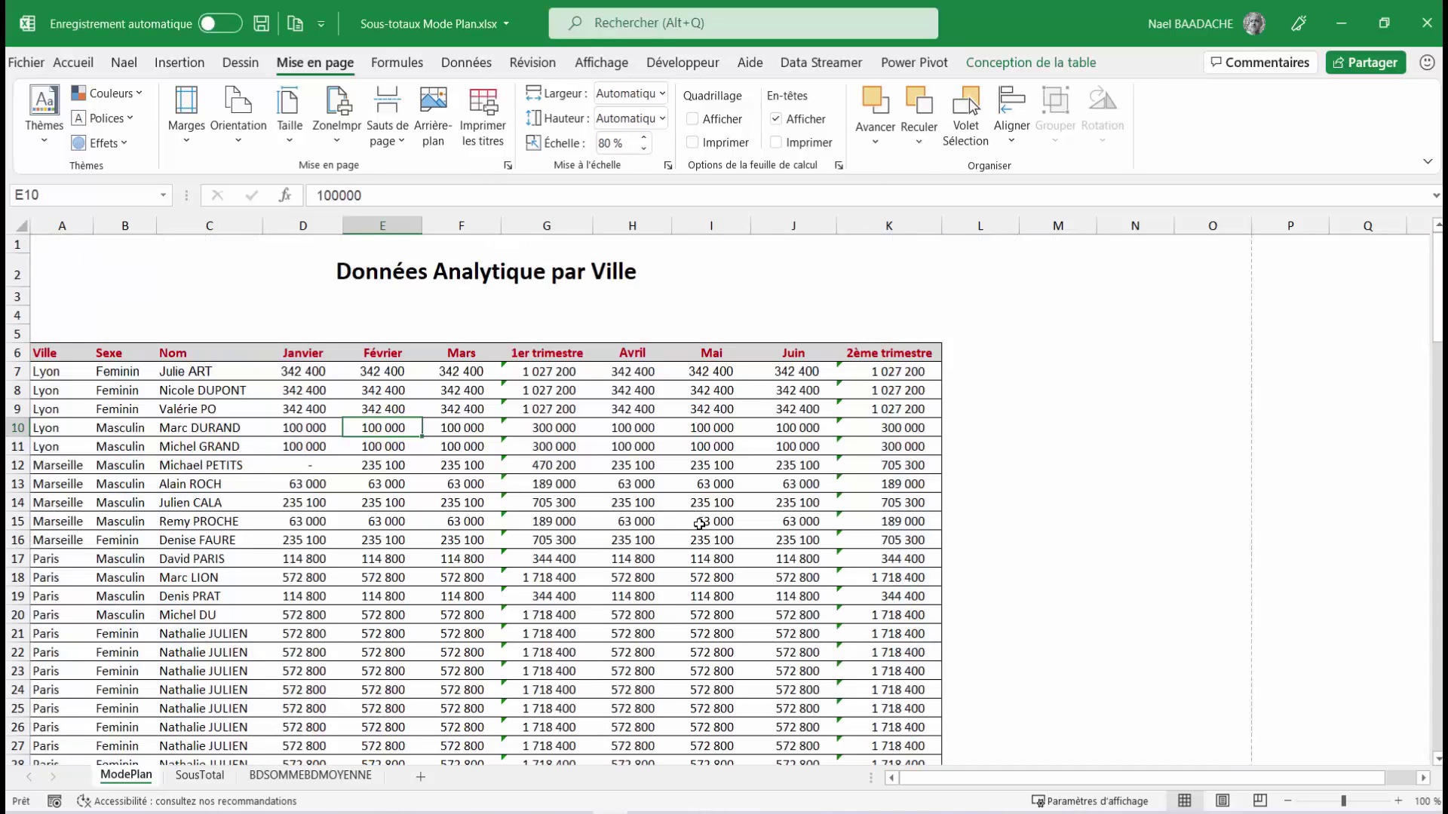
left_click(584, 517)
left_click(954, 813)
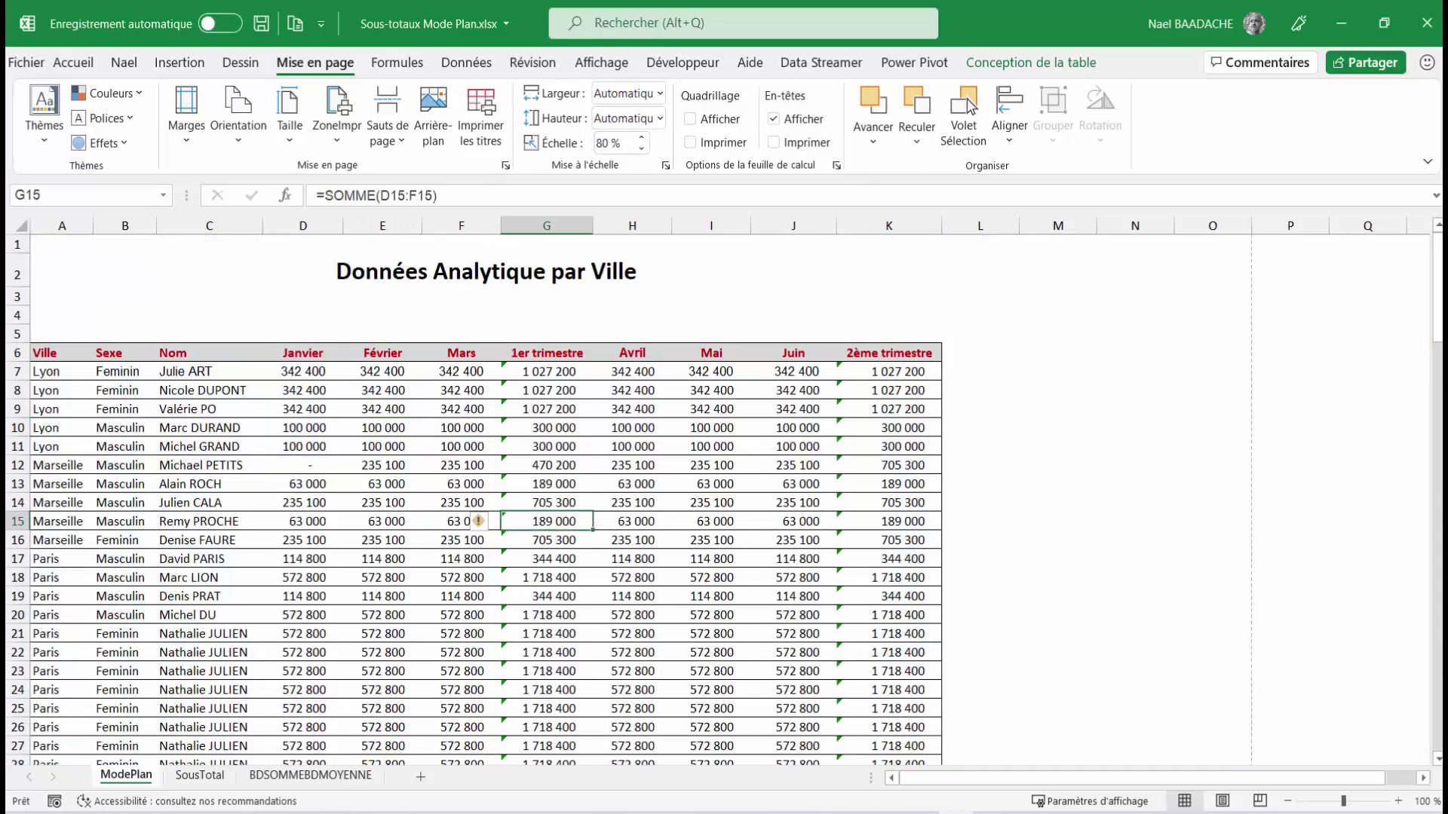
Open the print preview of the ModePlan sheet.
left_click(617, 452)
left_click(34, 65)
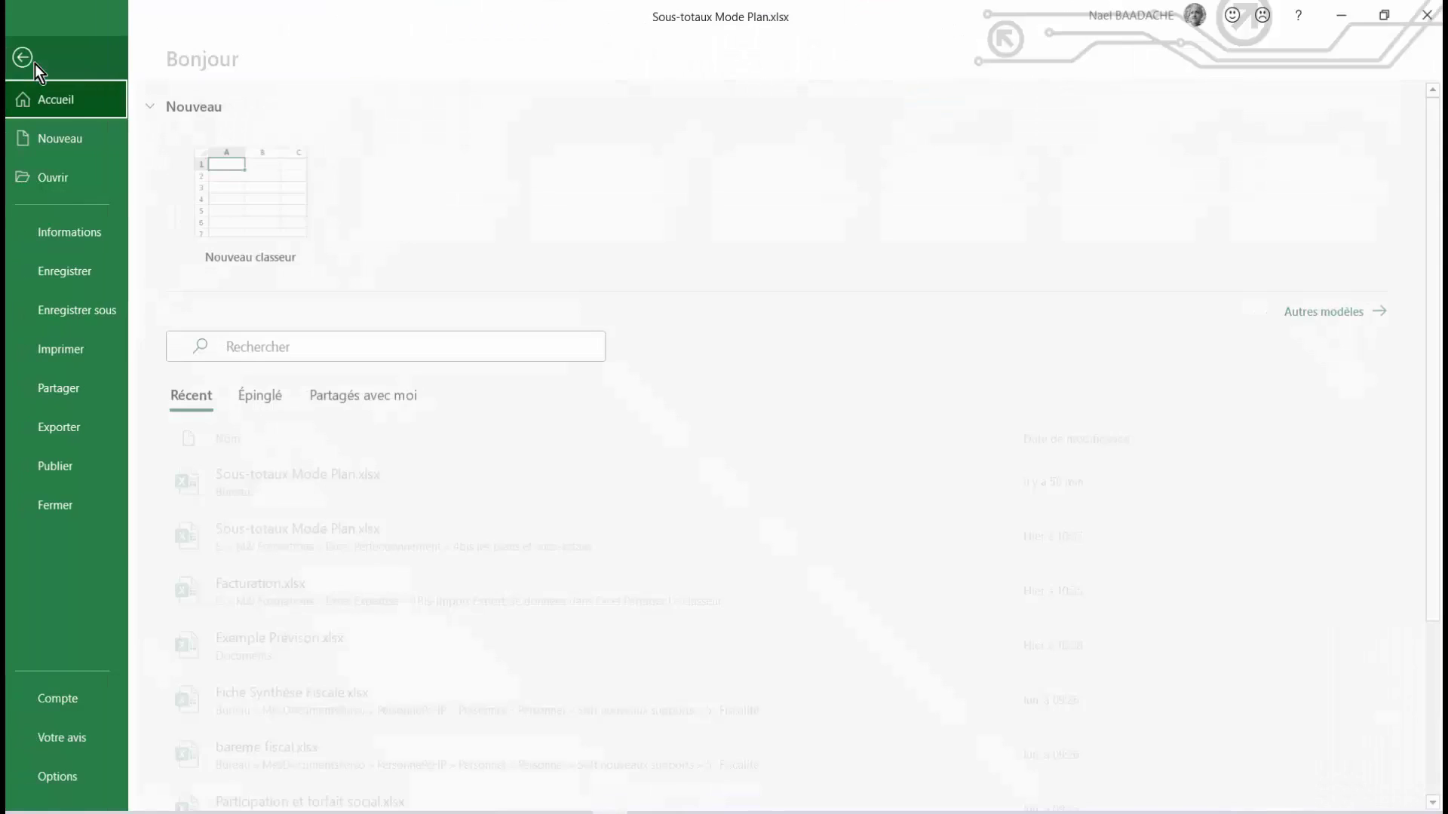
left_click(61, 354)
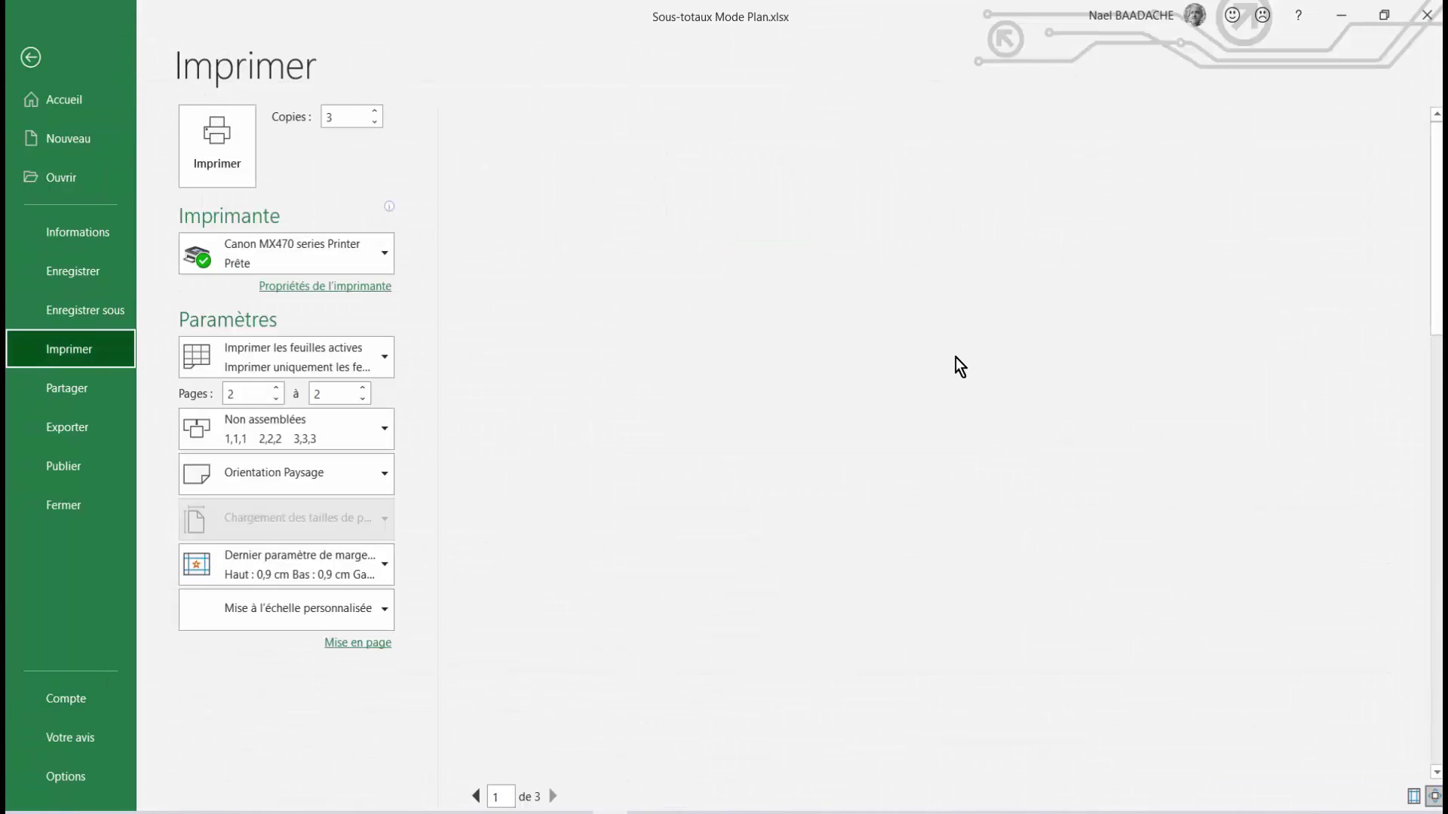
Page through the print preview of the ModePlan sheet and return to its first page.
scroll(984, 388, "down", 2)
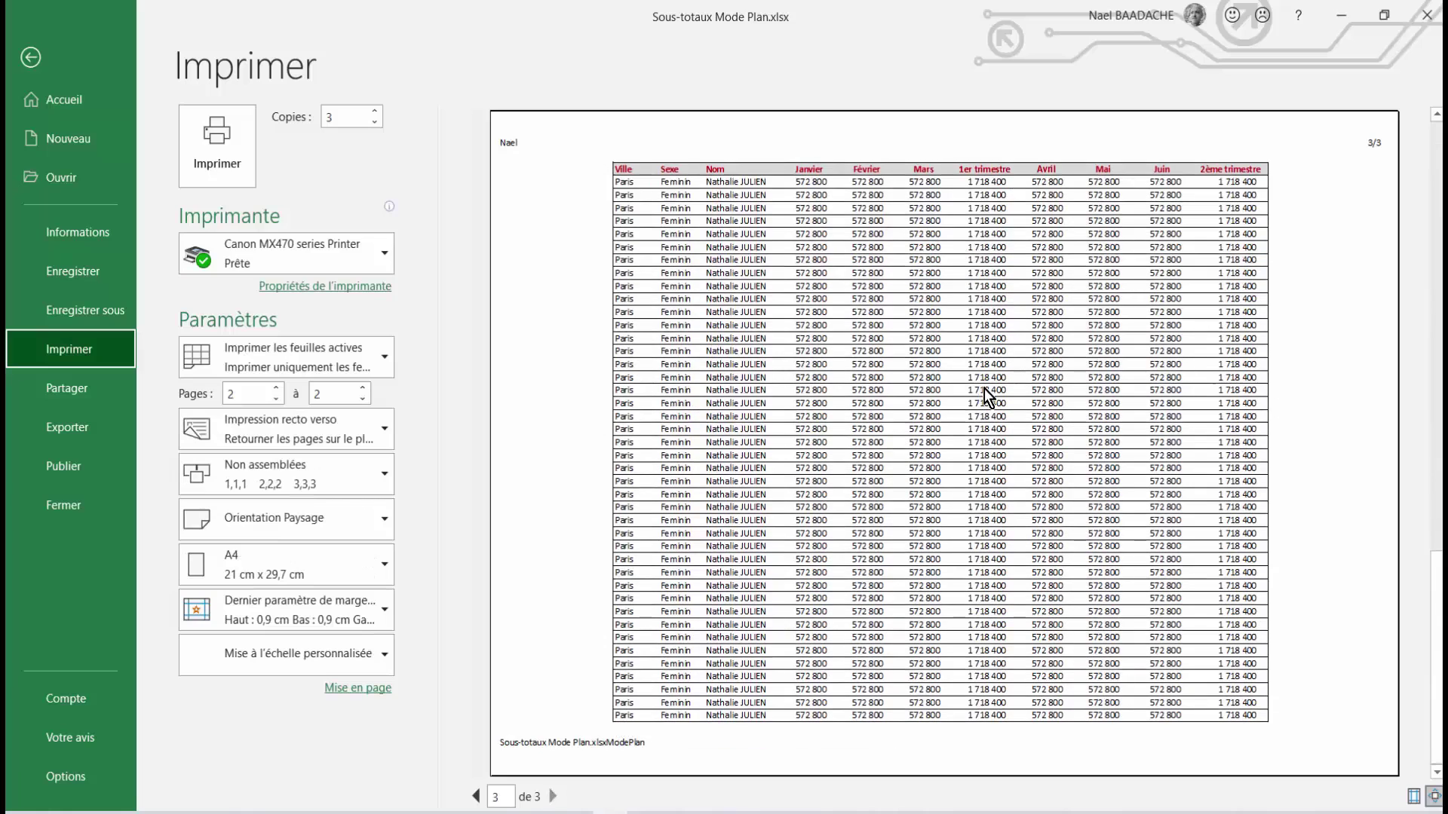
scroll(984, 387, "up", 2)
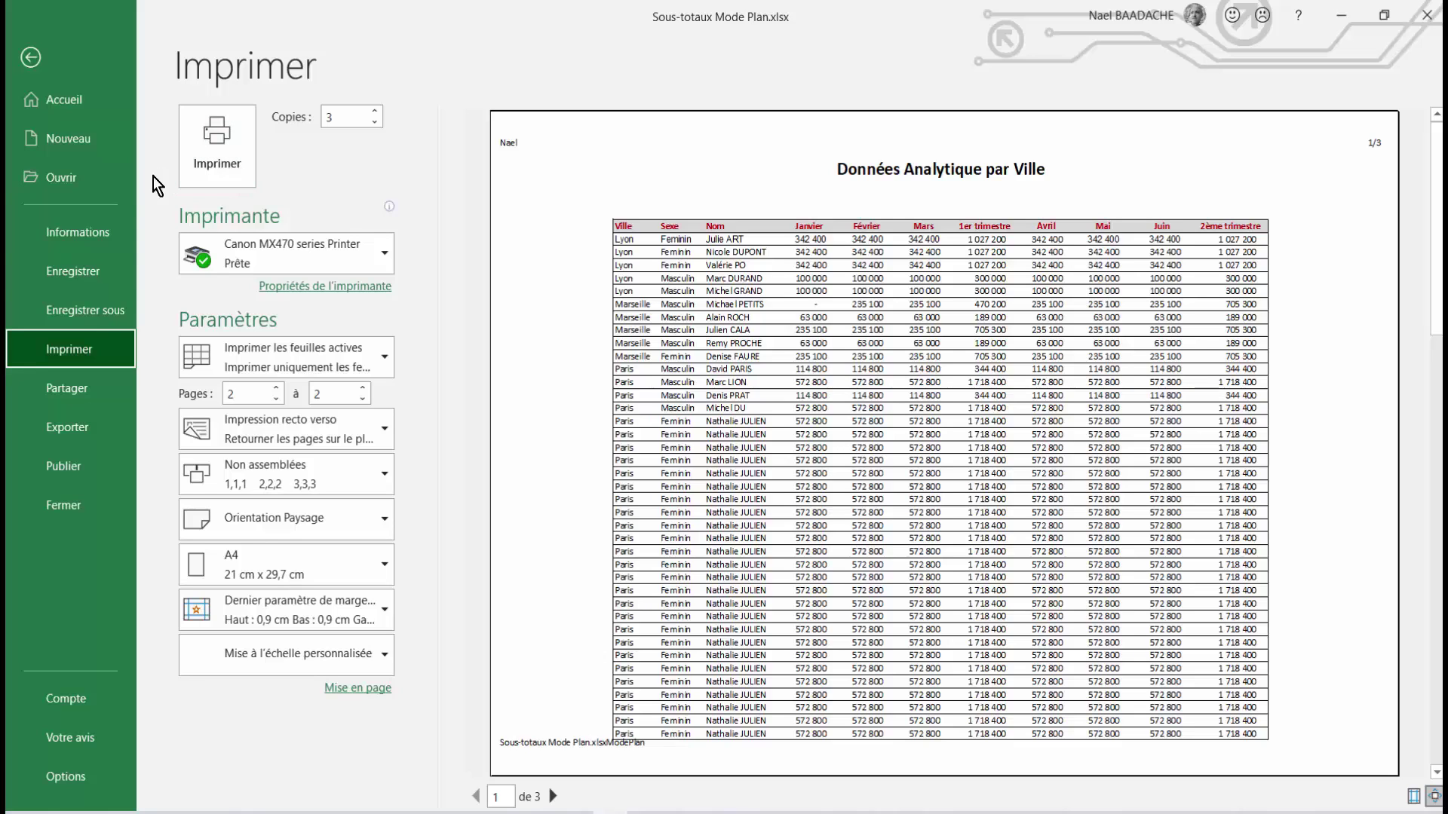
left_click(98, 309)
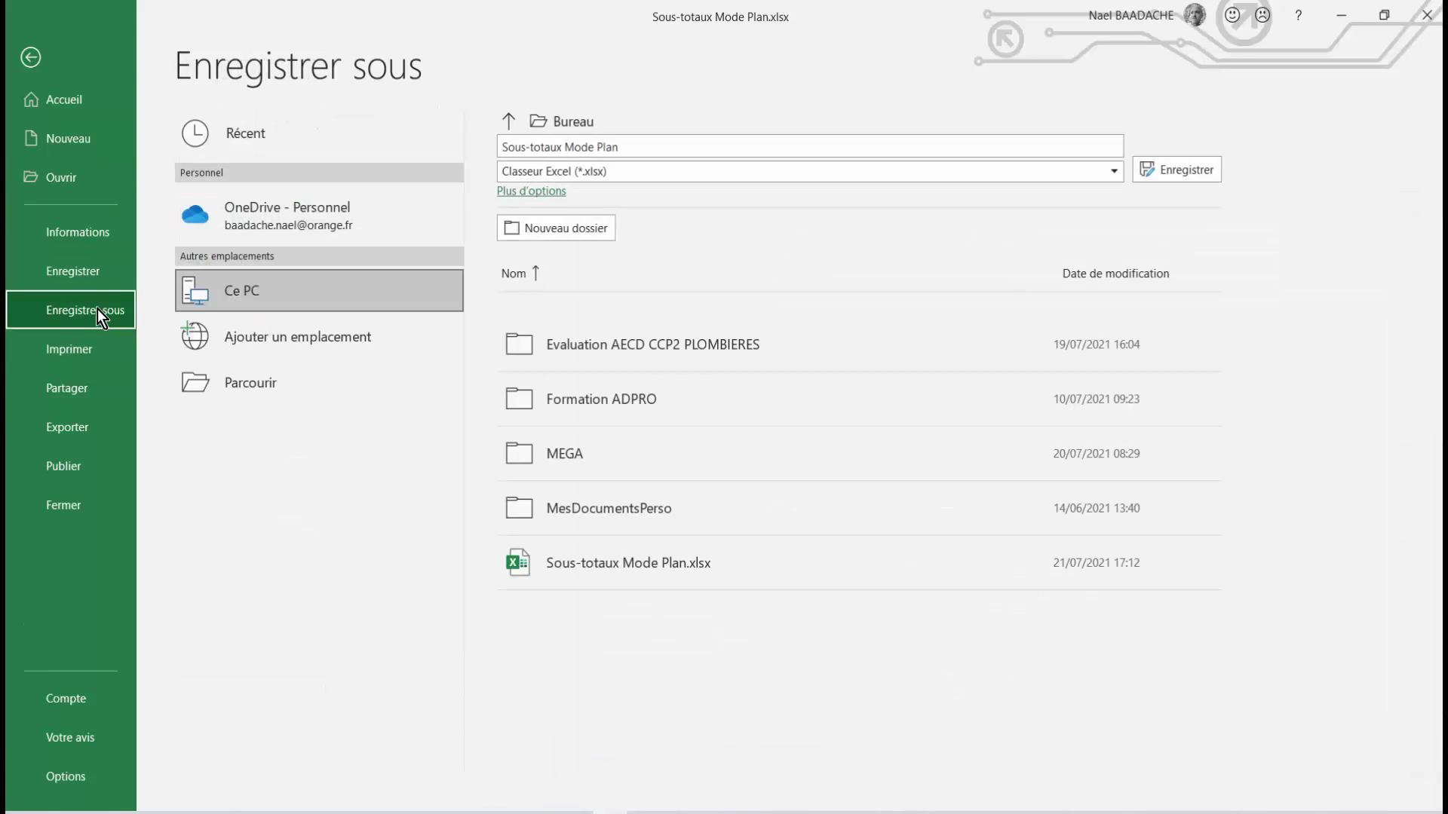
double_click(319, 301)
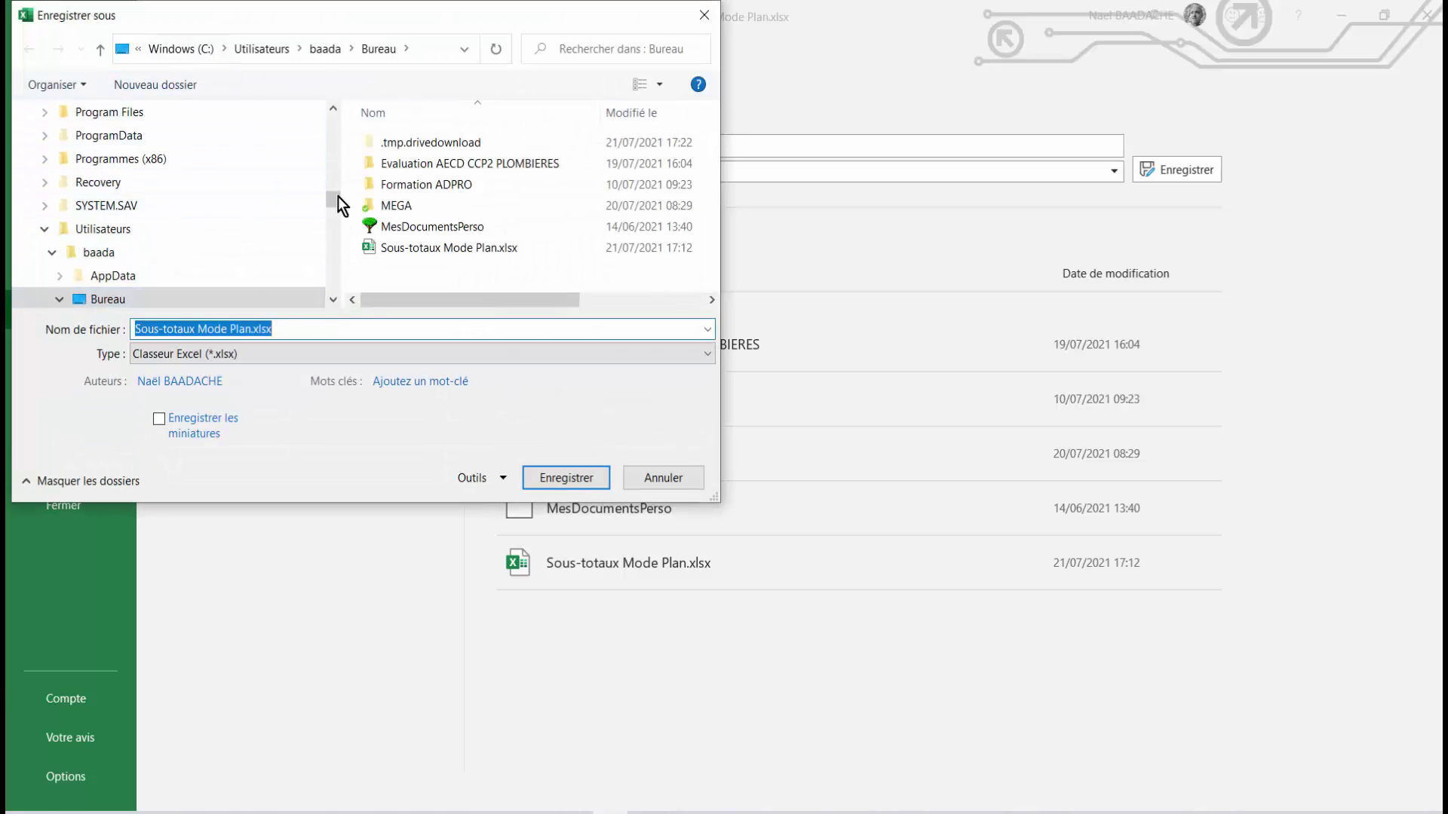
left_click_drag(336, 196, 331, 102)
left_click(97, 151)
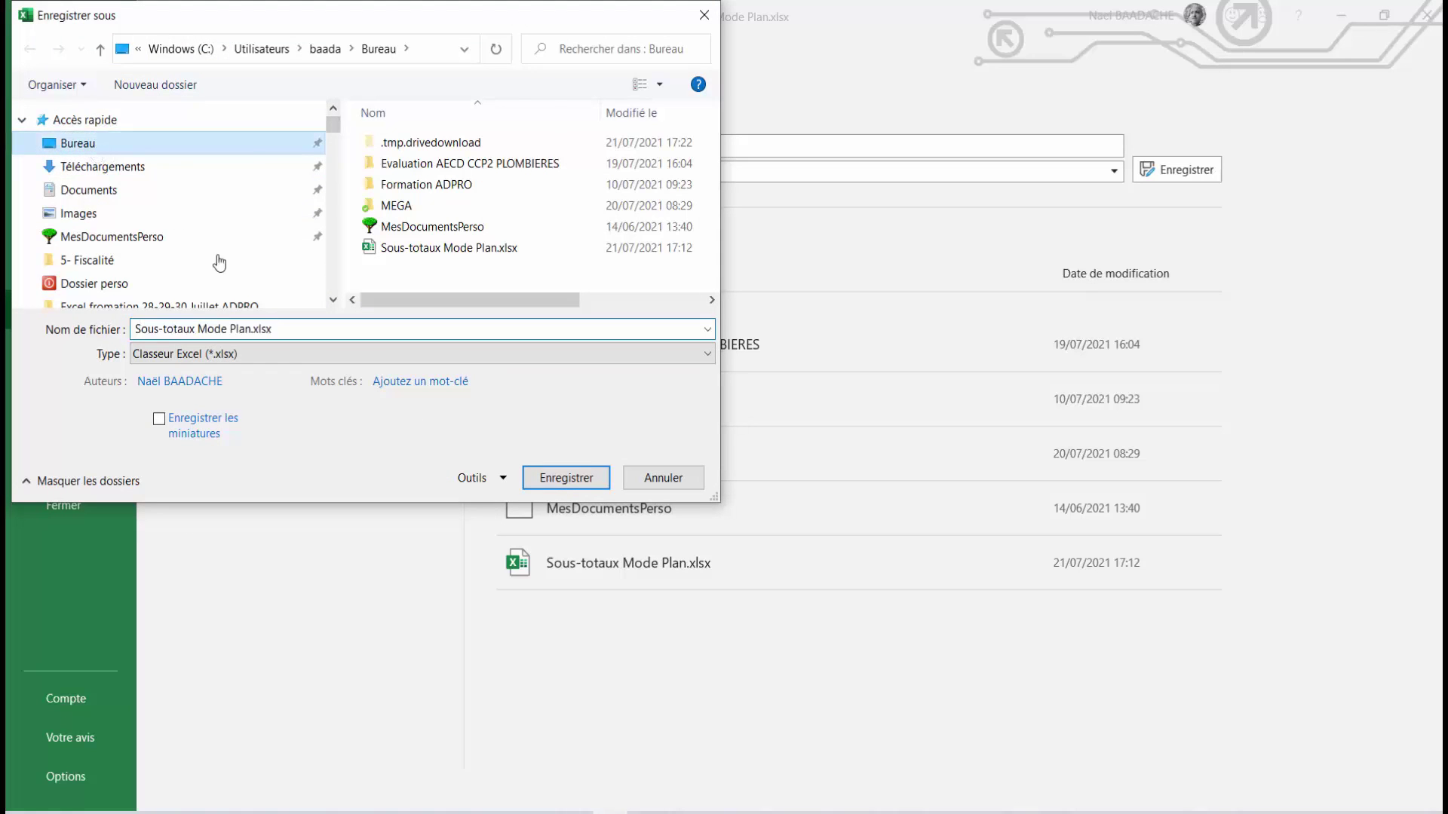
left_click(233, 351)
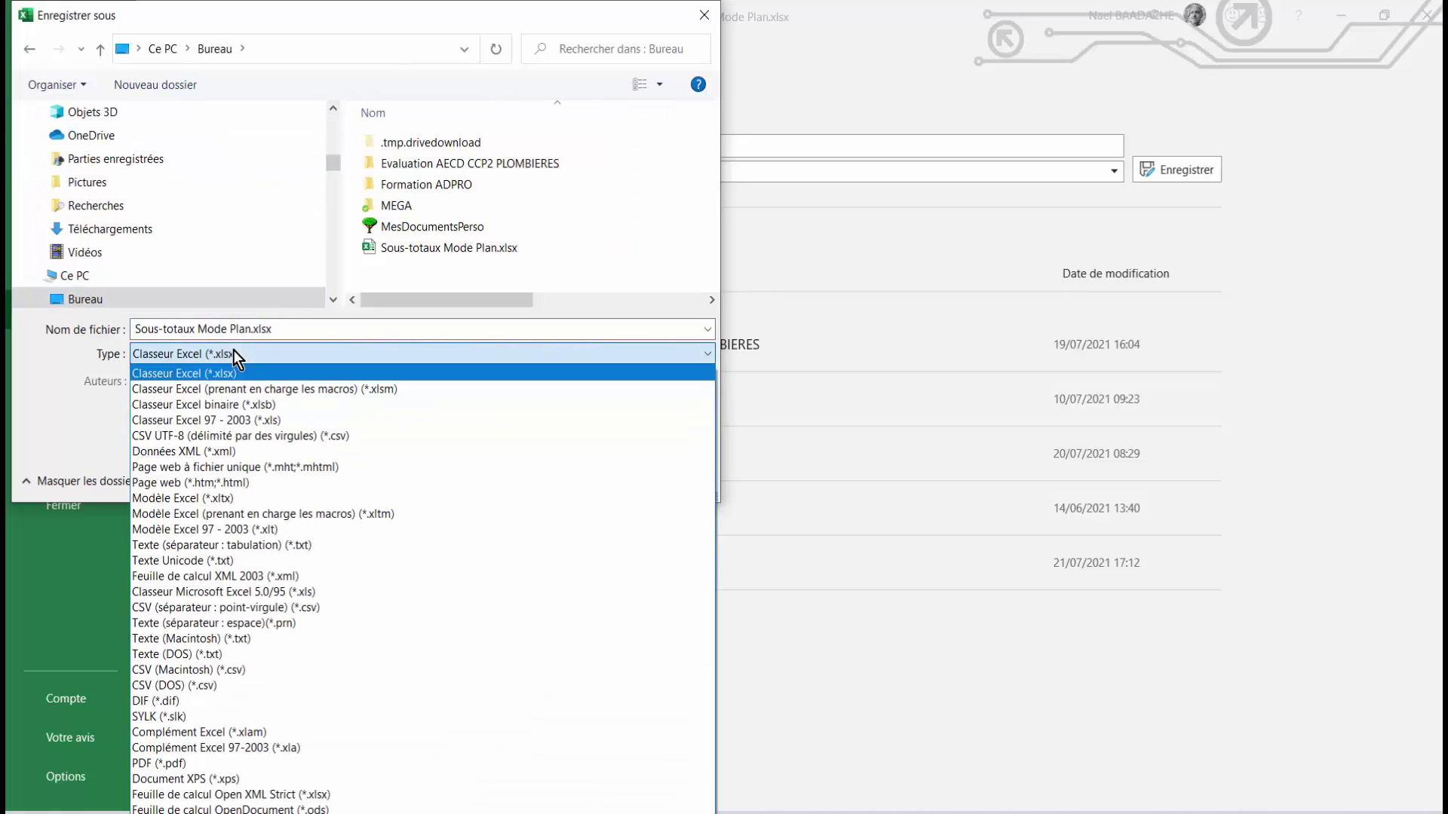
left_click(192, 762)
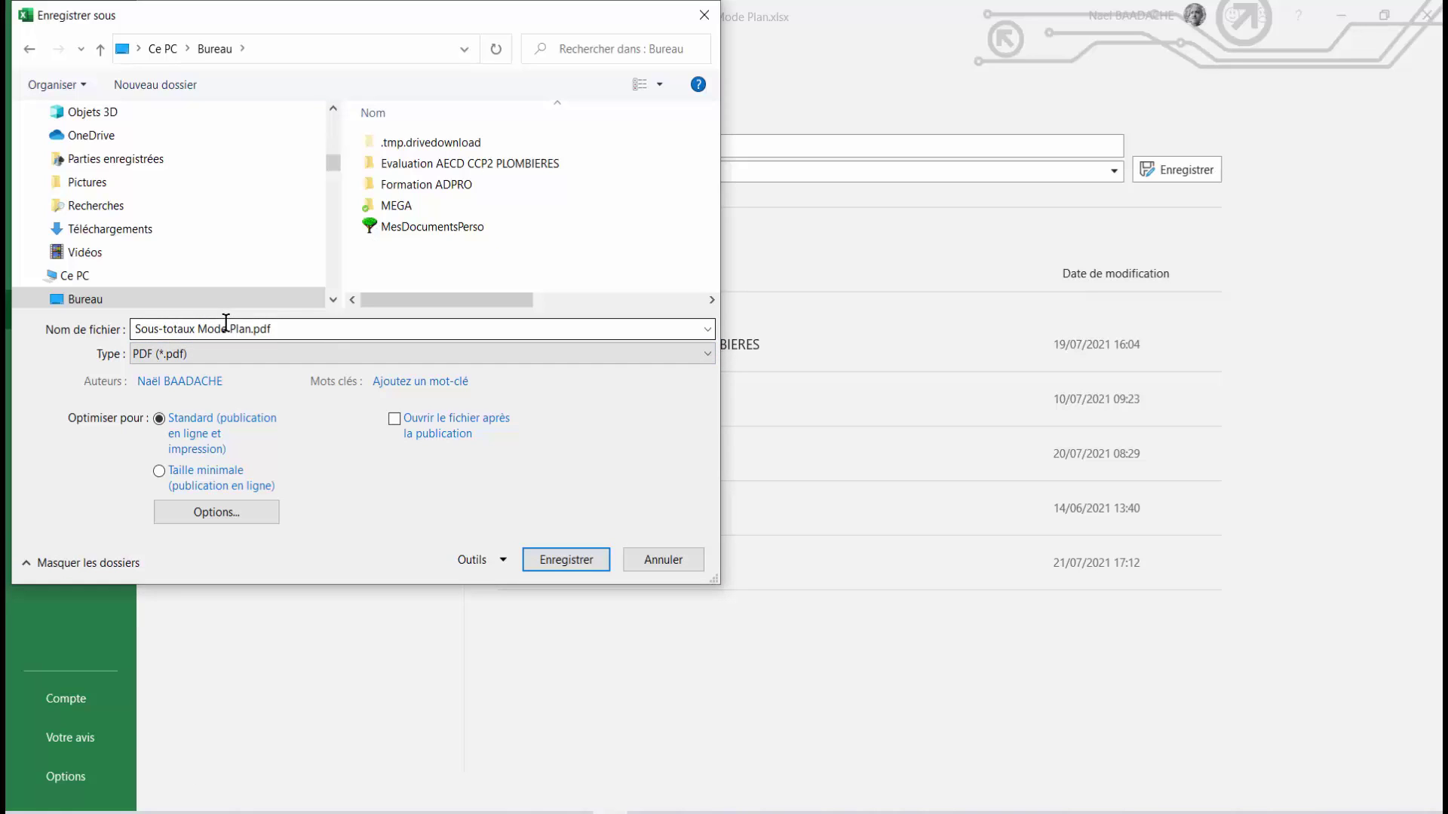
left_click(676, 560)
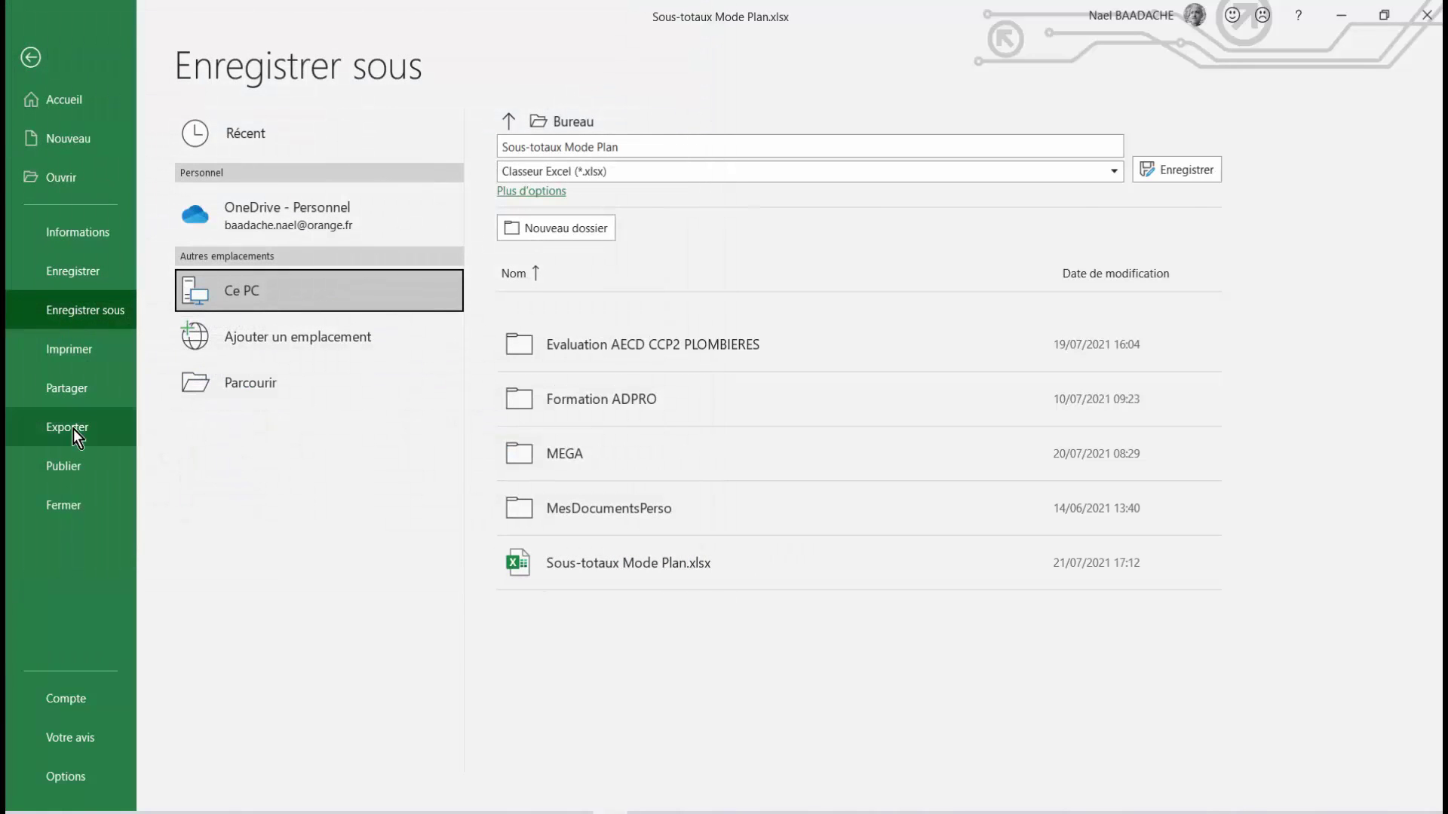
Set up a PDF export of Sous-totaux Mode Plan to the Bureau folder, with the entire workbook (Classeur entier) as the content to publish.
left_click(74, 428)
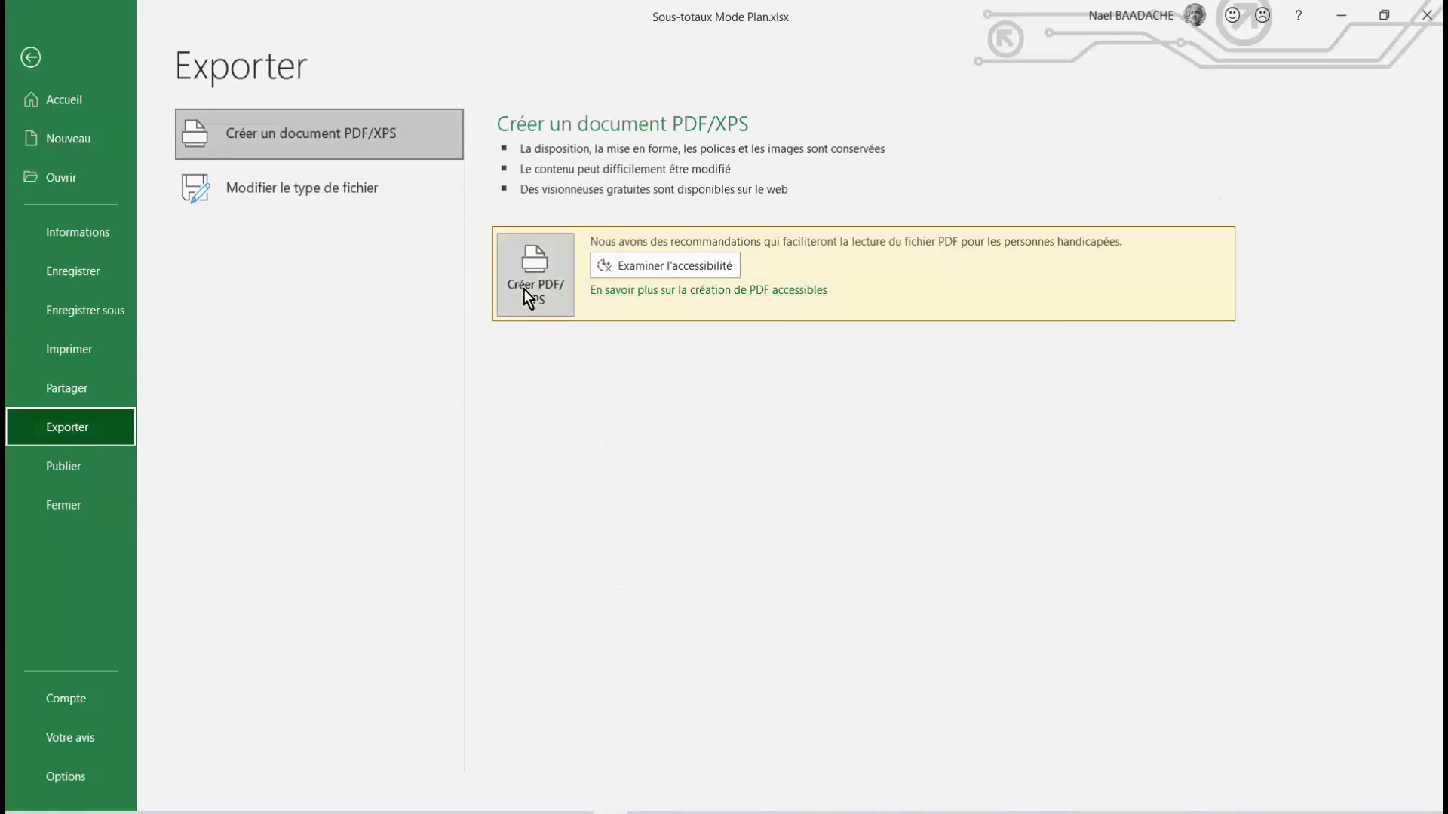
left_click(542, 290)
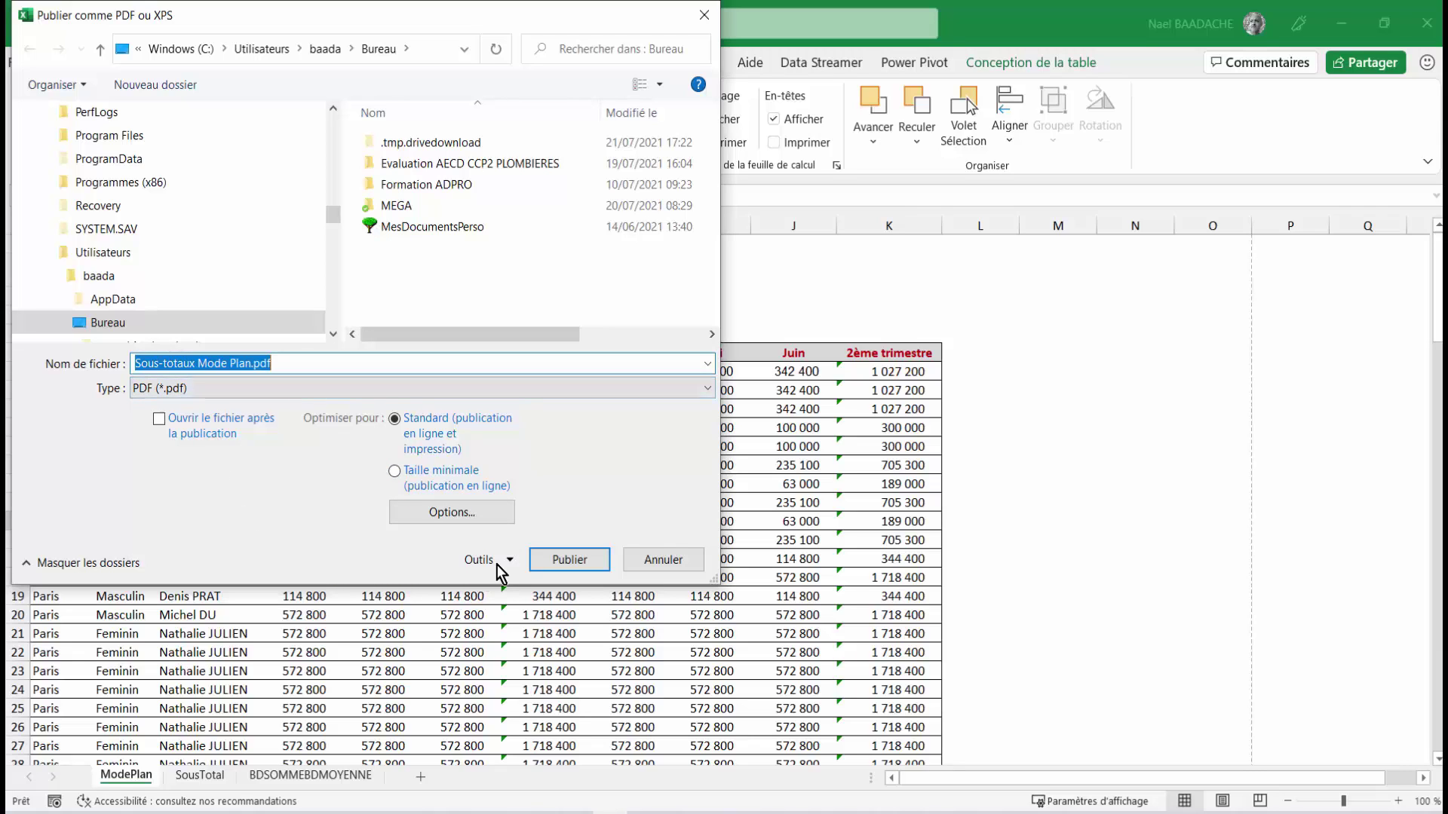
left_click(473, 512)
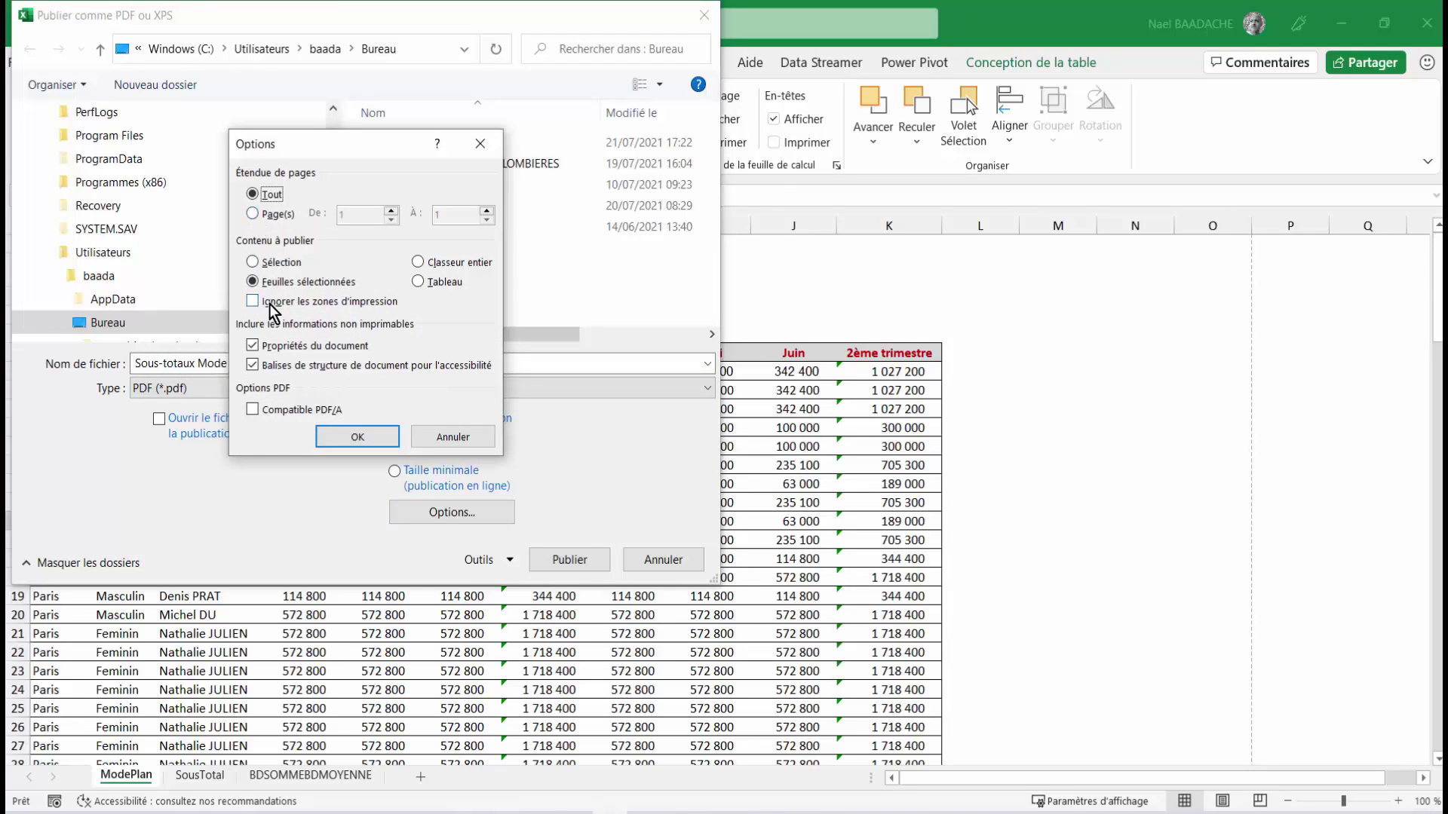
left_click(422, 263)
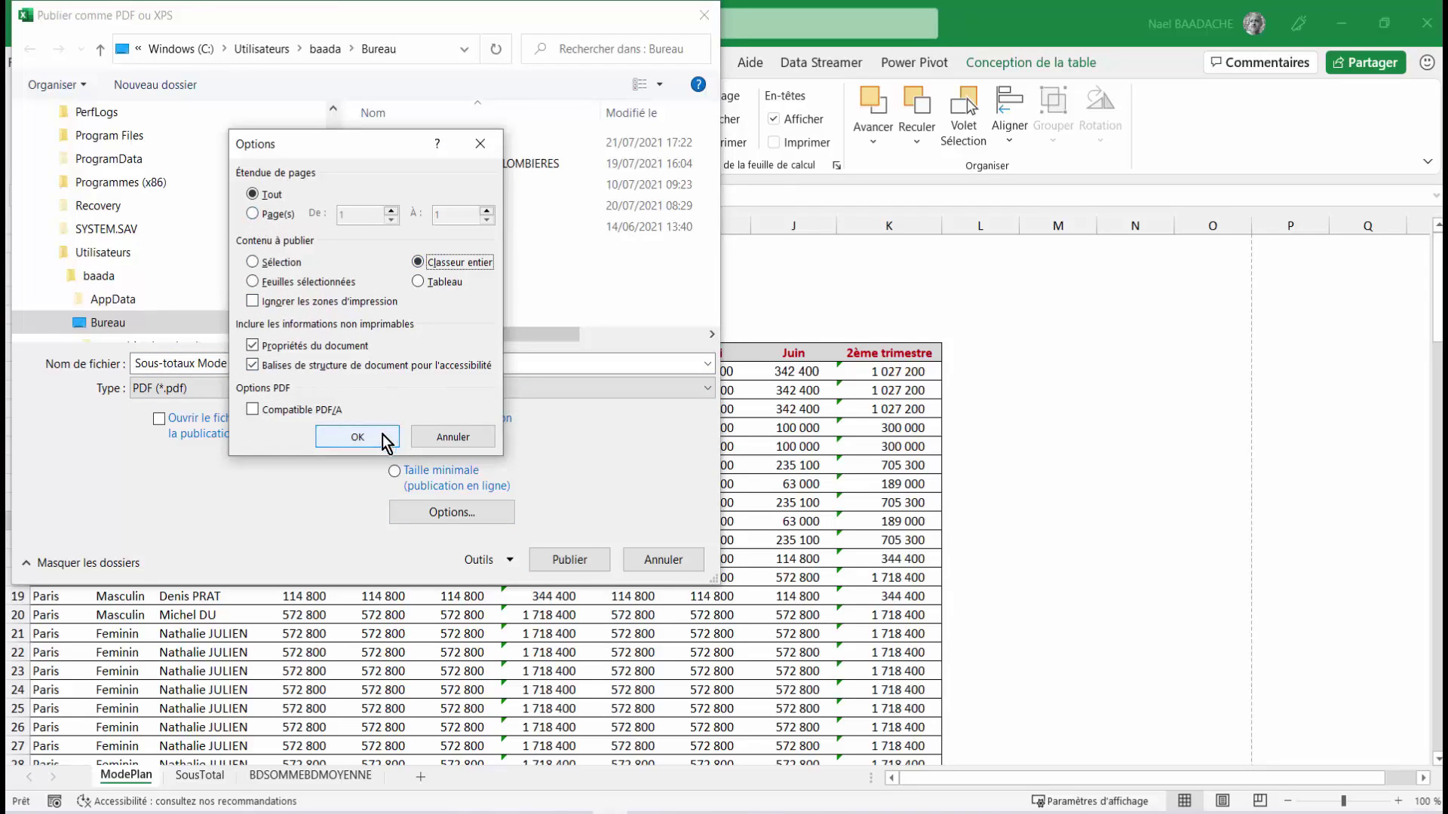
left_click(358, 437)
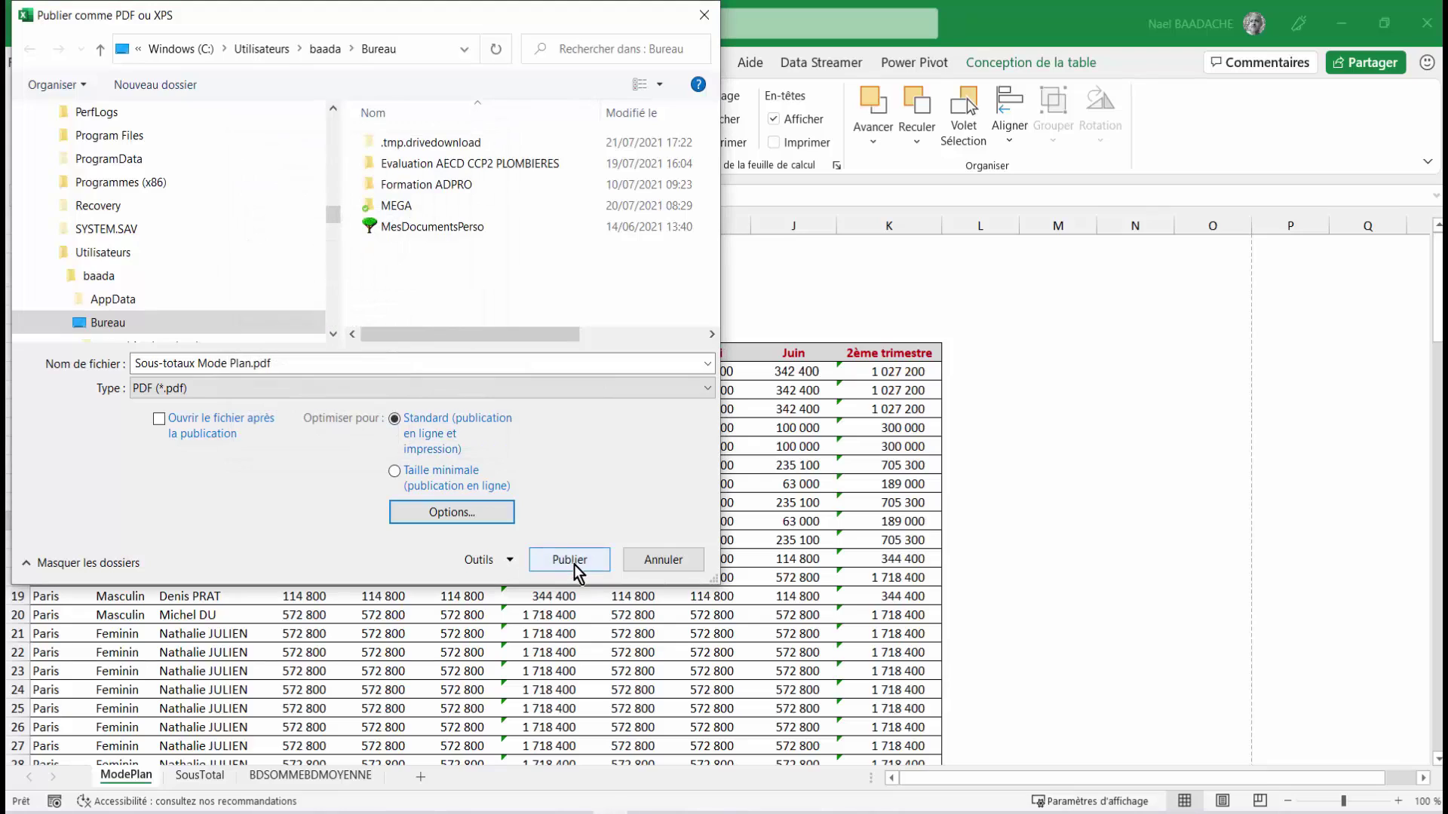